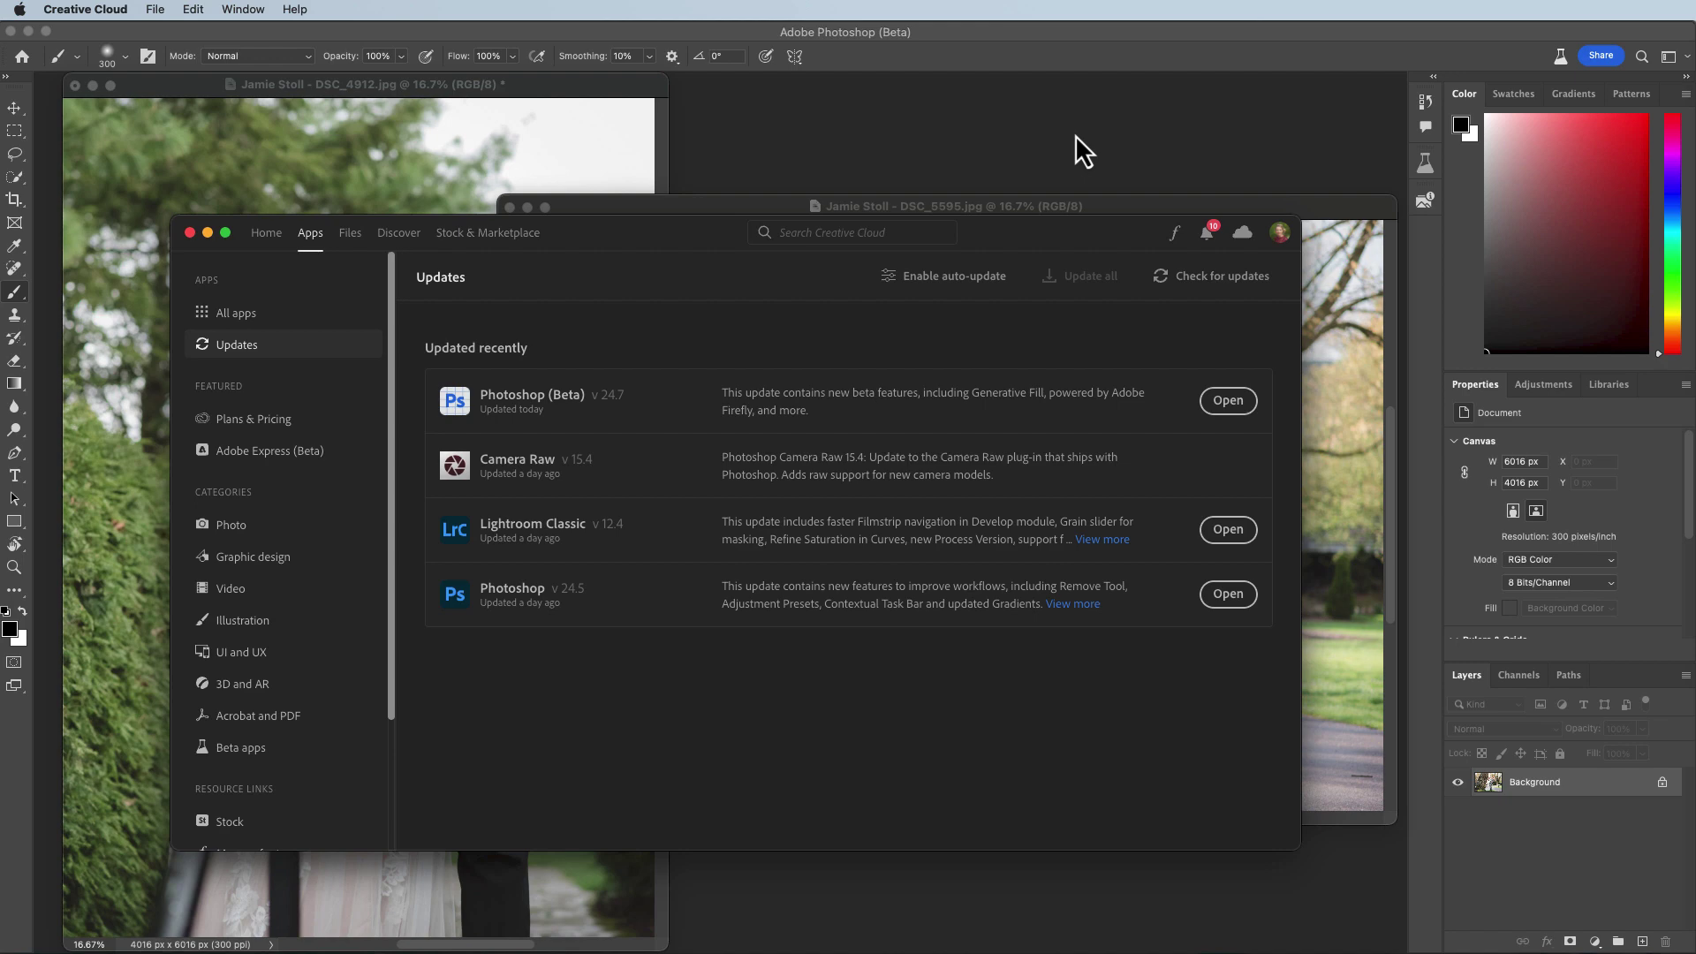
Bring Photoshop (Beta) and the DSC_4912 photo to the front, and choose the Quick Selection Tool
click(832, 130)
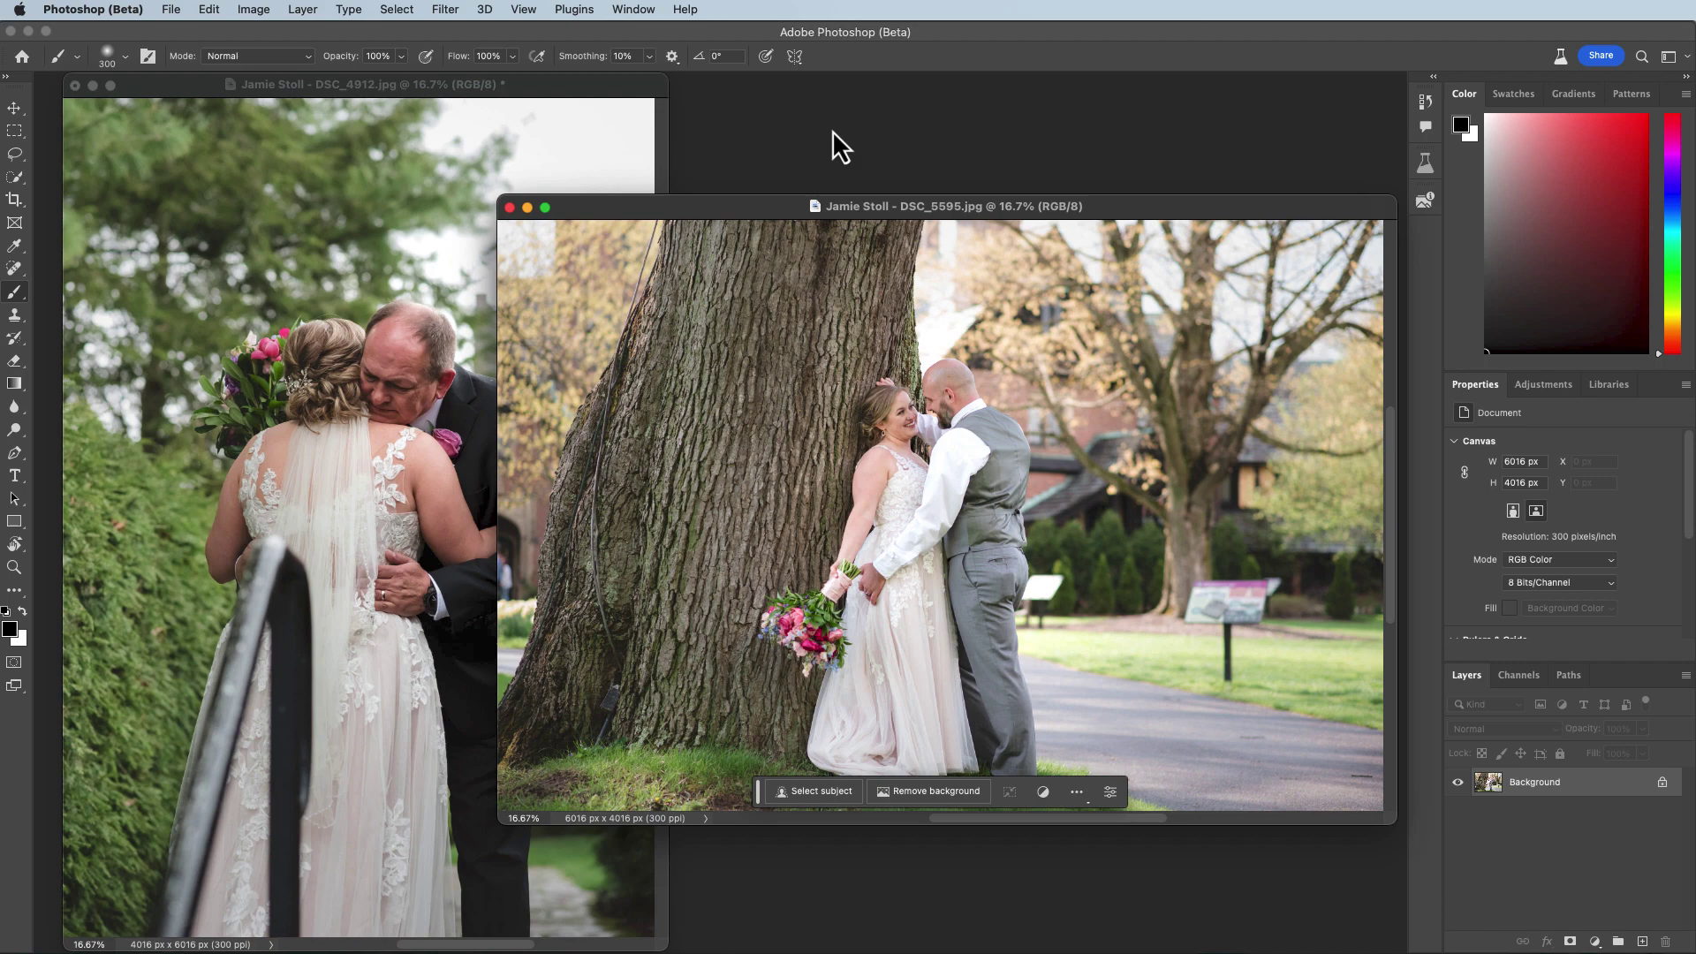
click(576, 82)
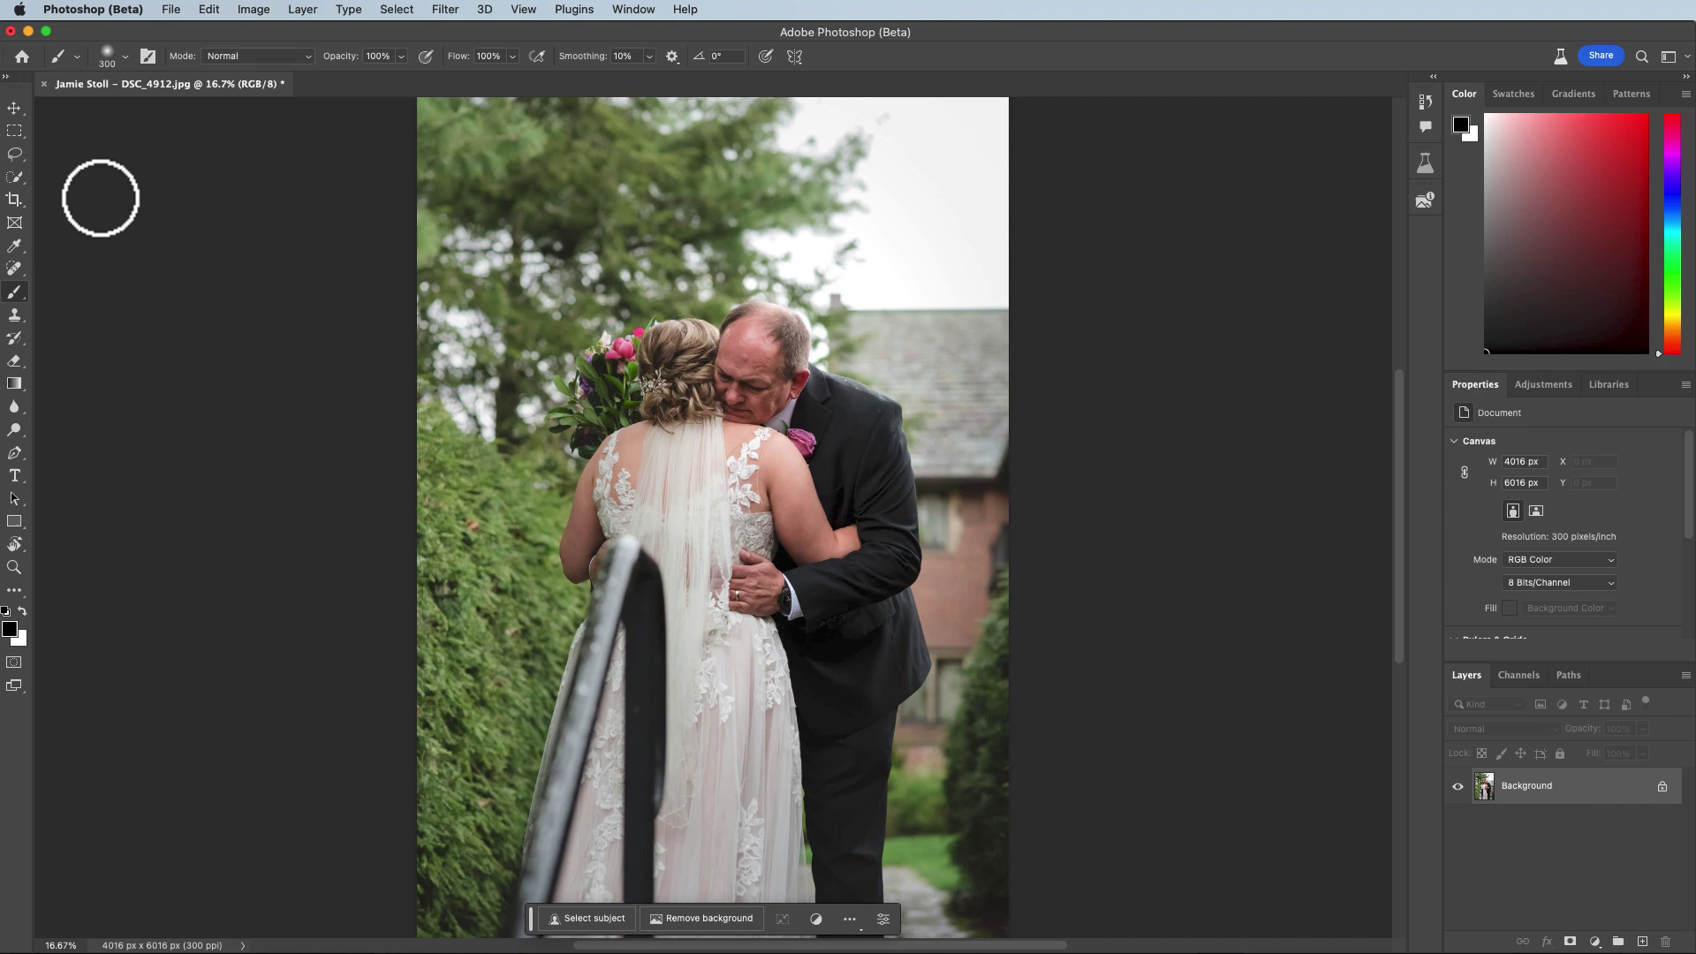
click(14, 177)
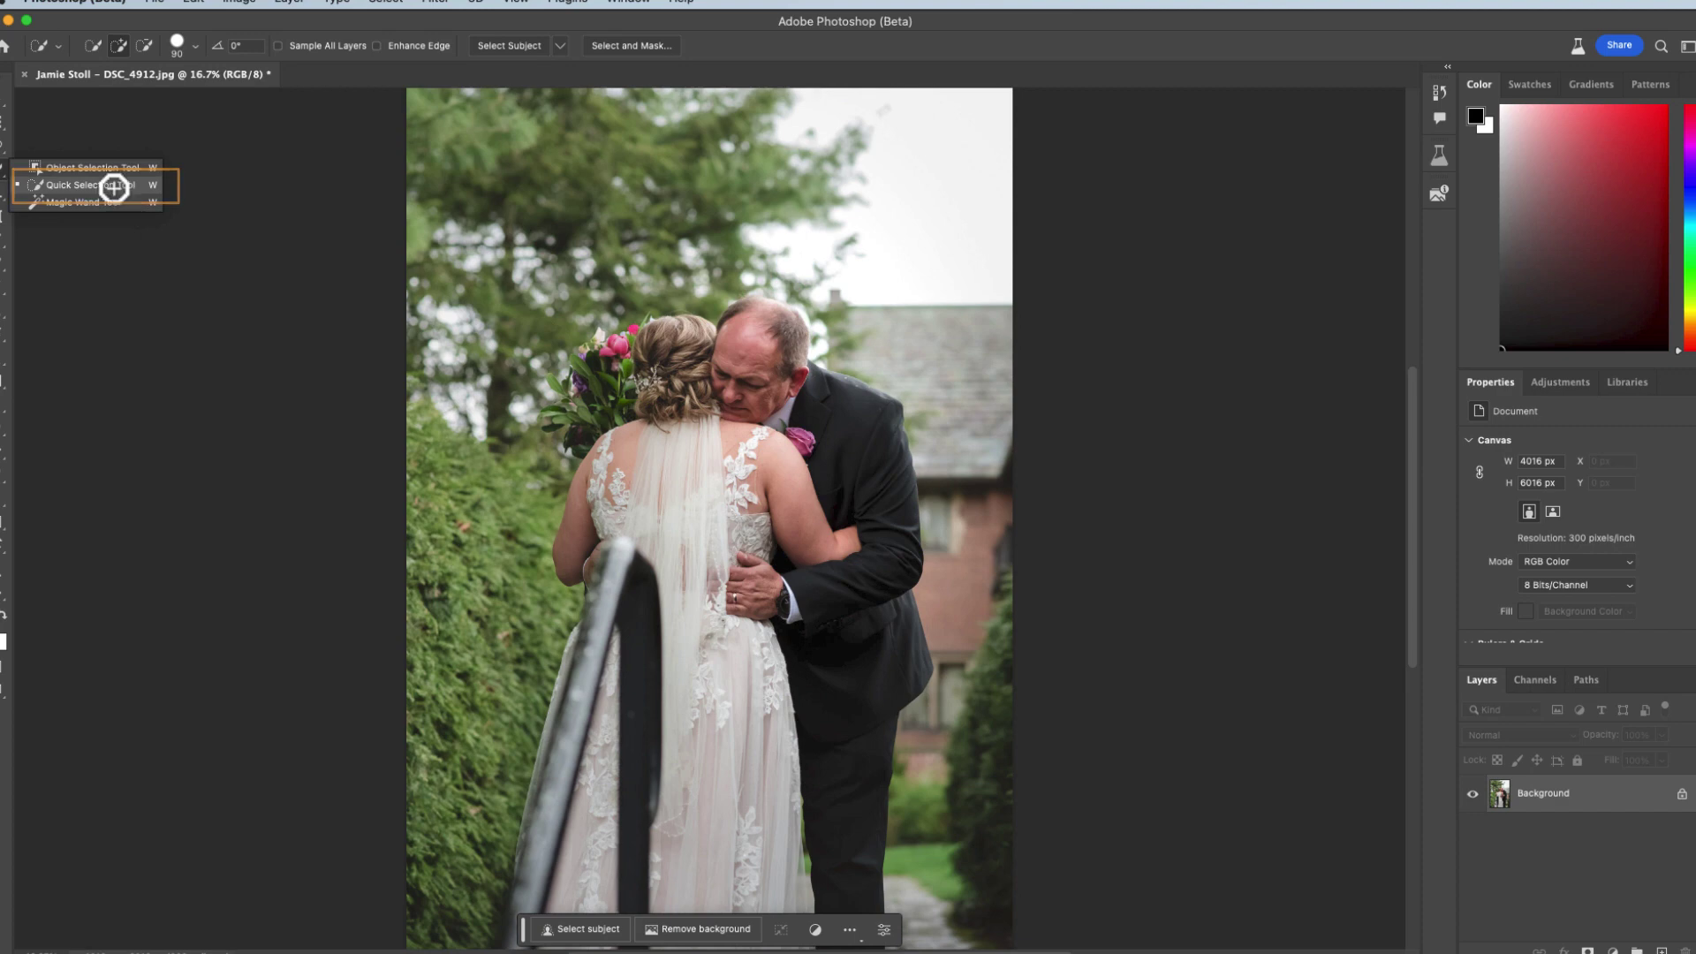
Quick-select the black stair railing in front of the dress, subtracting the stray grass
click(124, 188)
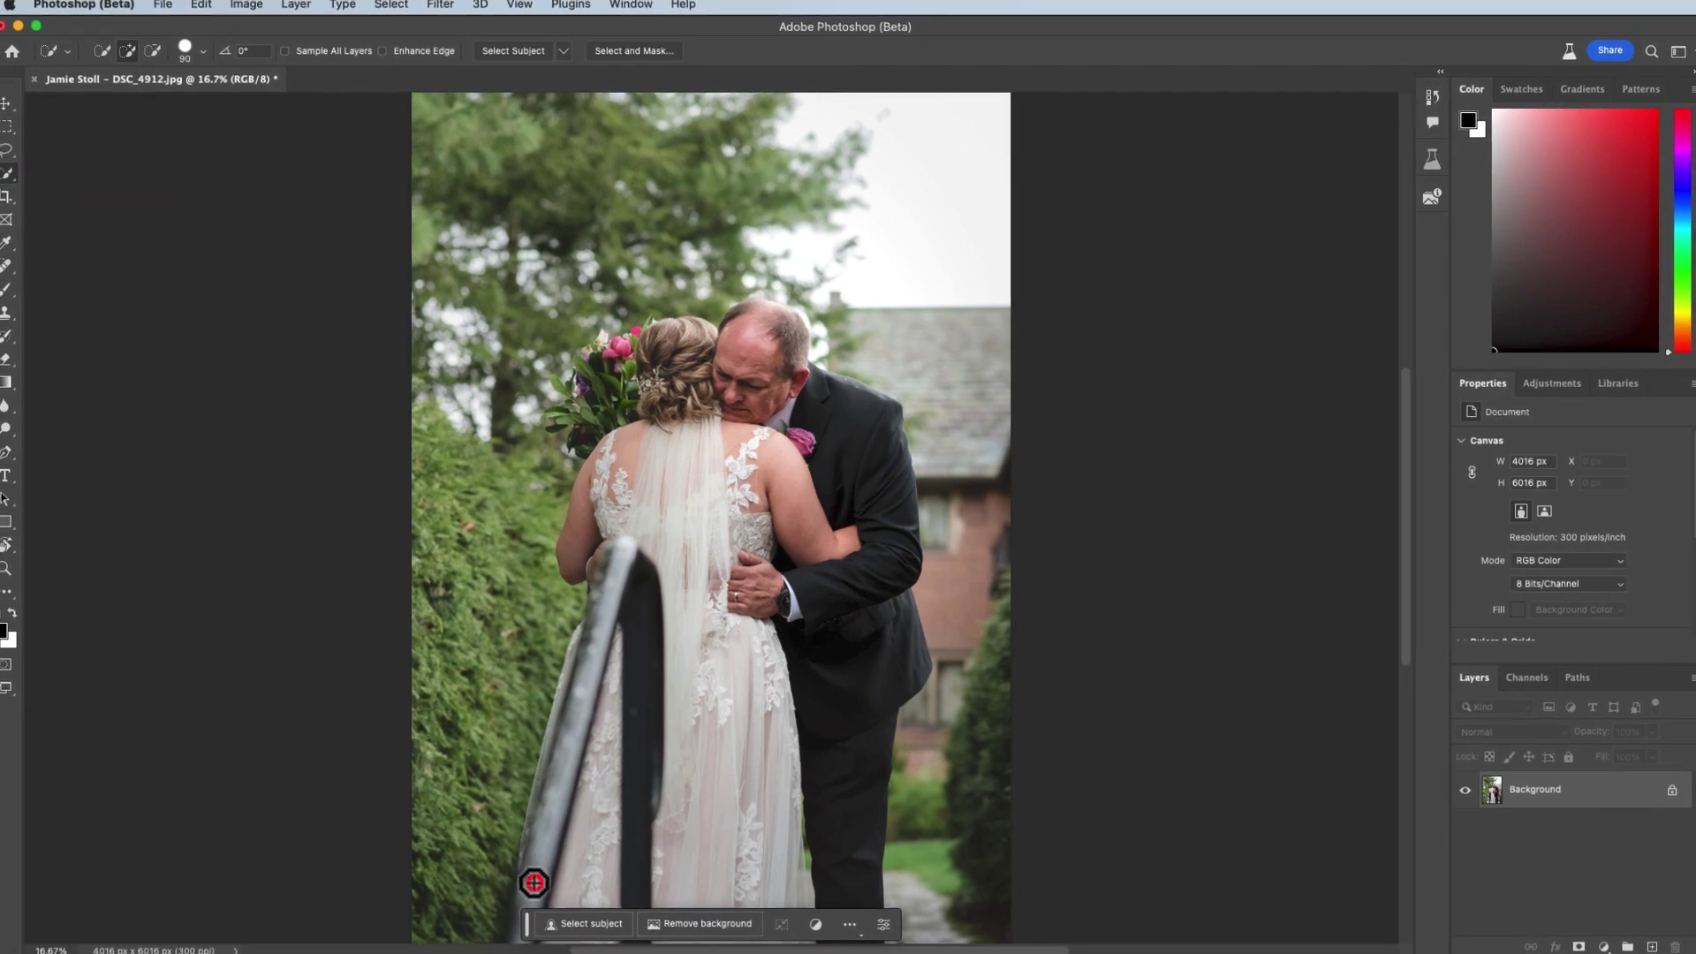
mouse_move(534, 883)
mouse_down()
mouse_move(619, 566)
mouse_move(643, 592)
mouse_move(641, 689)
mouse_up()
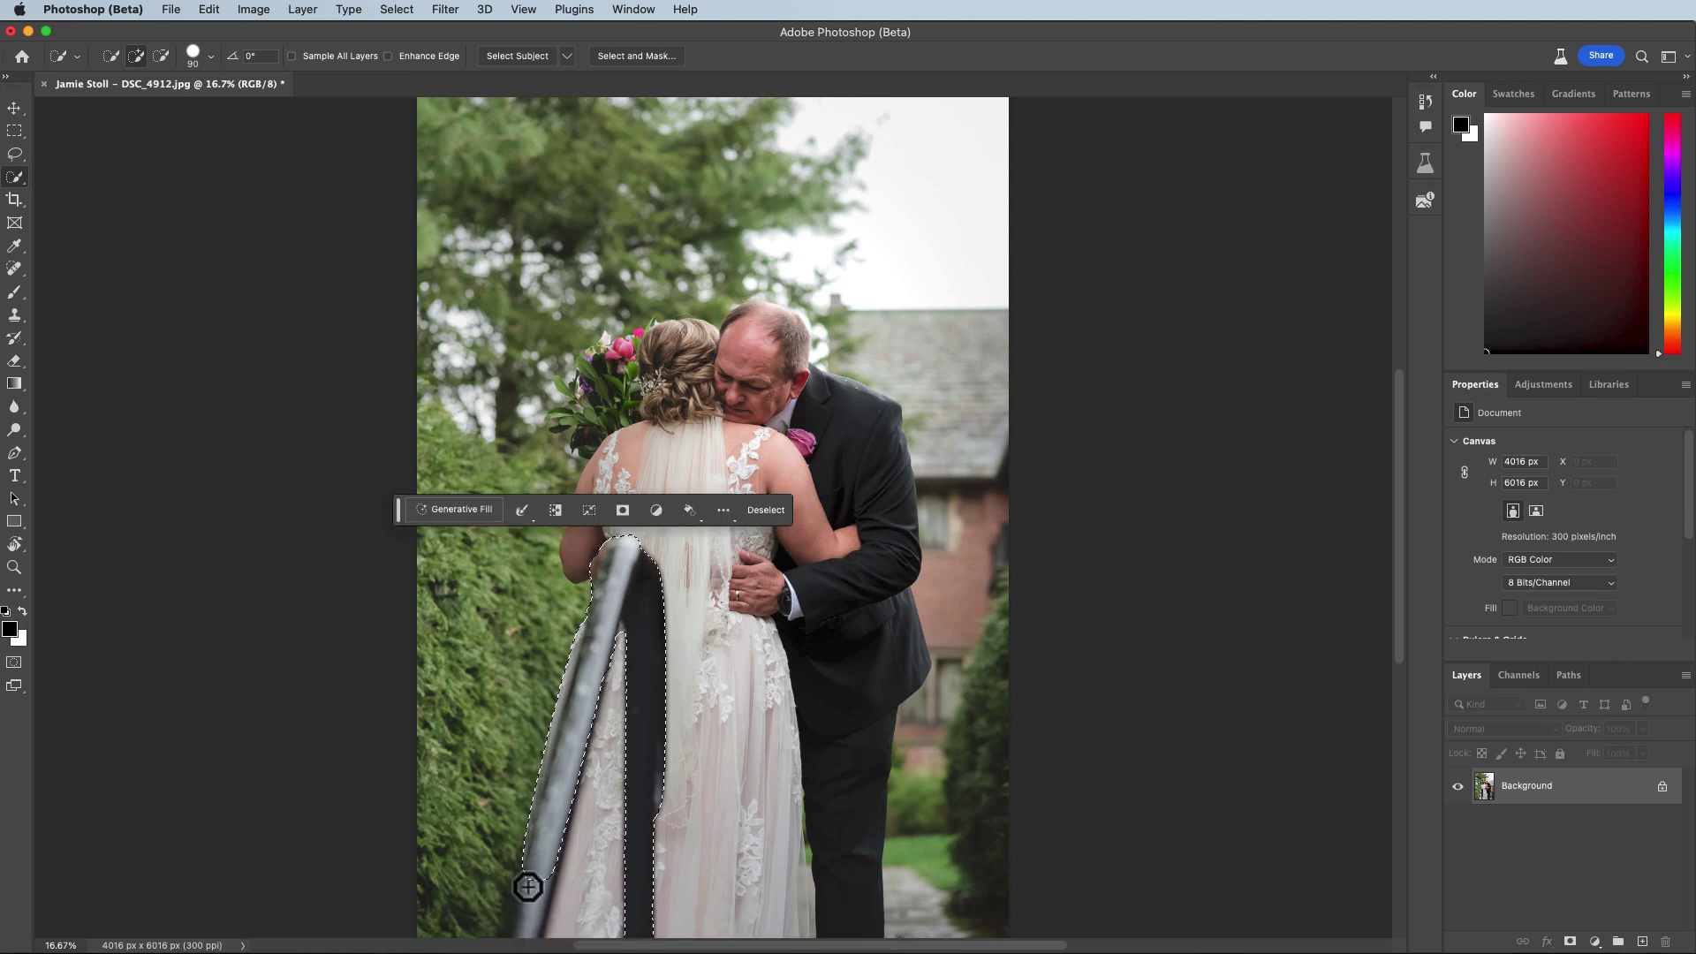
click(520, 910)
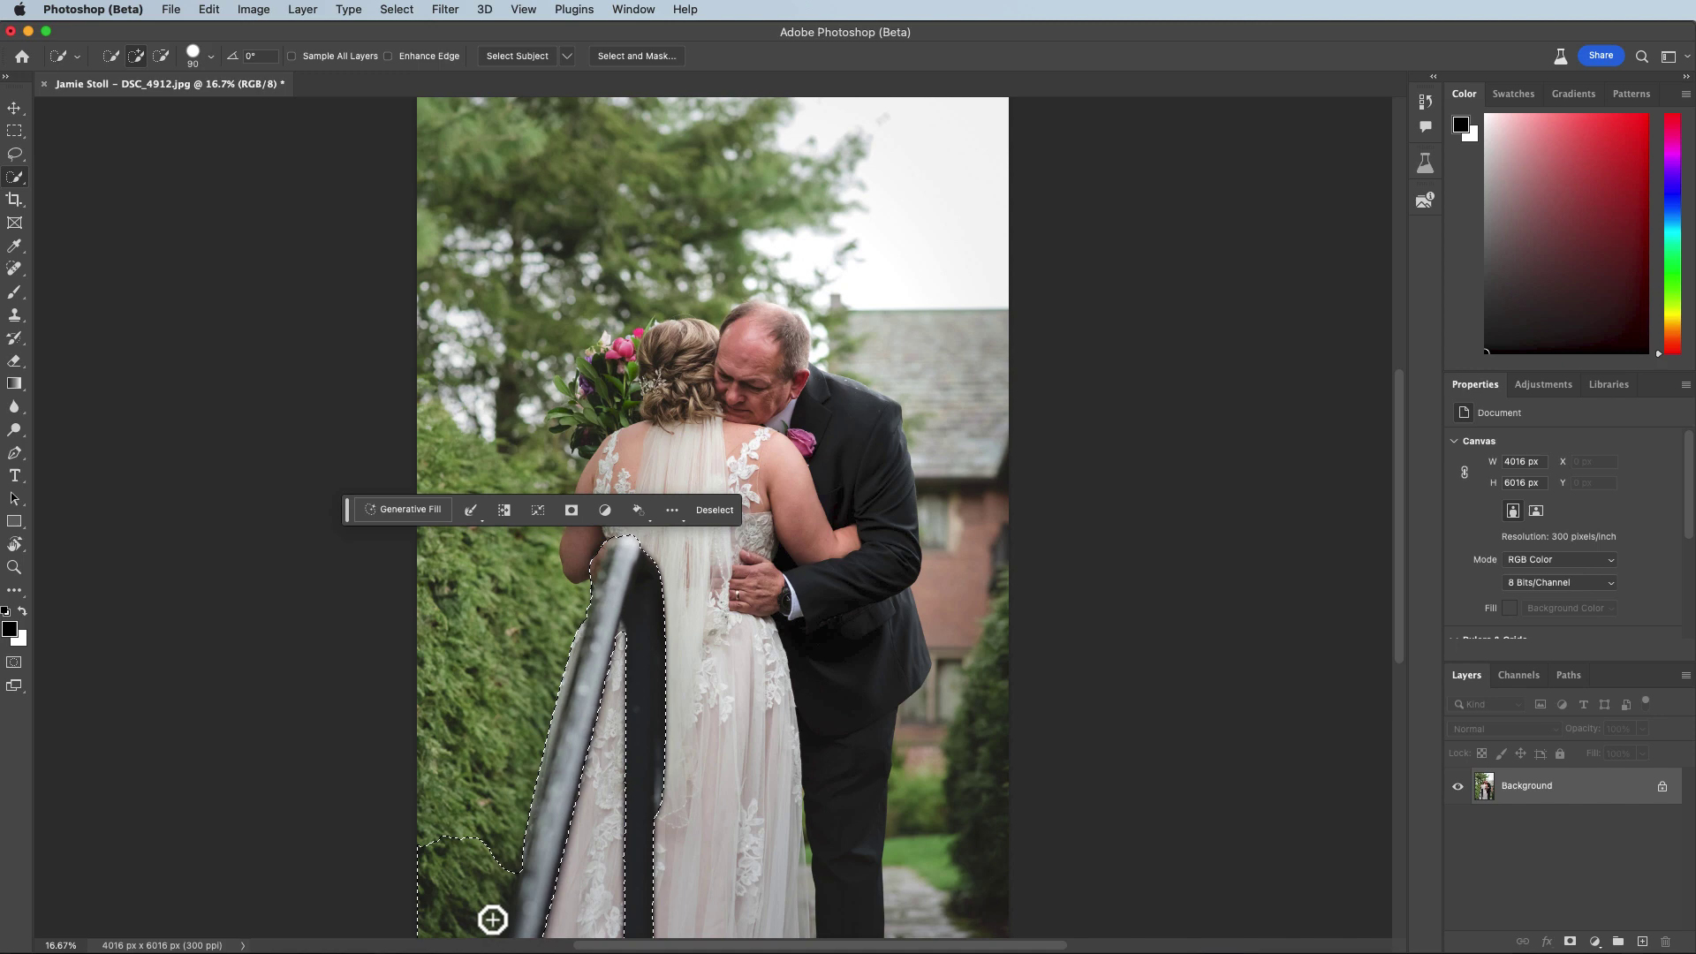
mouse_move(473, 921)
mouse_down()
mouse_move(451, 931)
mouse_move(454, 882)
mouse_move(424, 848)
mouse_move(492, 853)
mouse_up()
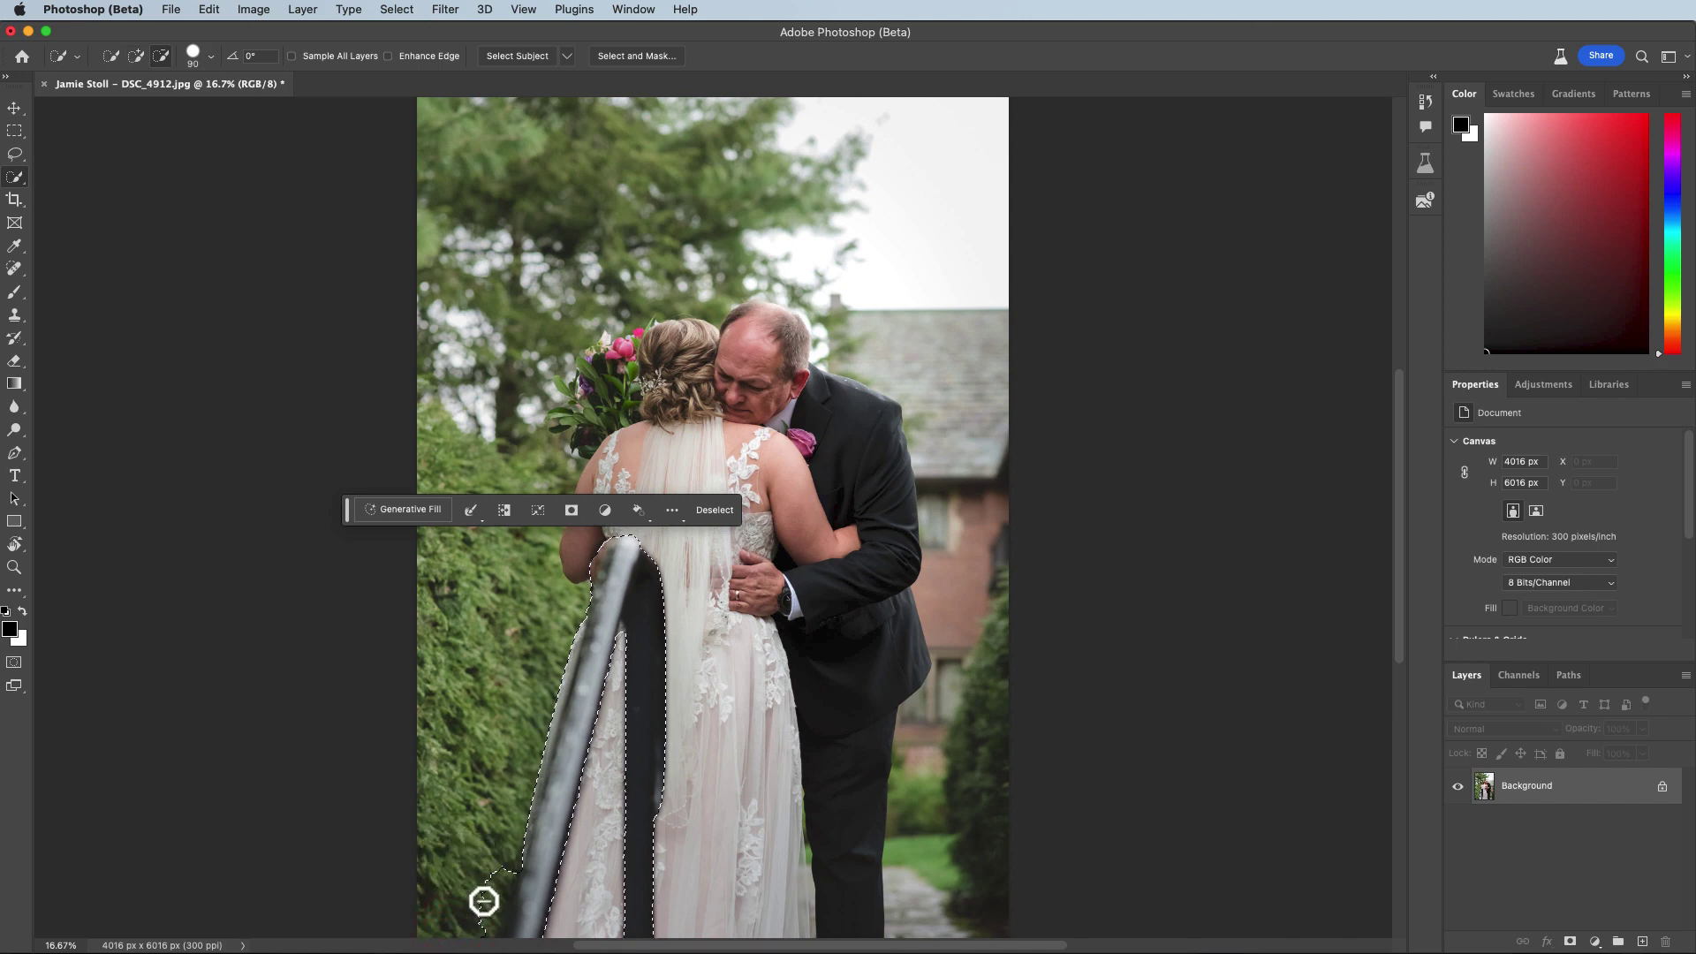
drag(489, 931, 456, 928)
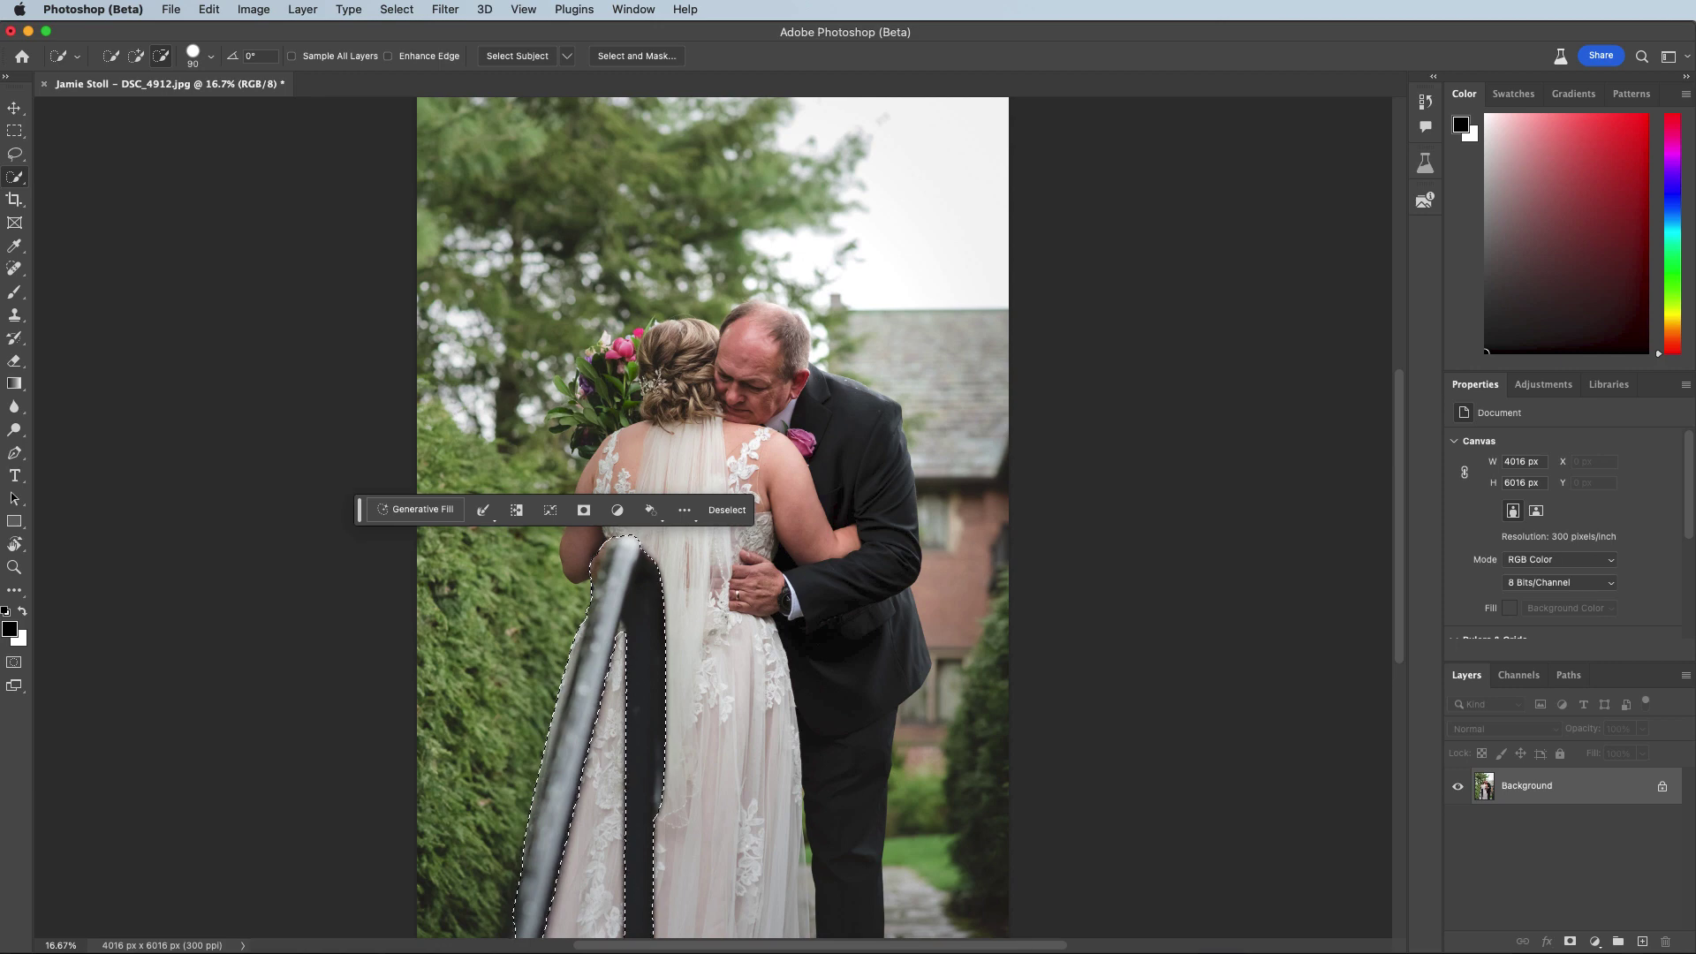
Run a prompt-less Generative Fill on the railing selection and browse its variations
click(425, 510)
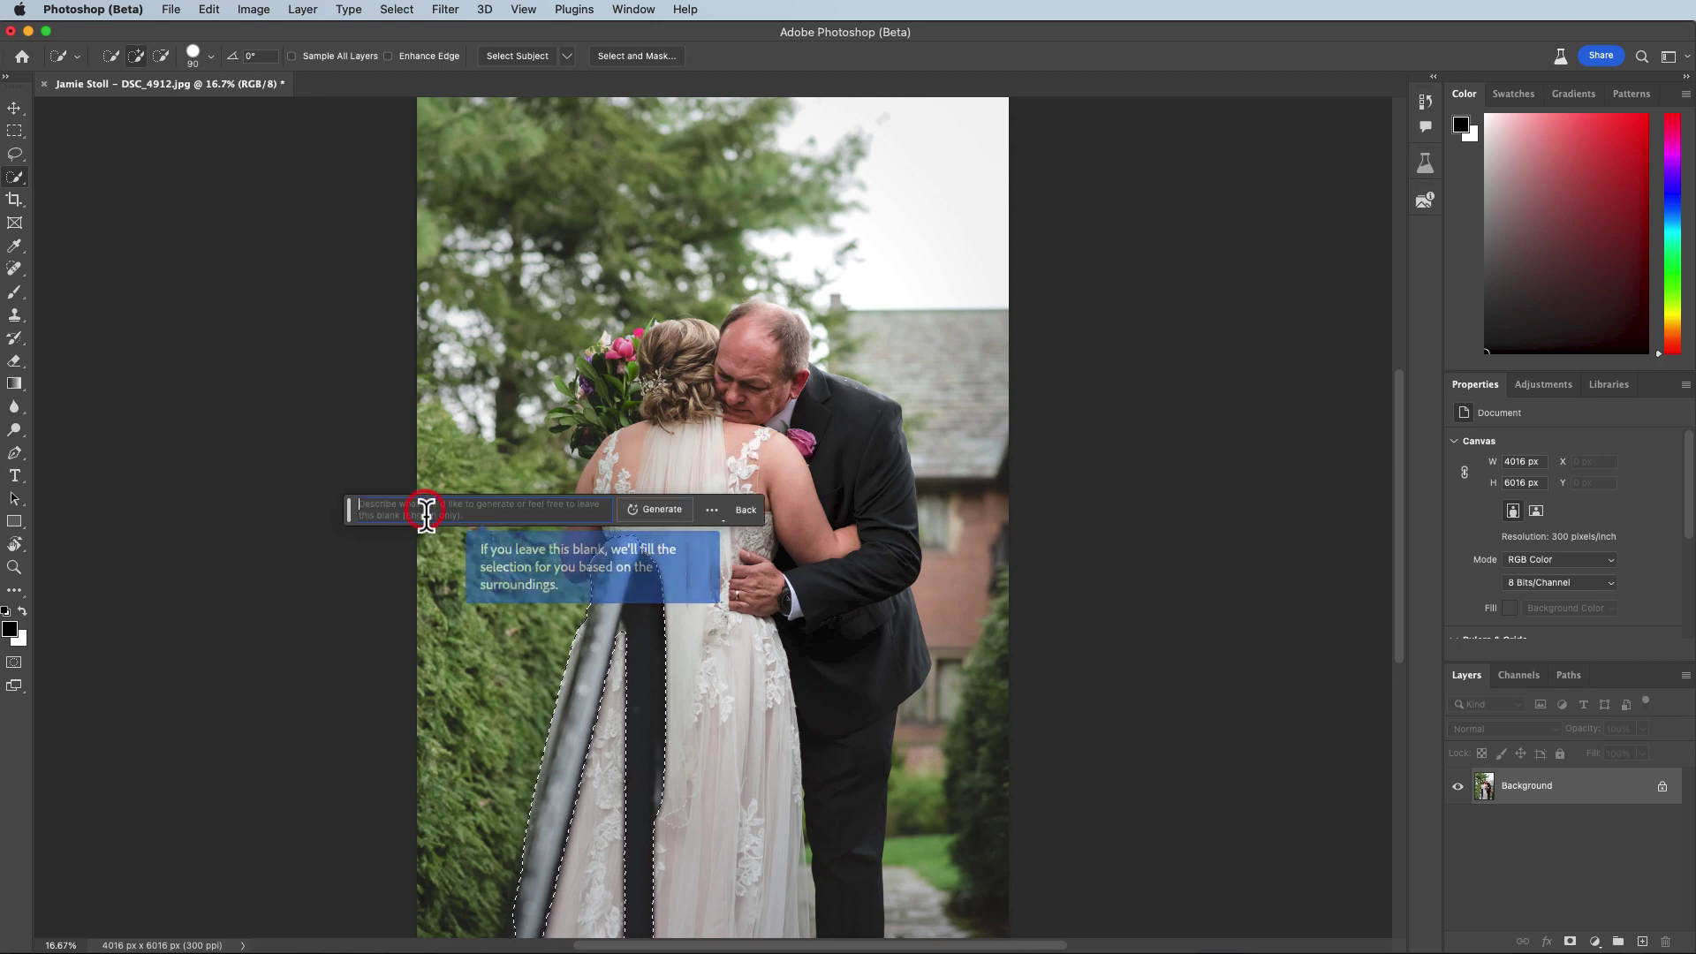
click(664, 511)
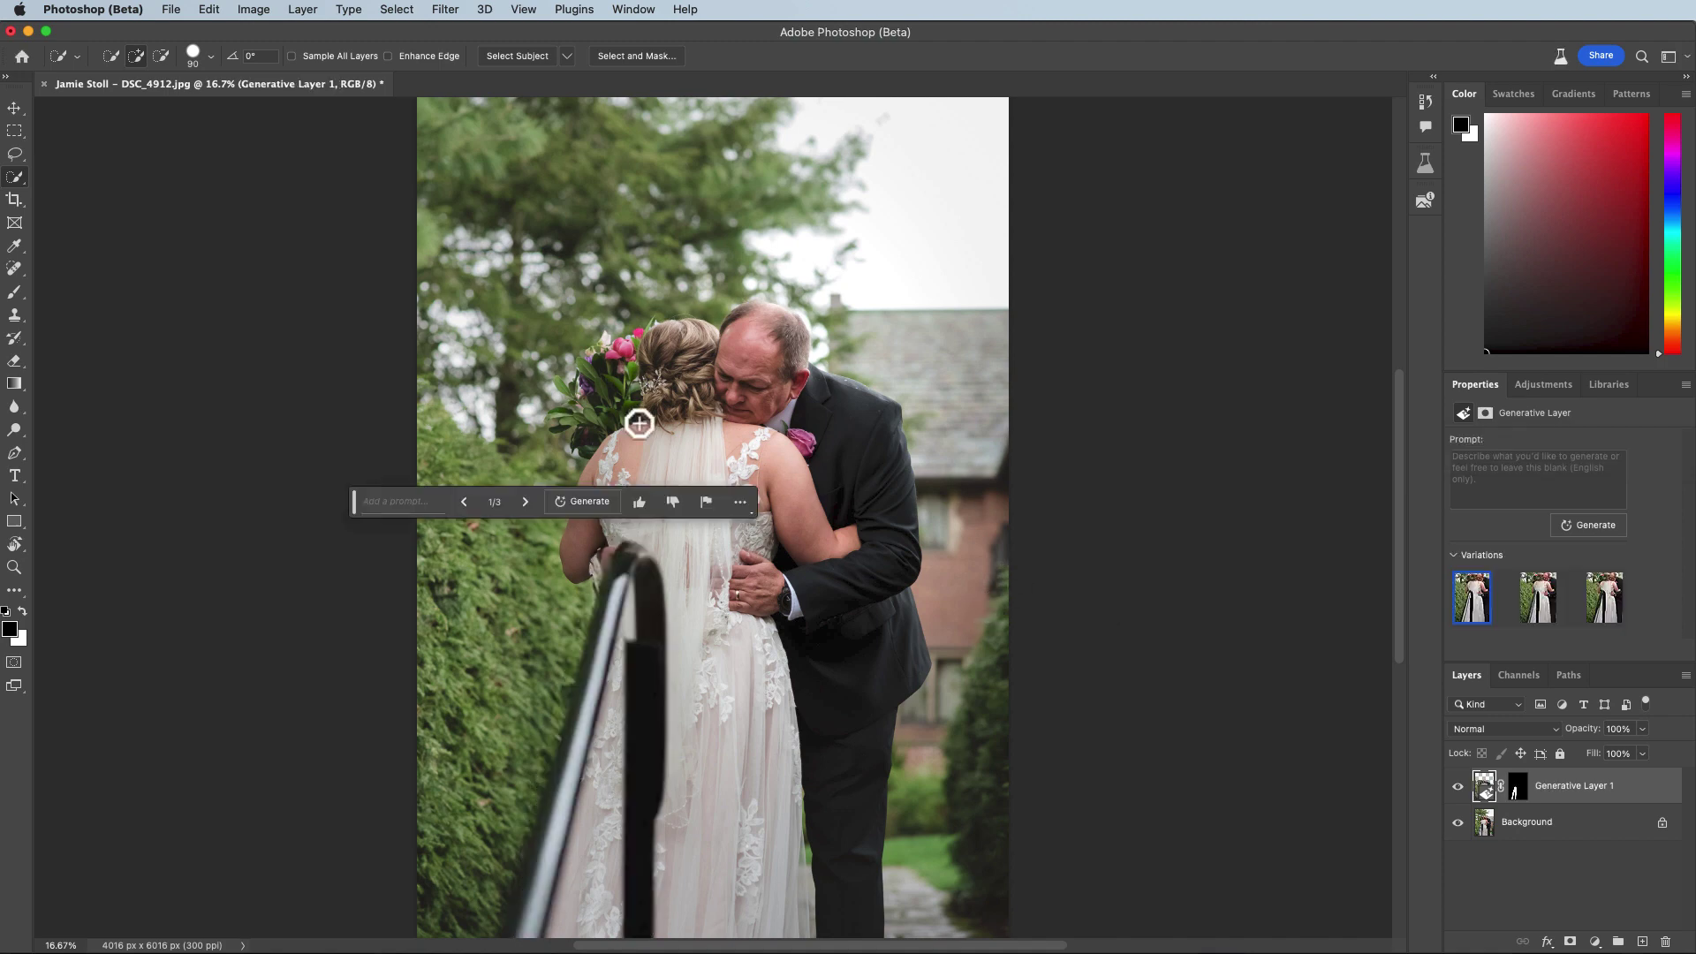
click(526, 502)
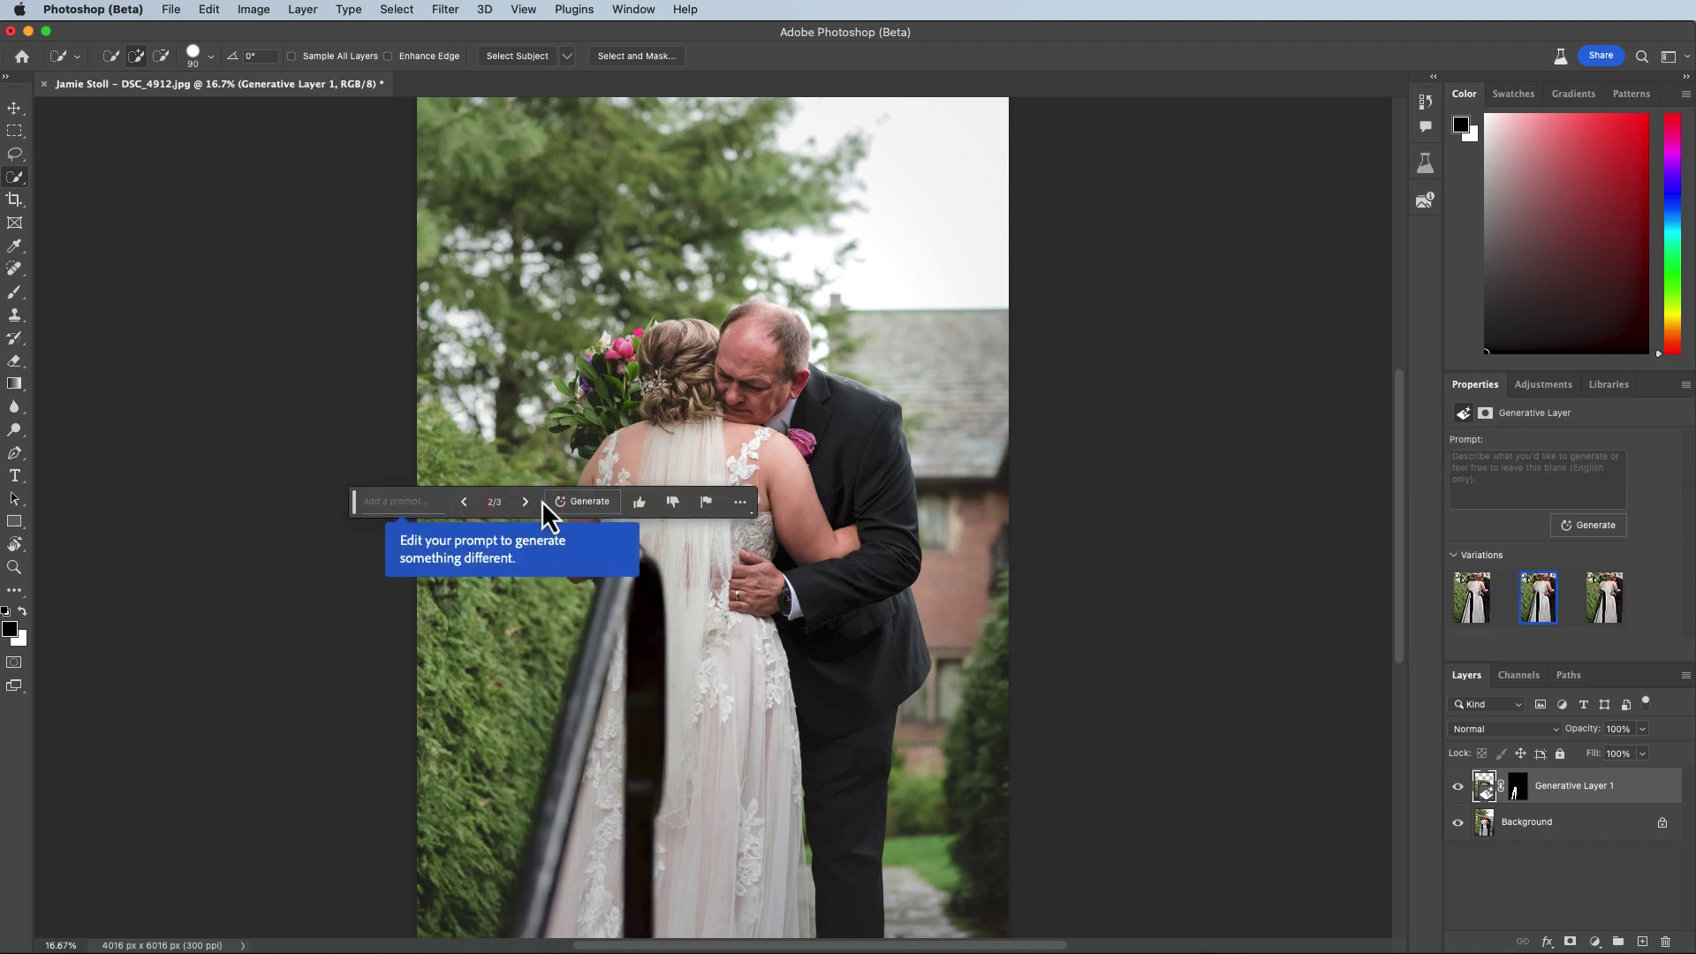
click(536, 503)
click(530, 502)
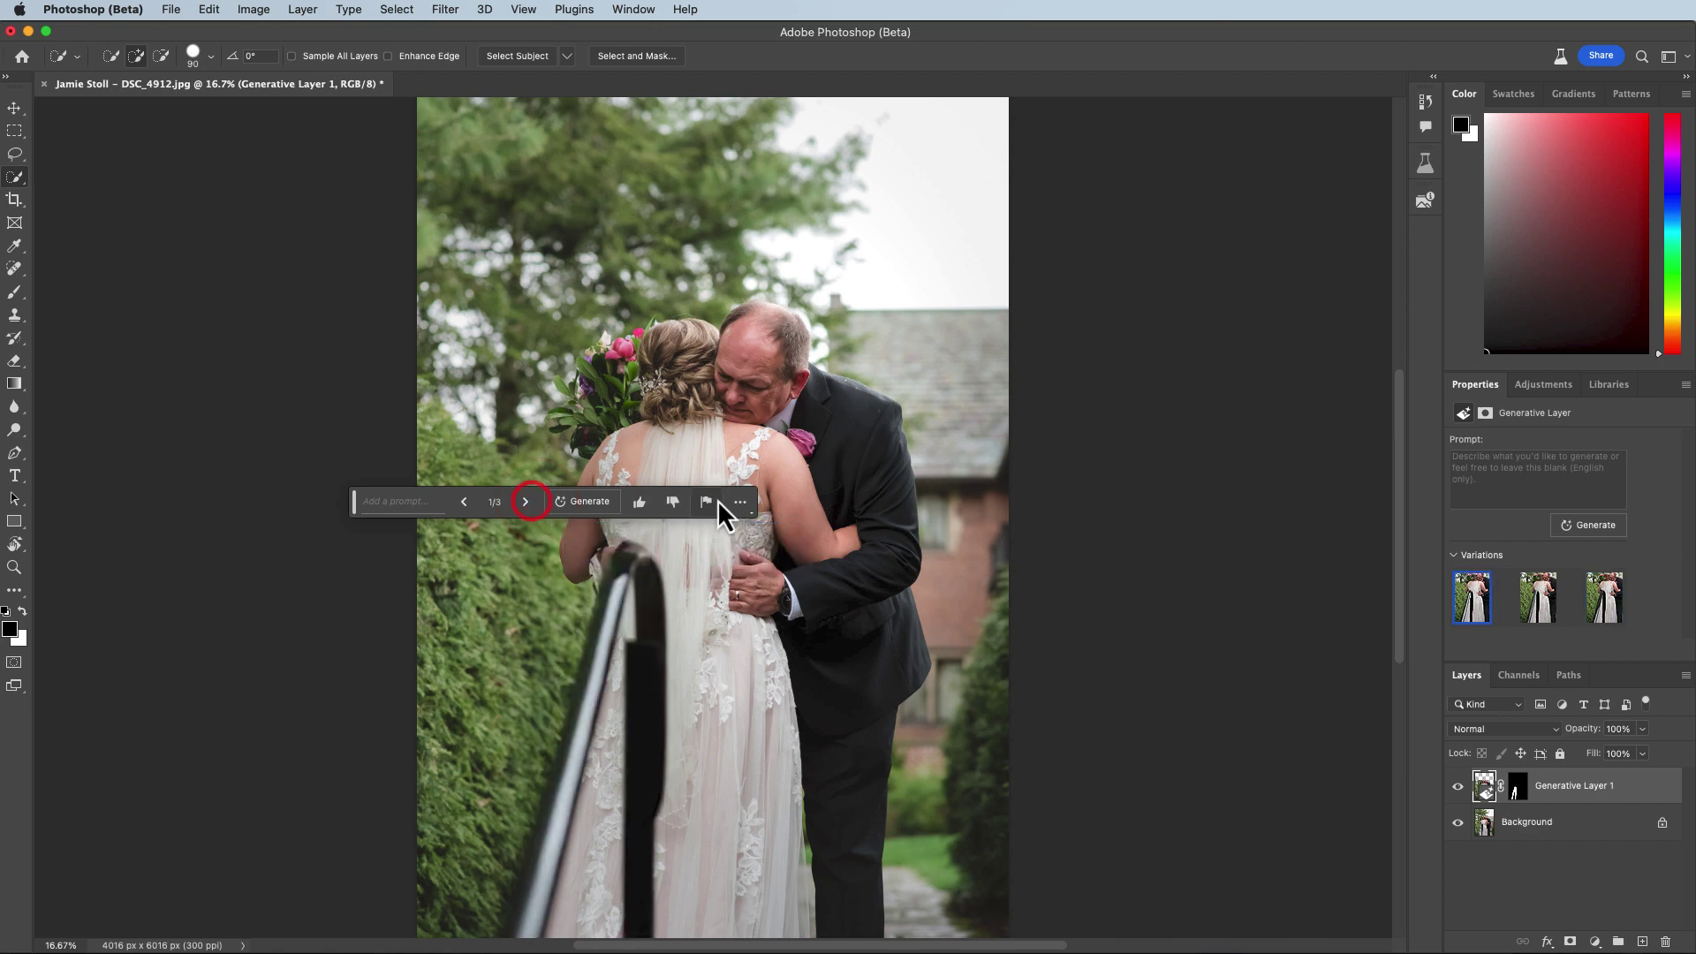
Move the generation controls off the couple, recheck all three variations, and generate more
click(740, 501)
drag(352, 503, 175, 443)
click(346, 440)
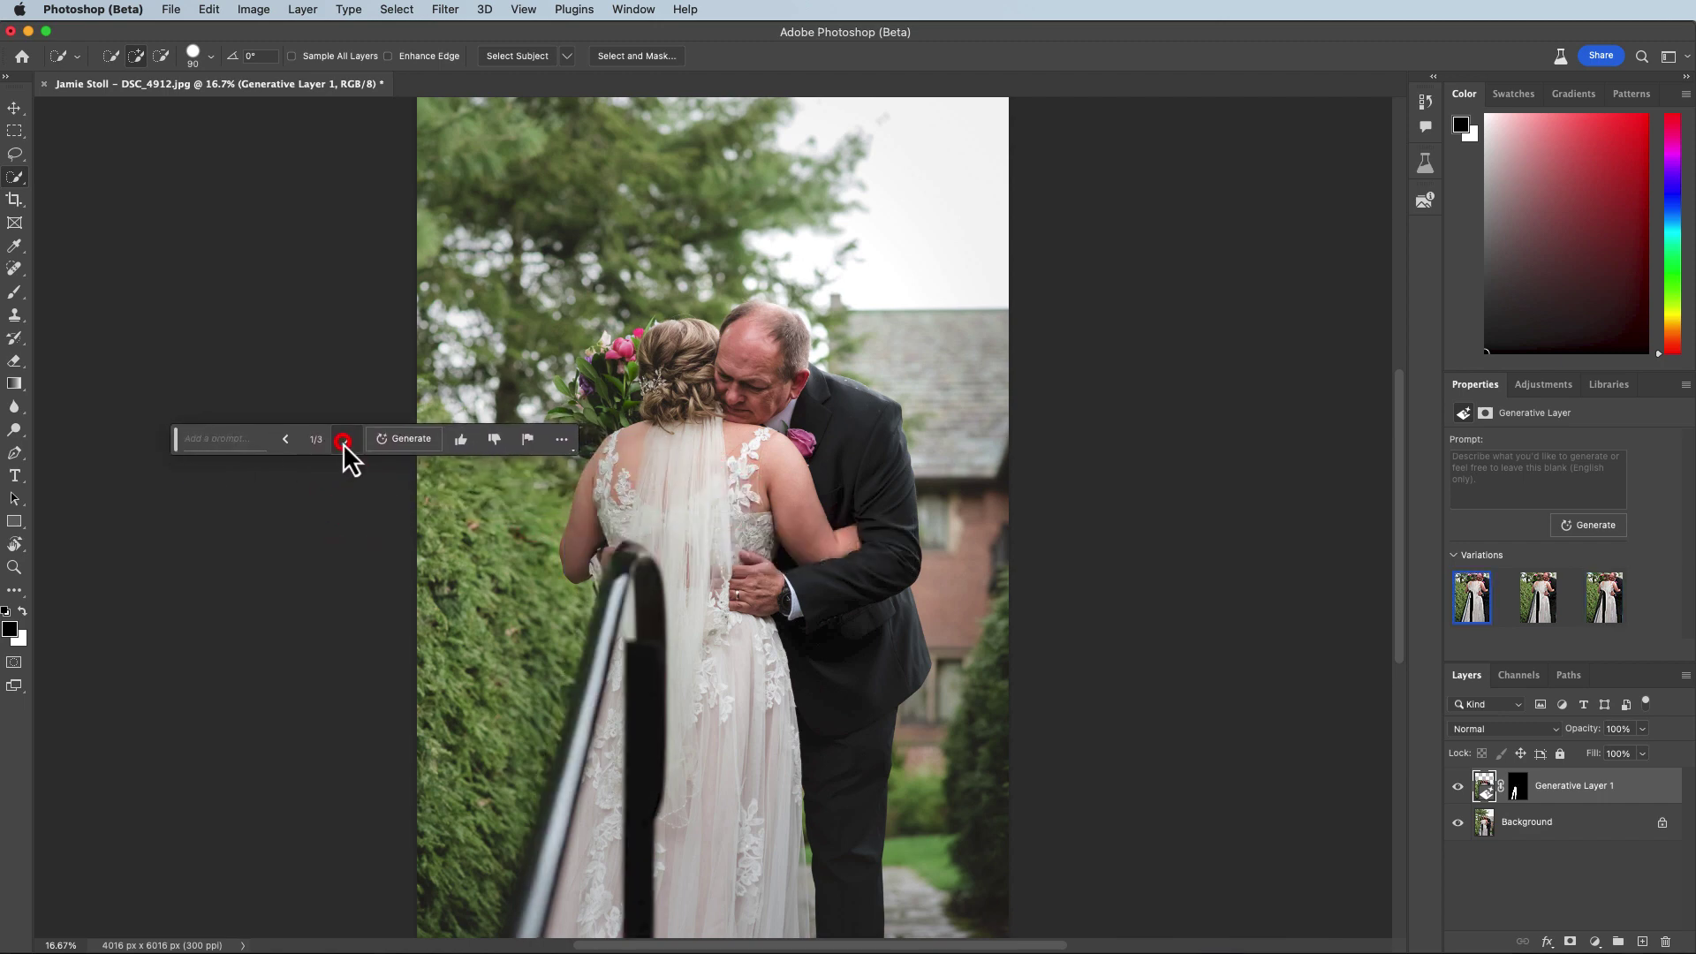
click(347, 439)
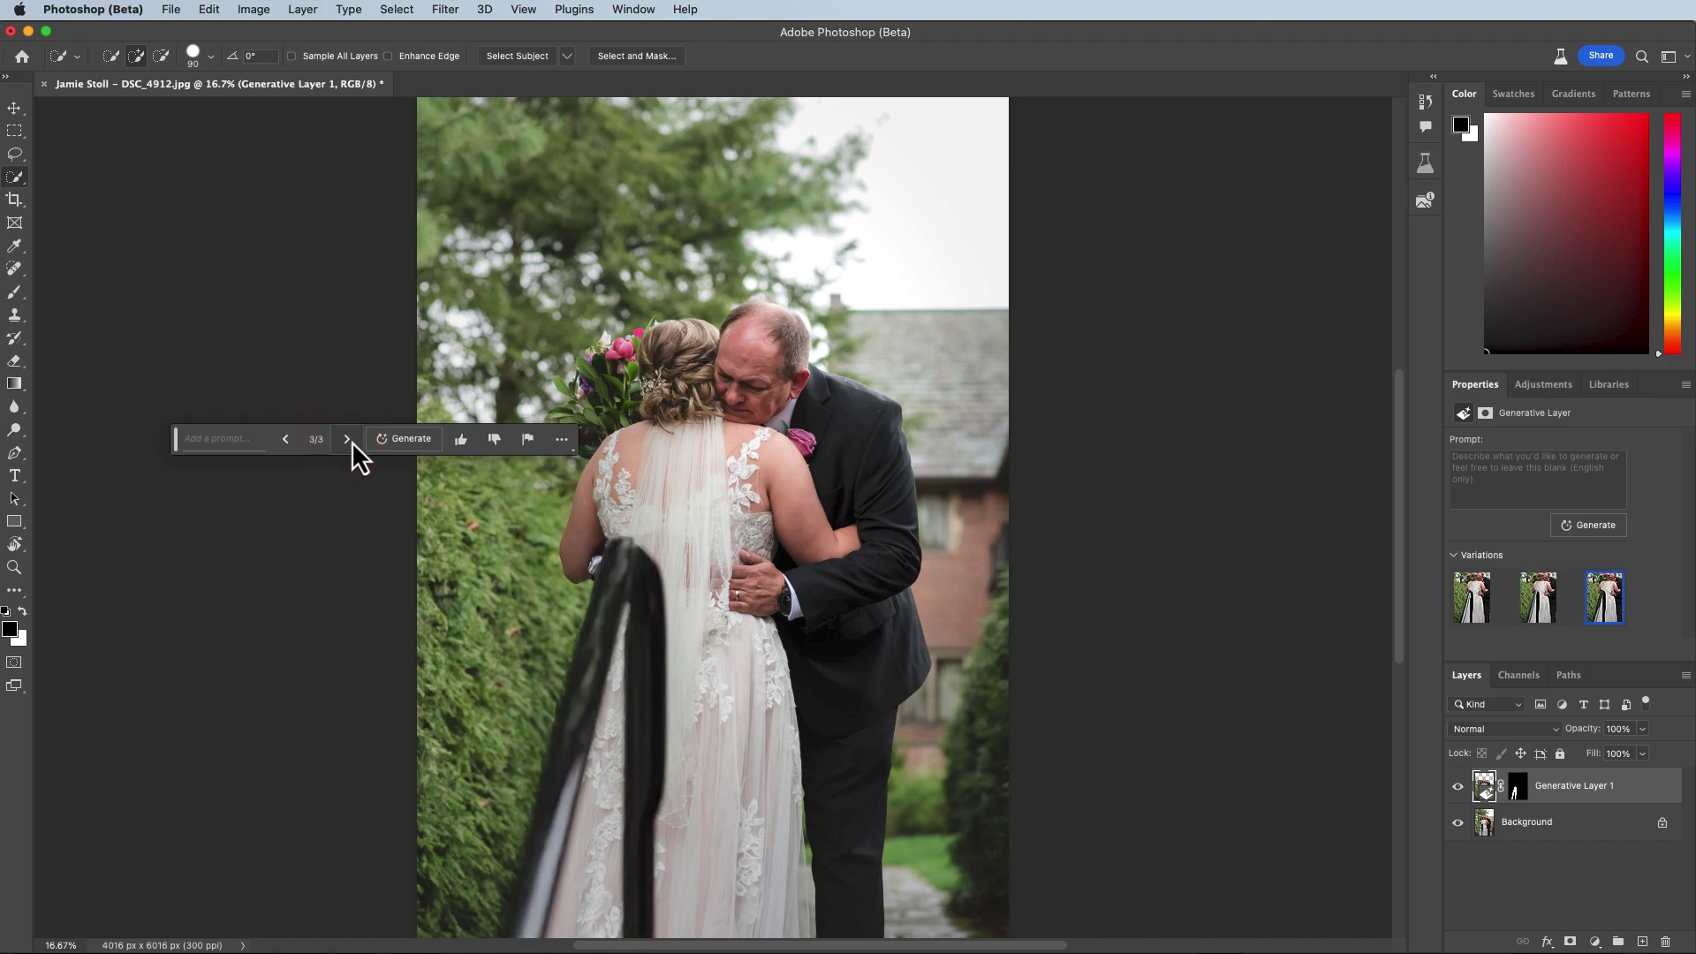
click(346, 439)
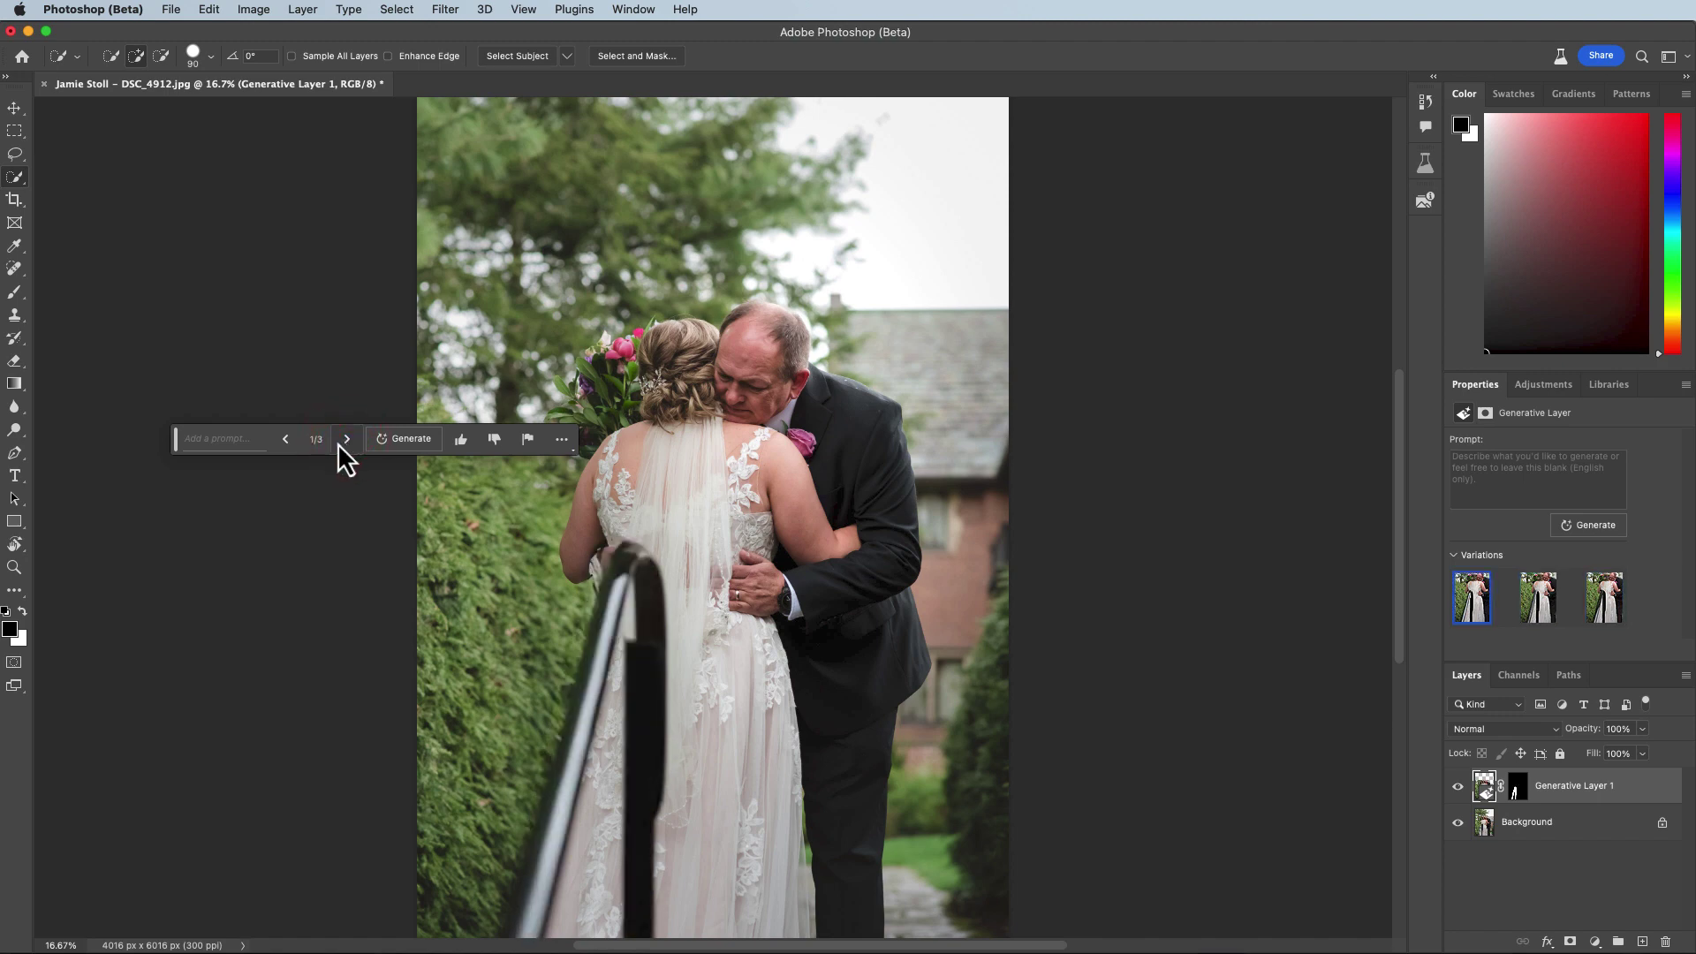
click(406, 441)
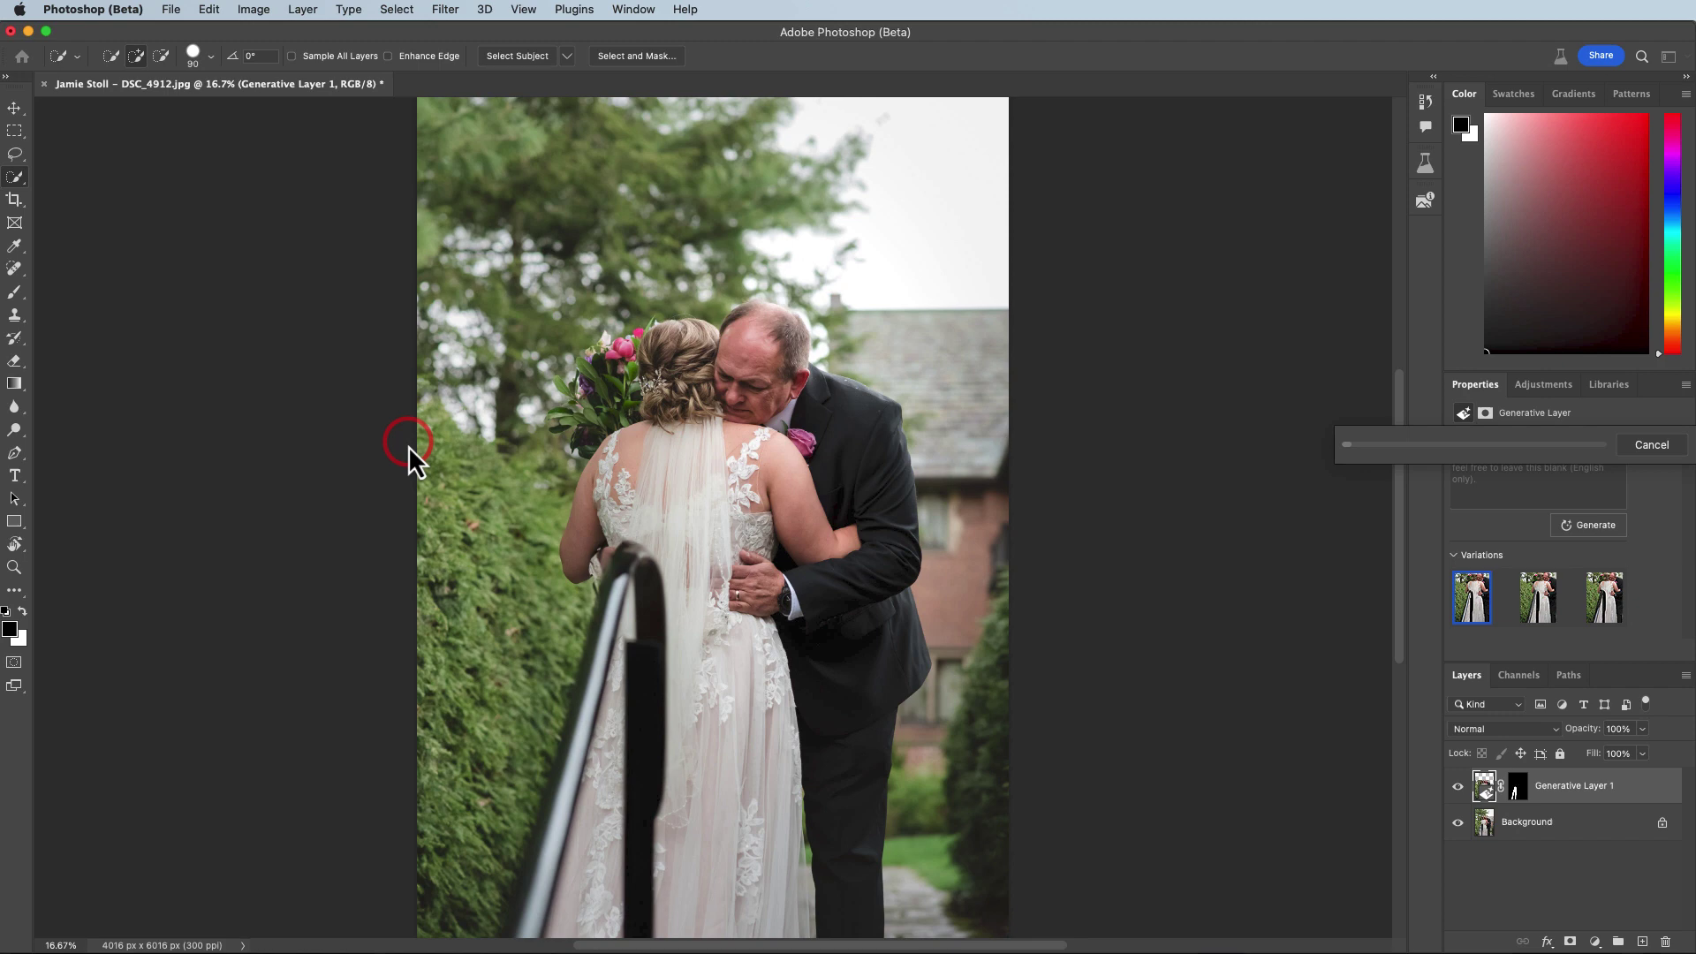
Delete Generative Layer 1 and reselect the railing with Select > Reselect
drag(1624, 784, 1665, 942)
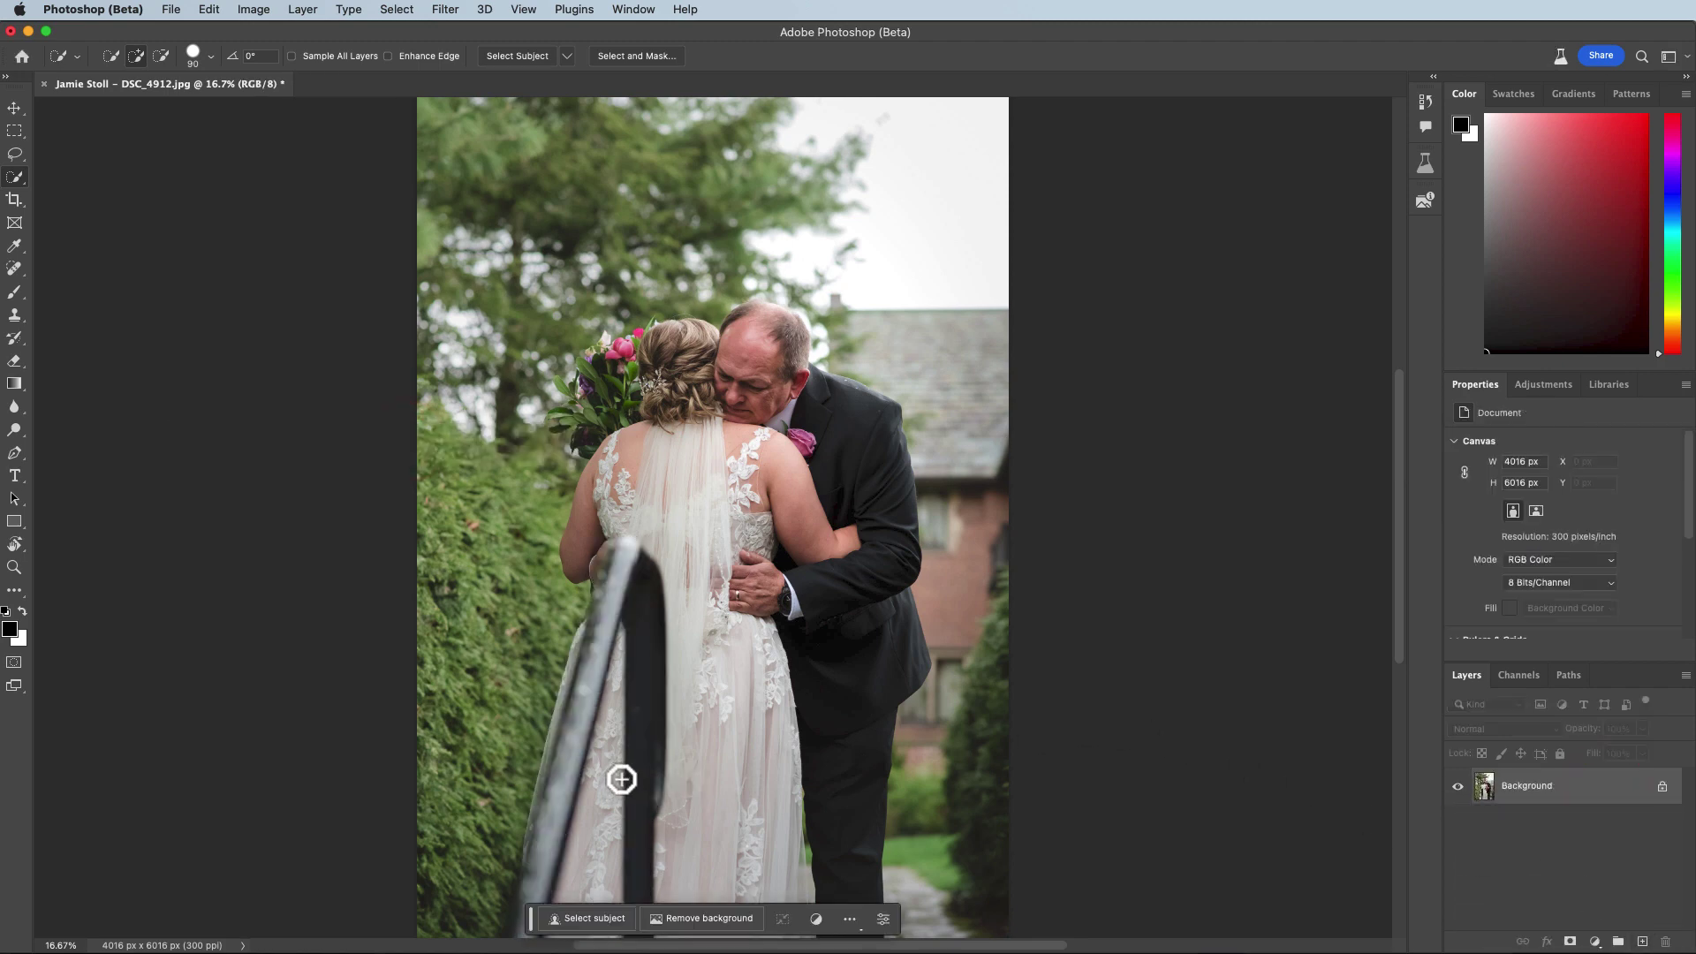
click(380, 11)
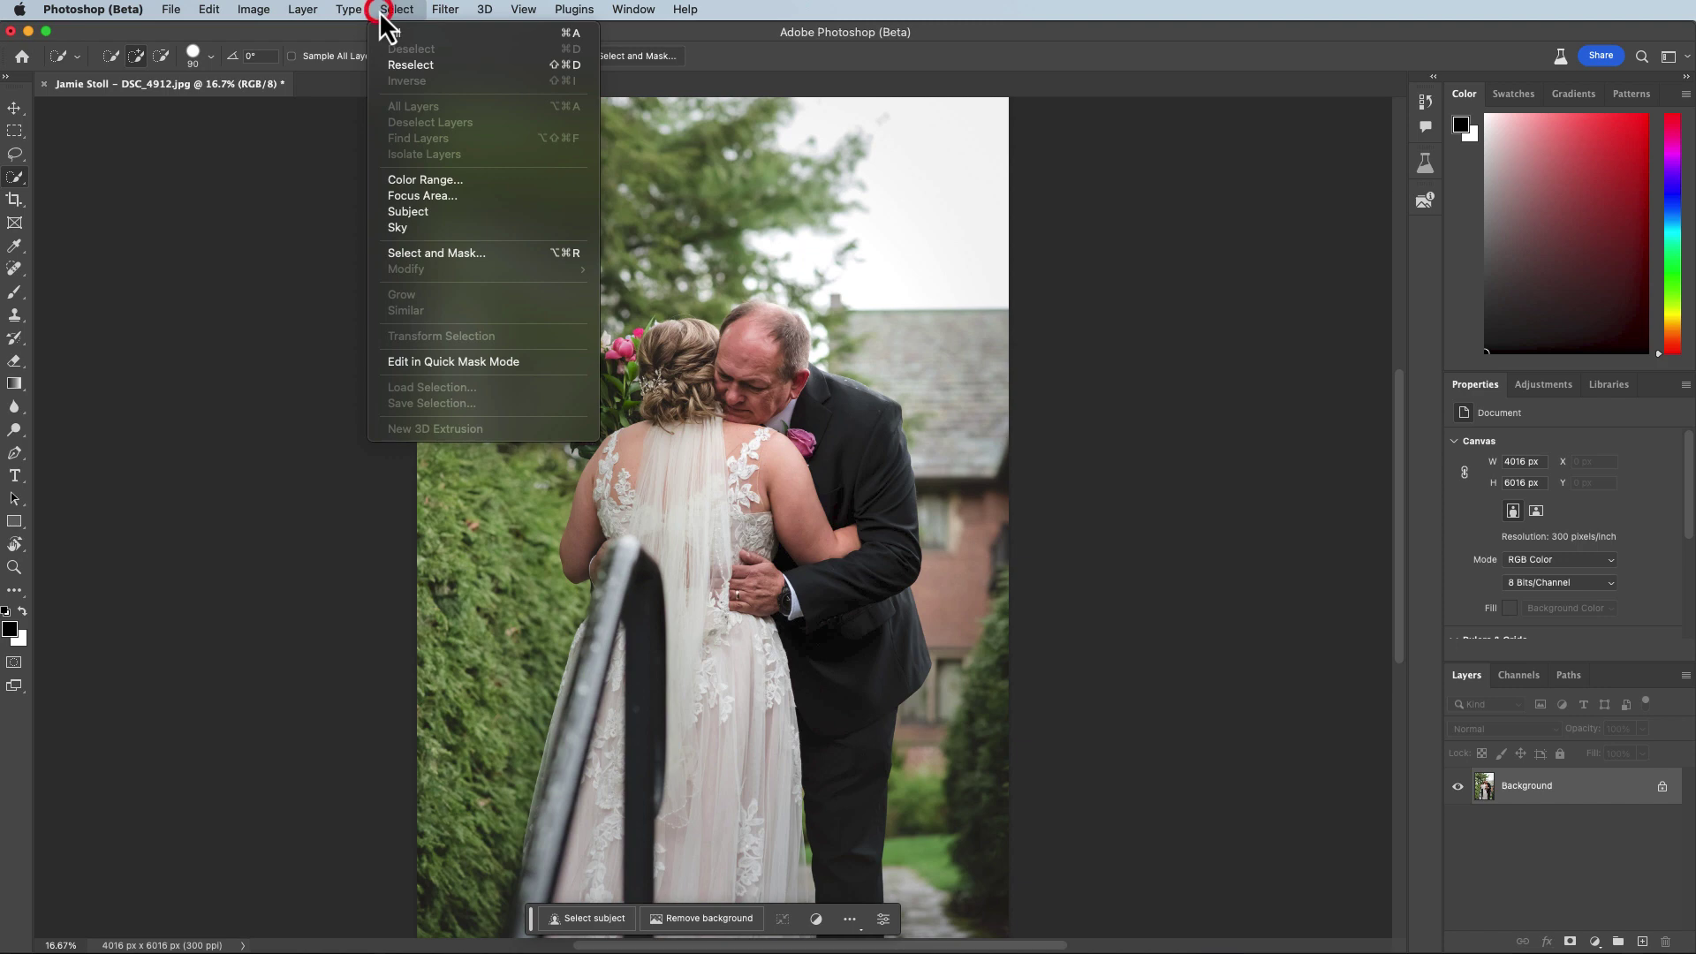
click(460, 66)
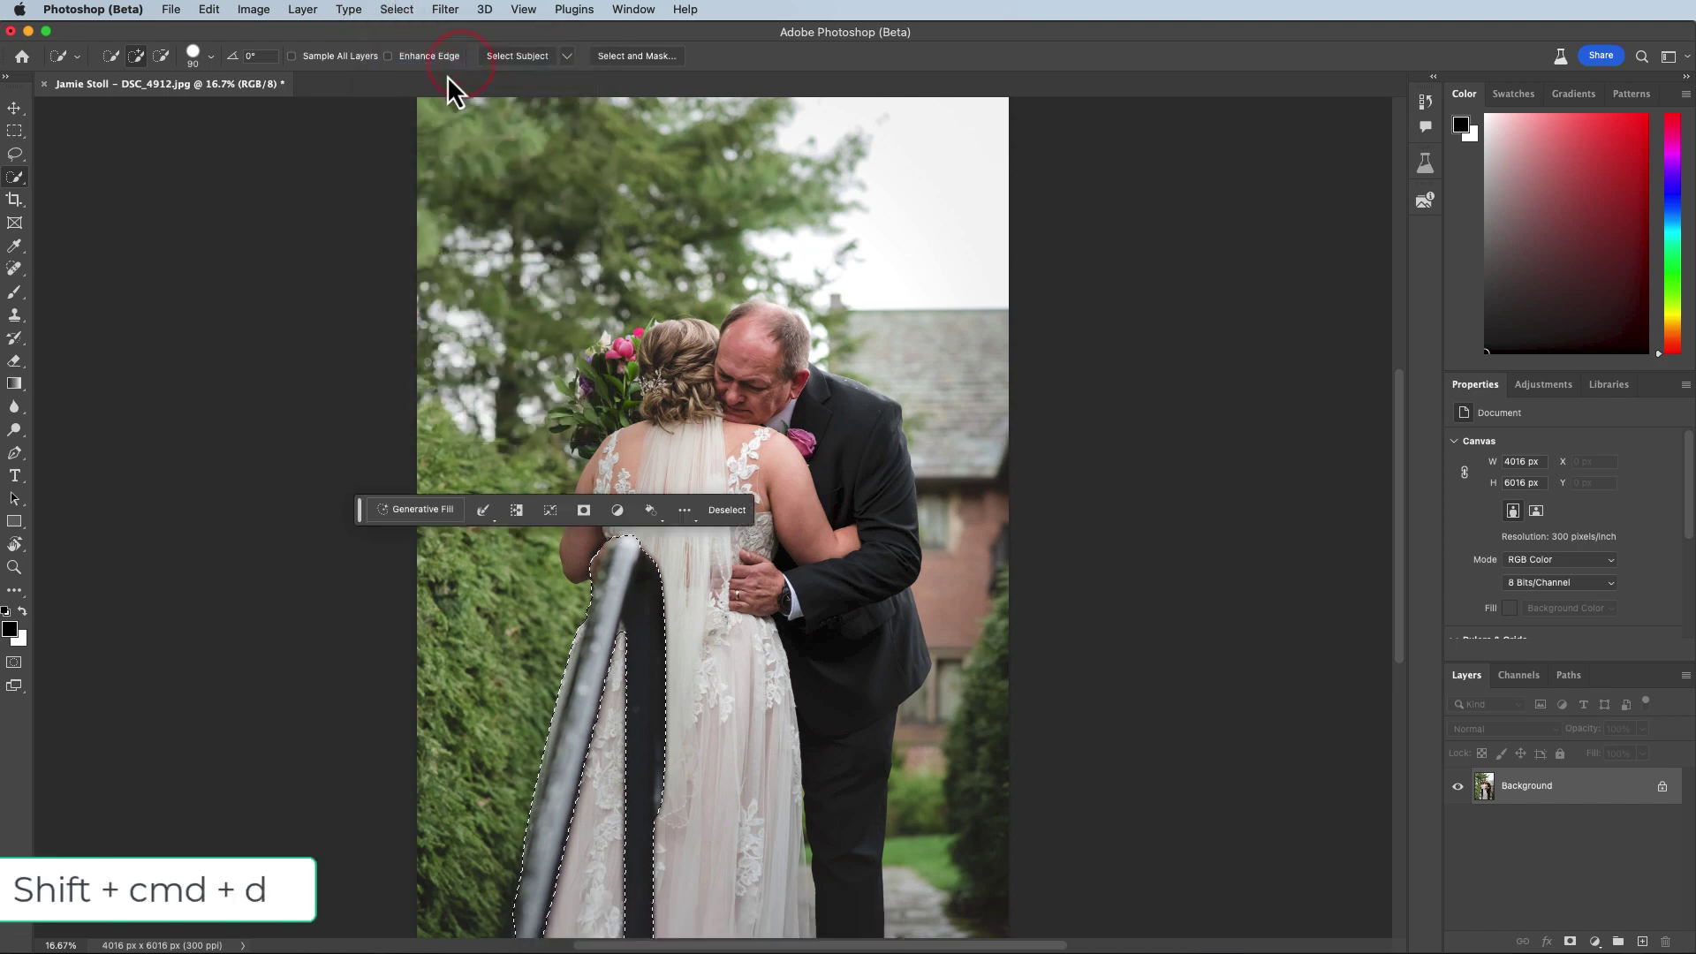
Generative Fill the railing with the prompt 'Remove railing and rebuild dress' and compare variations
click(410, 510)
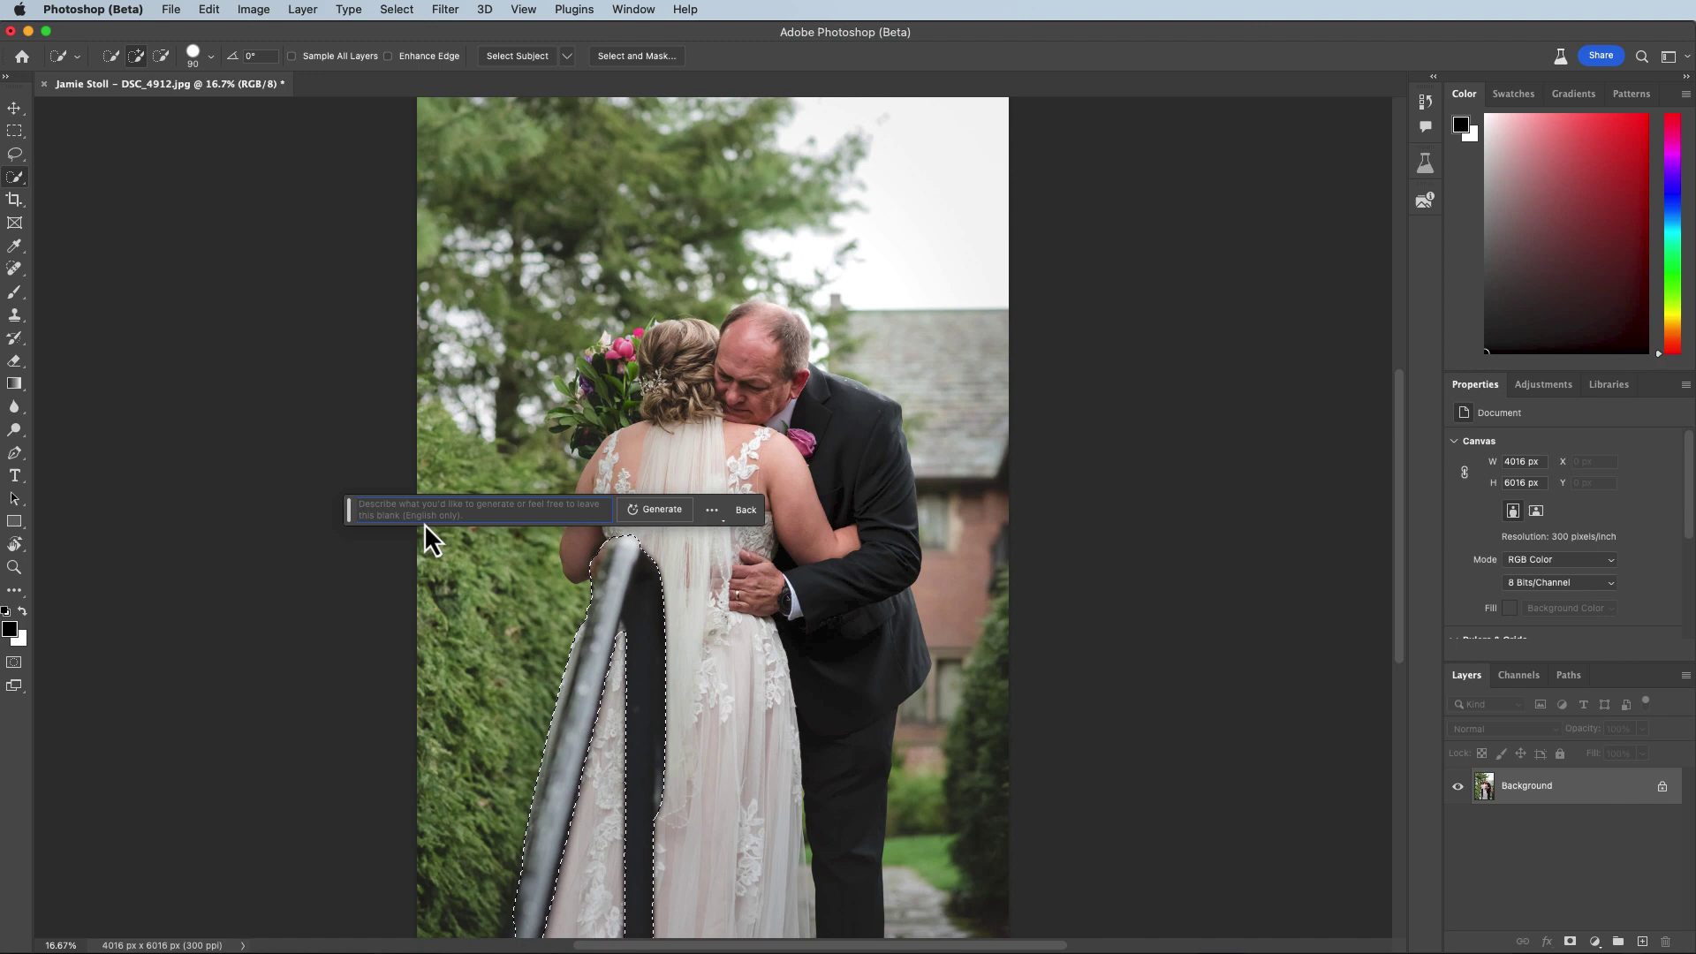
text(Remove railing and rebuild dress)
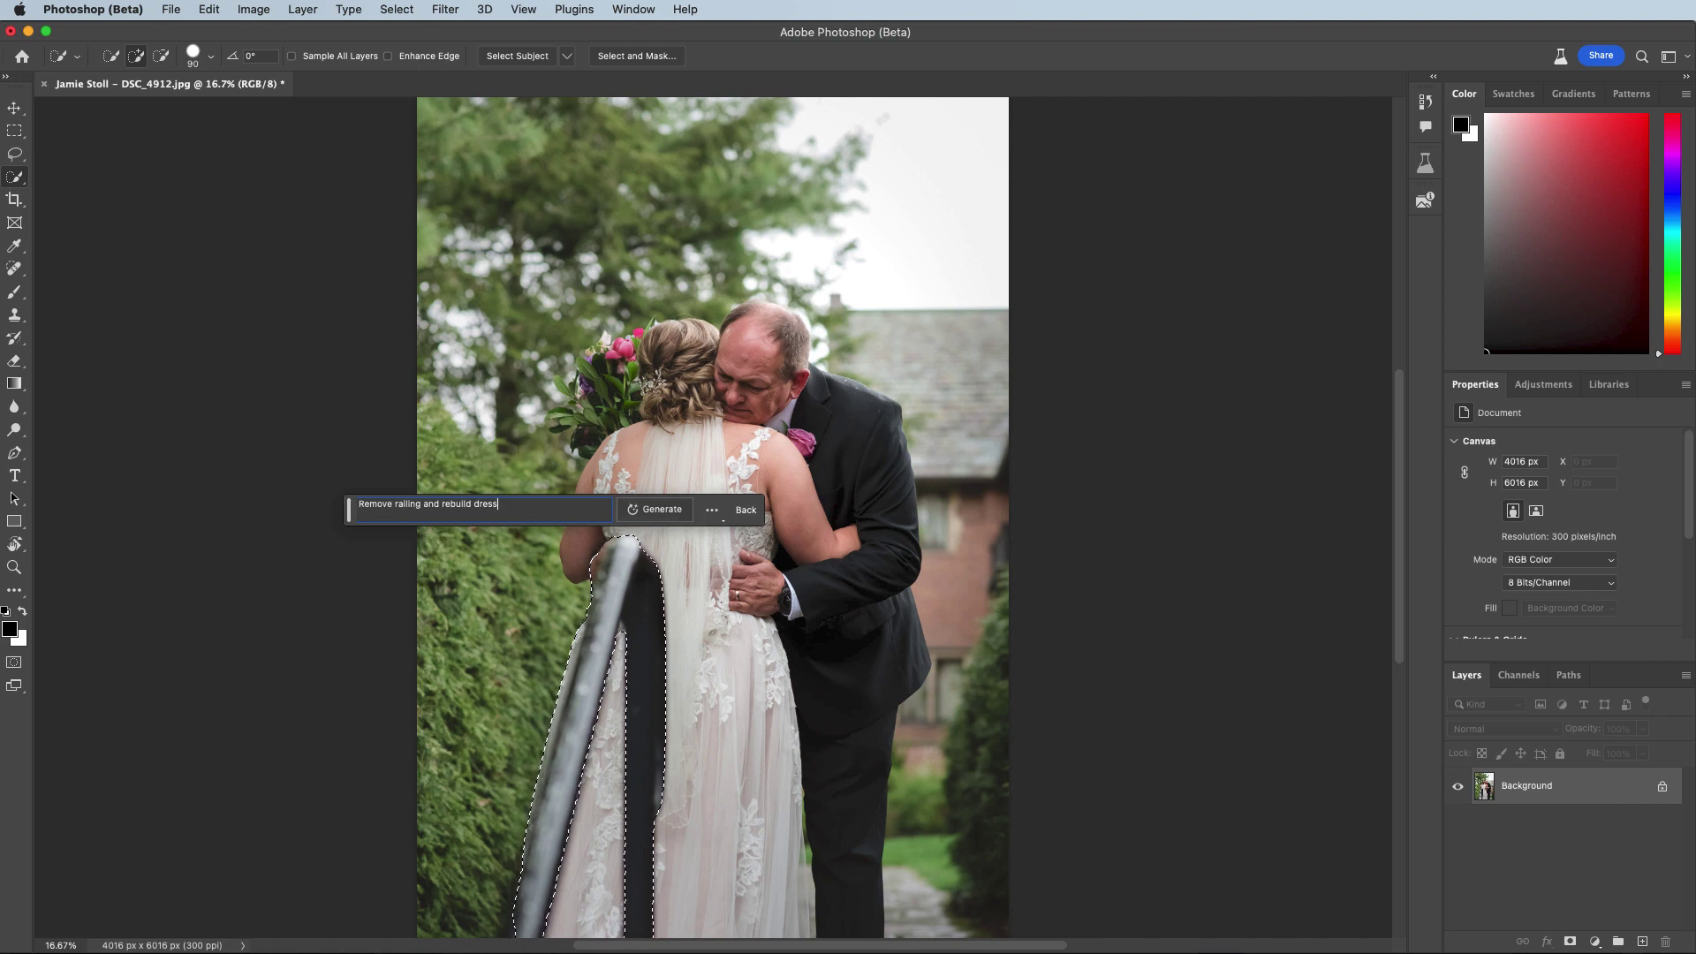
key(Return)
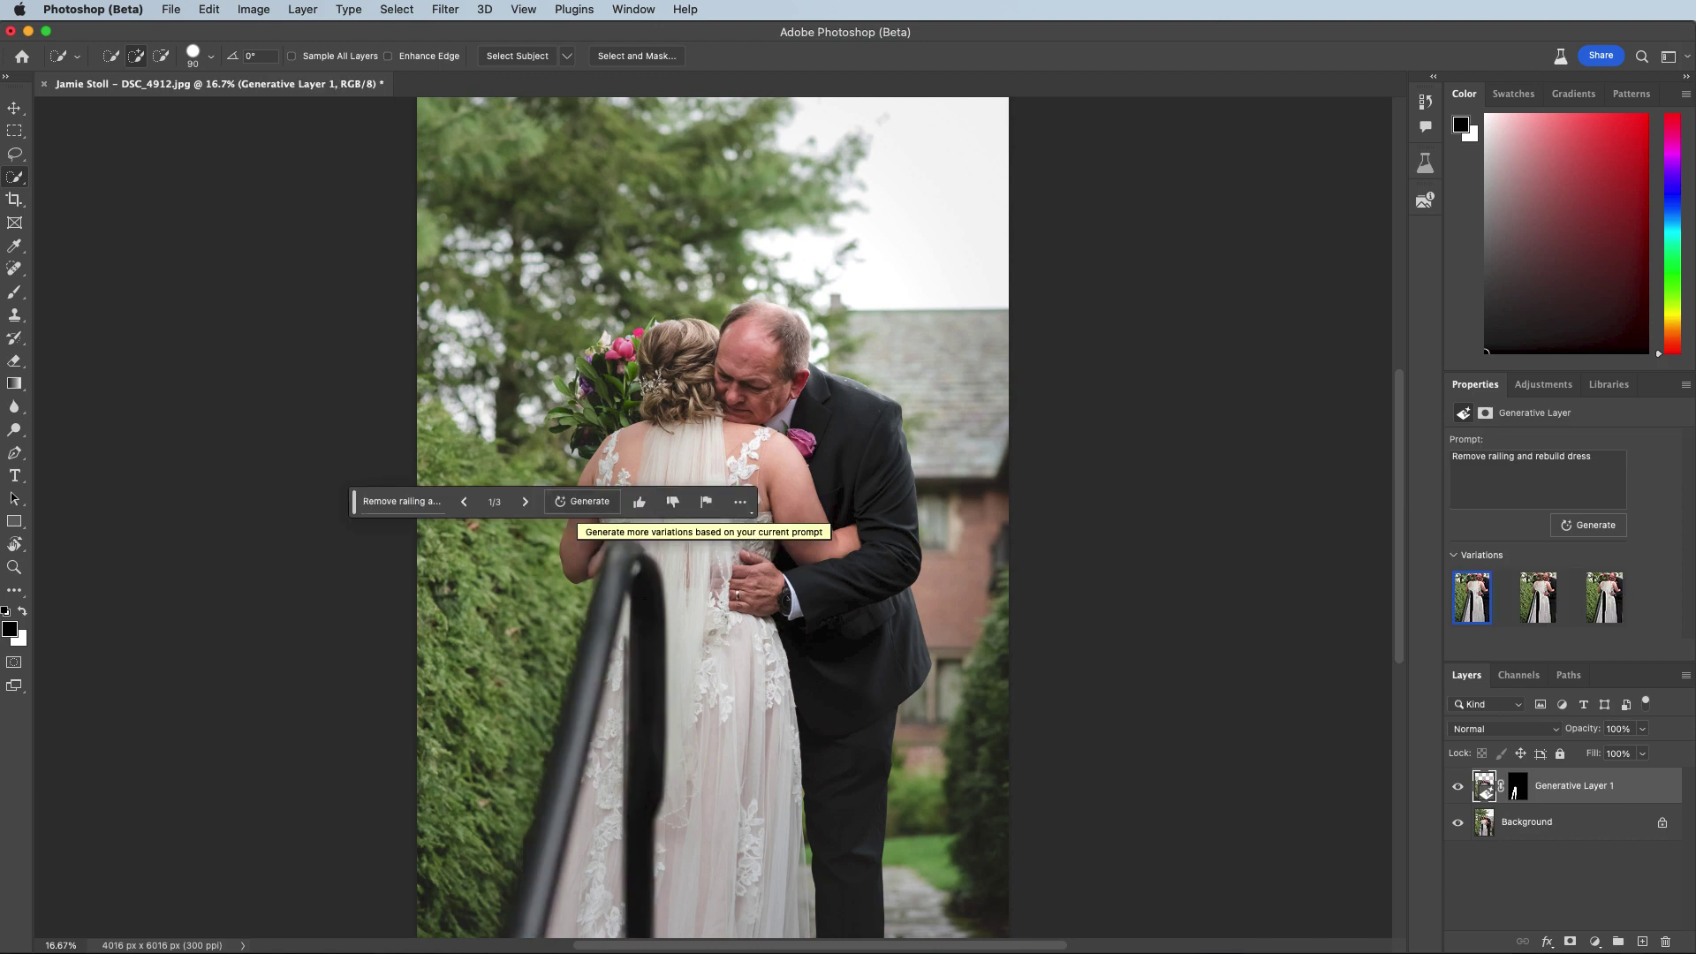
click(525, 502)
click(525, 501)
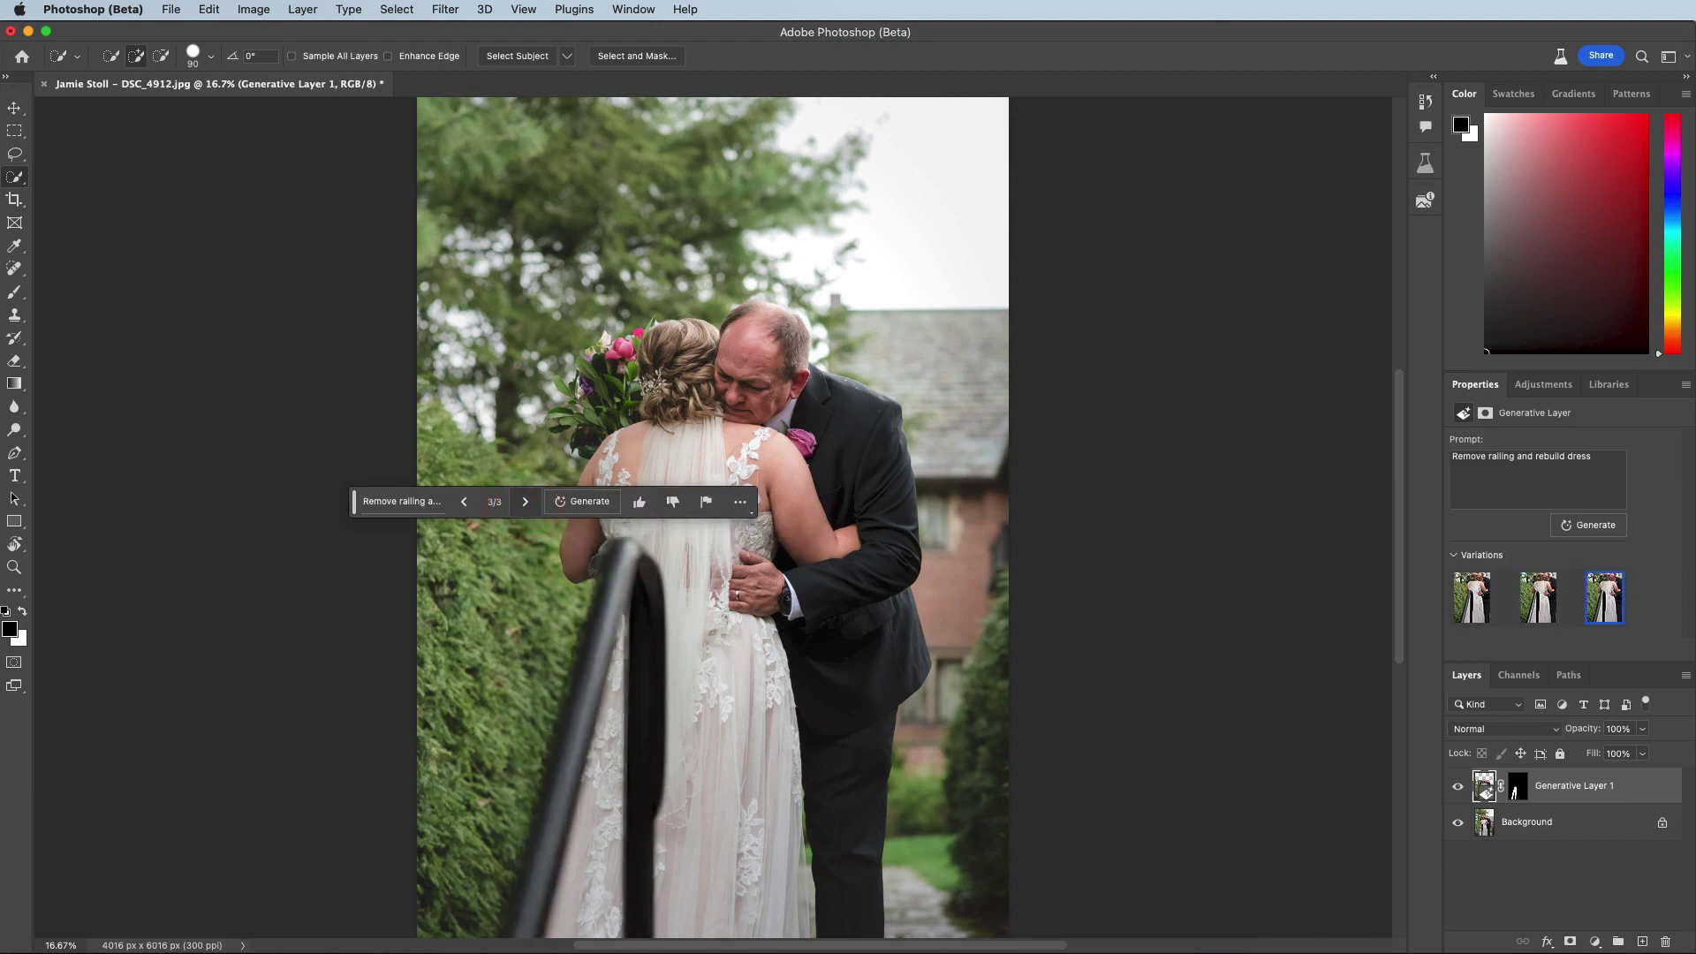
click(464, 502)
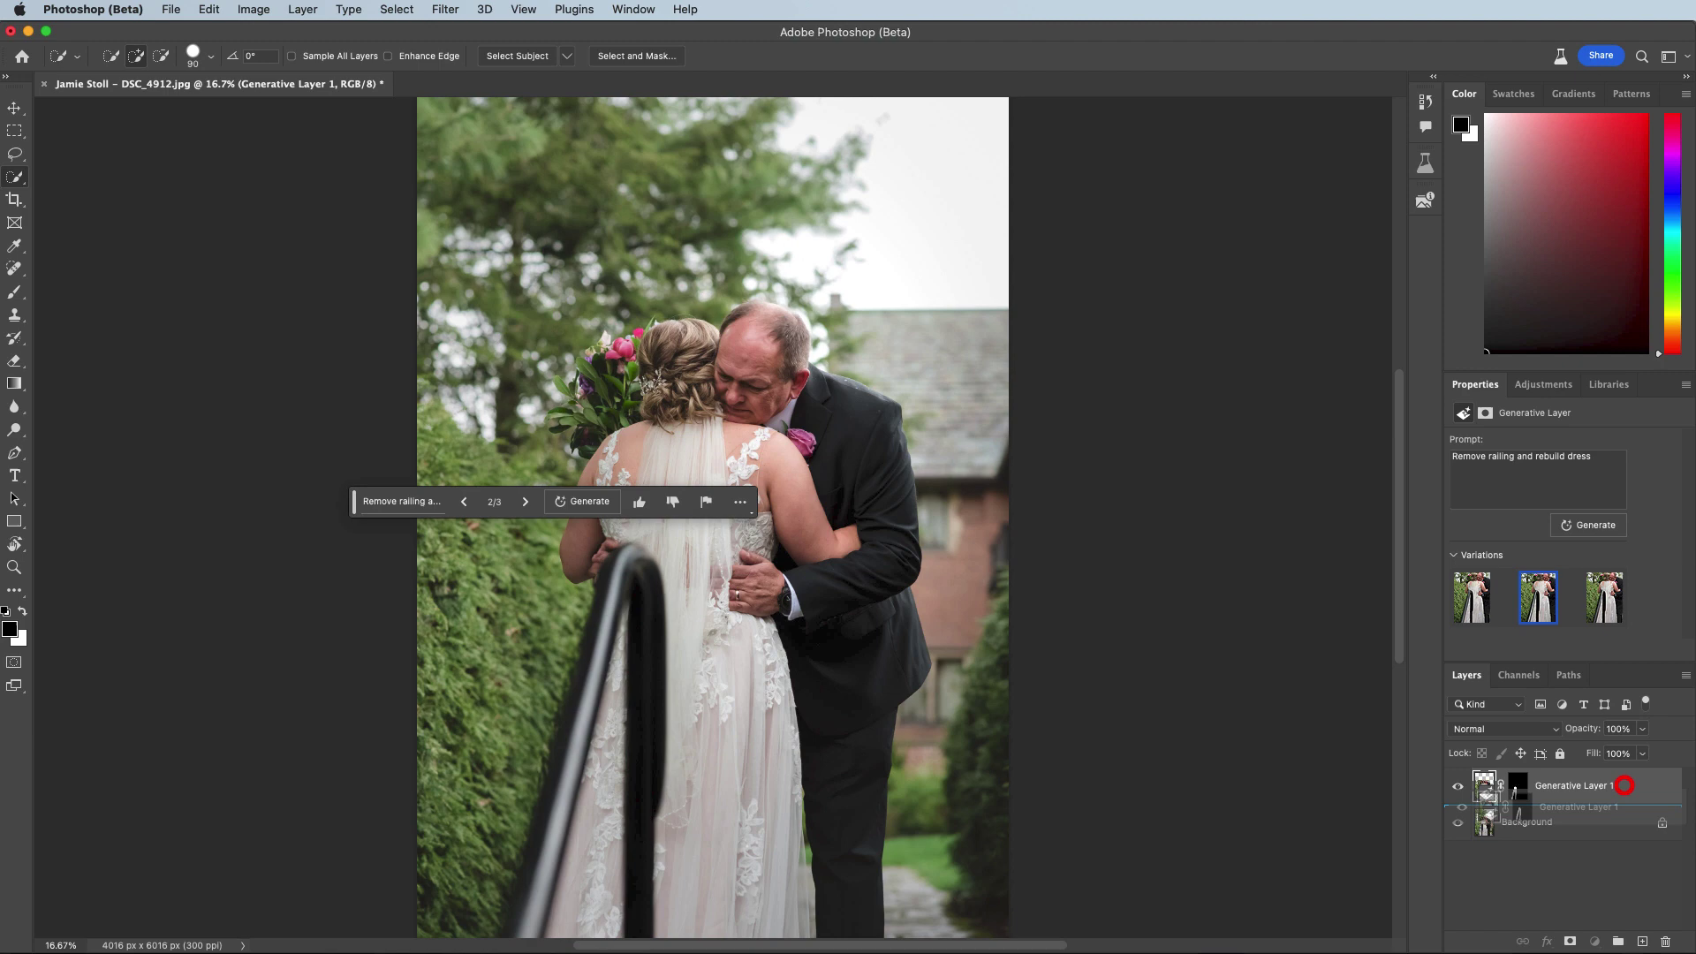
Delete the generative layer again and reselect the railing
drag(1624, 786, 1665, 942)
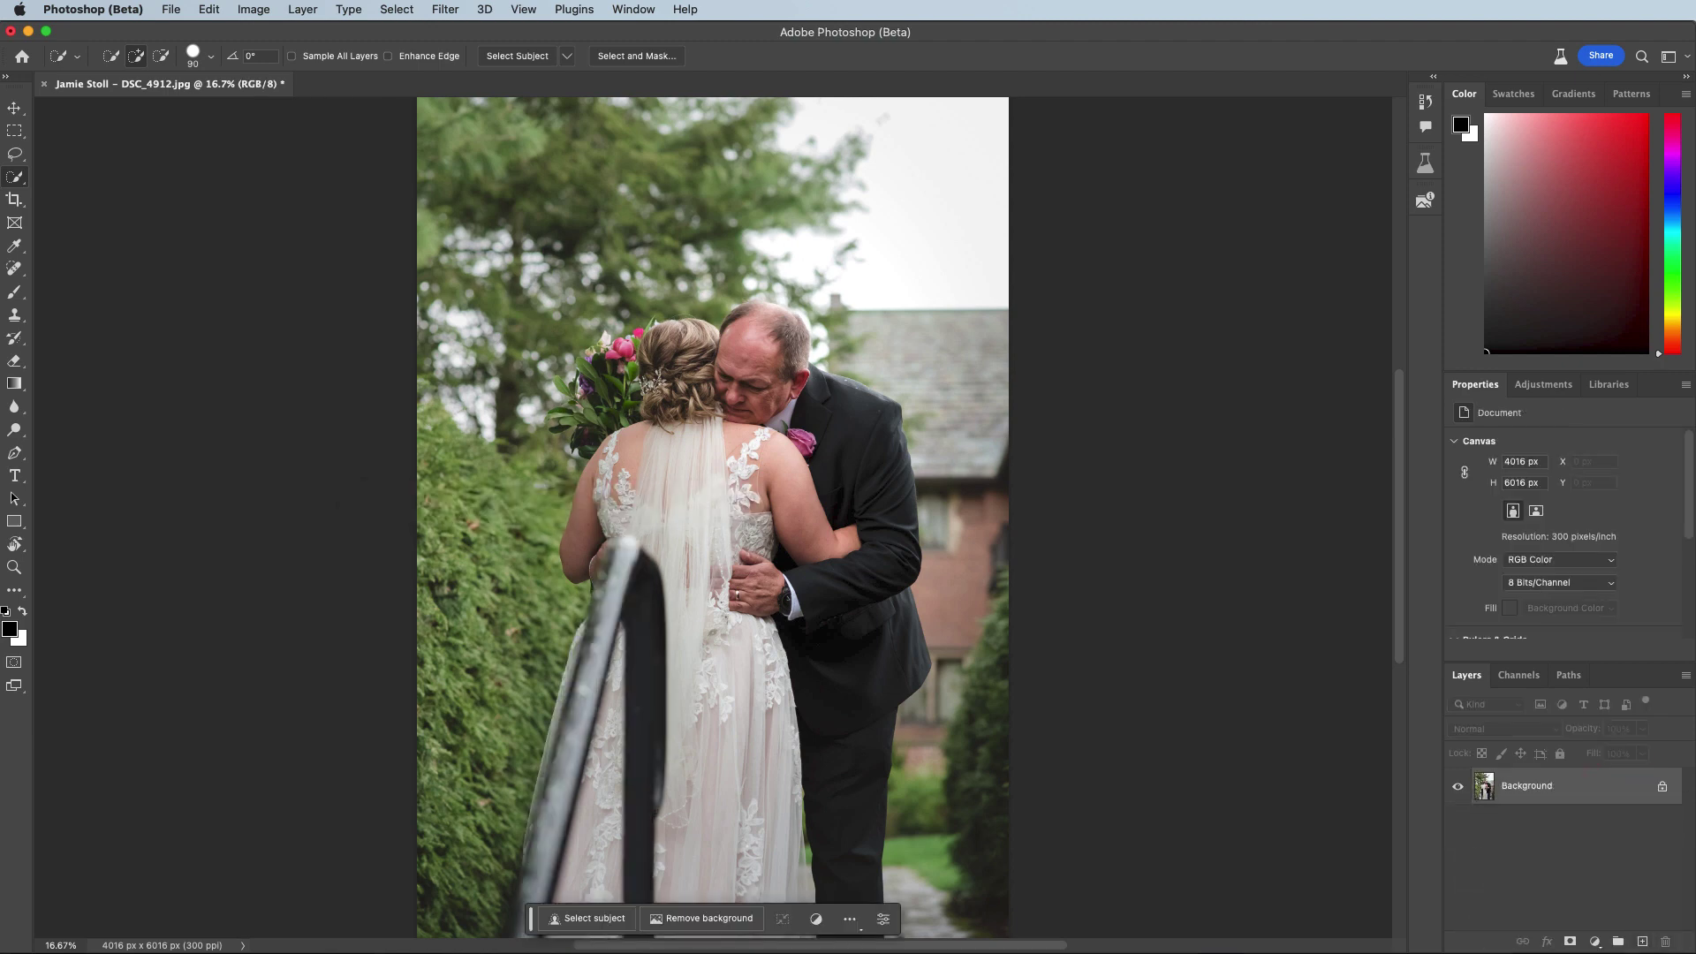
click(396, 9)
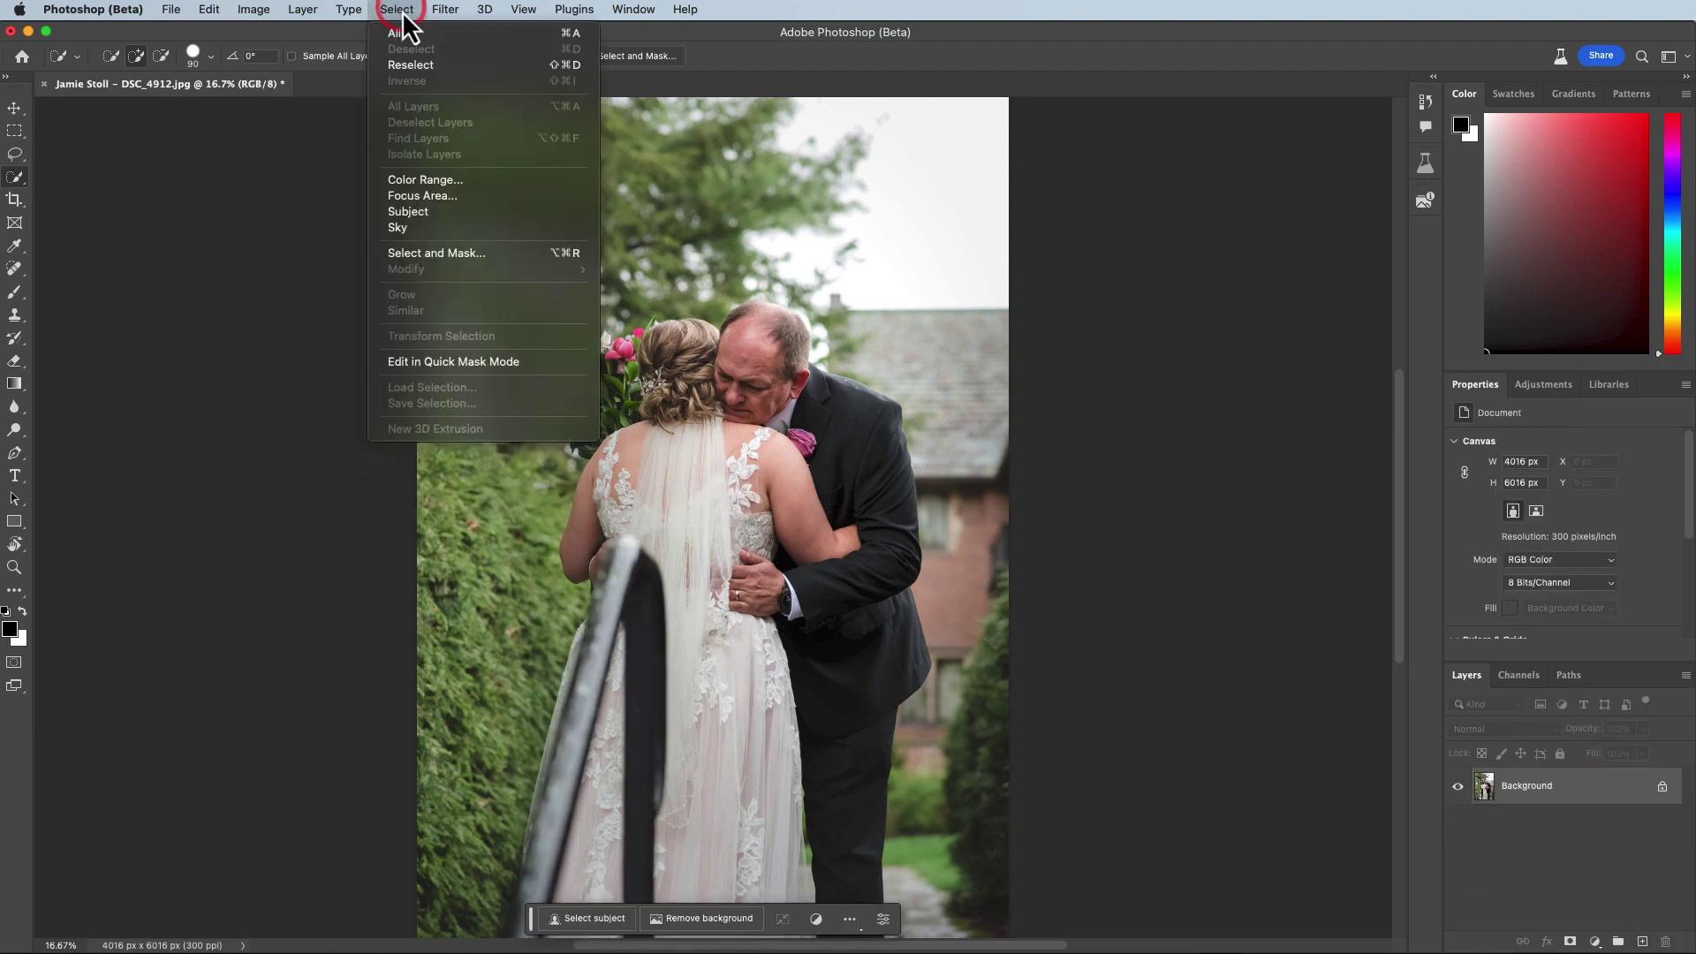
click(447, 67)
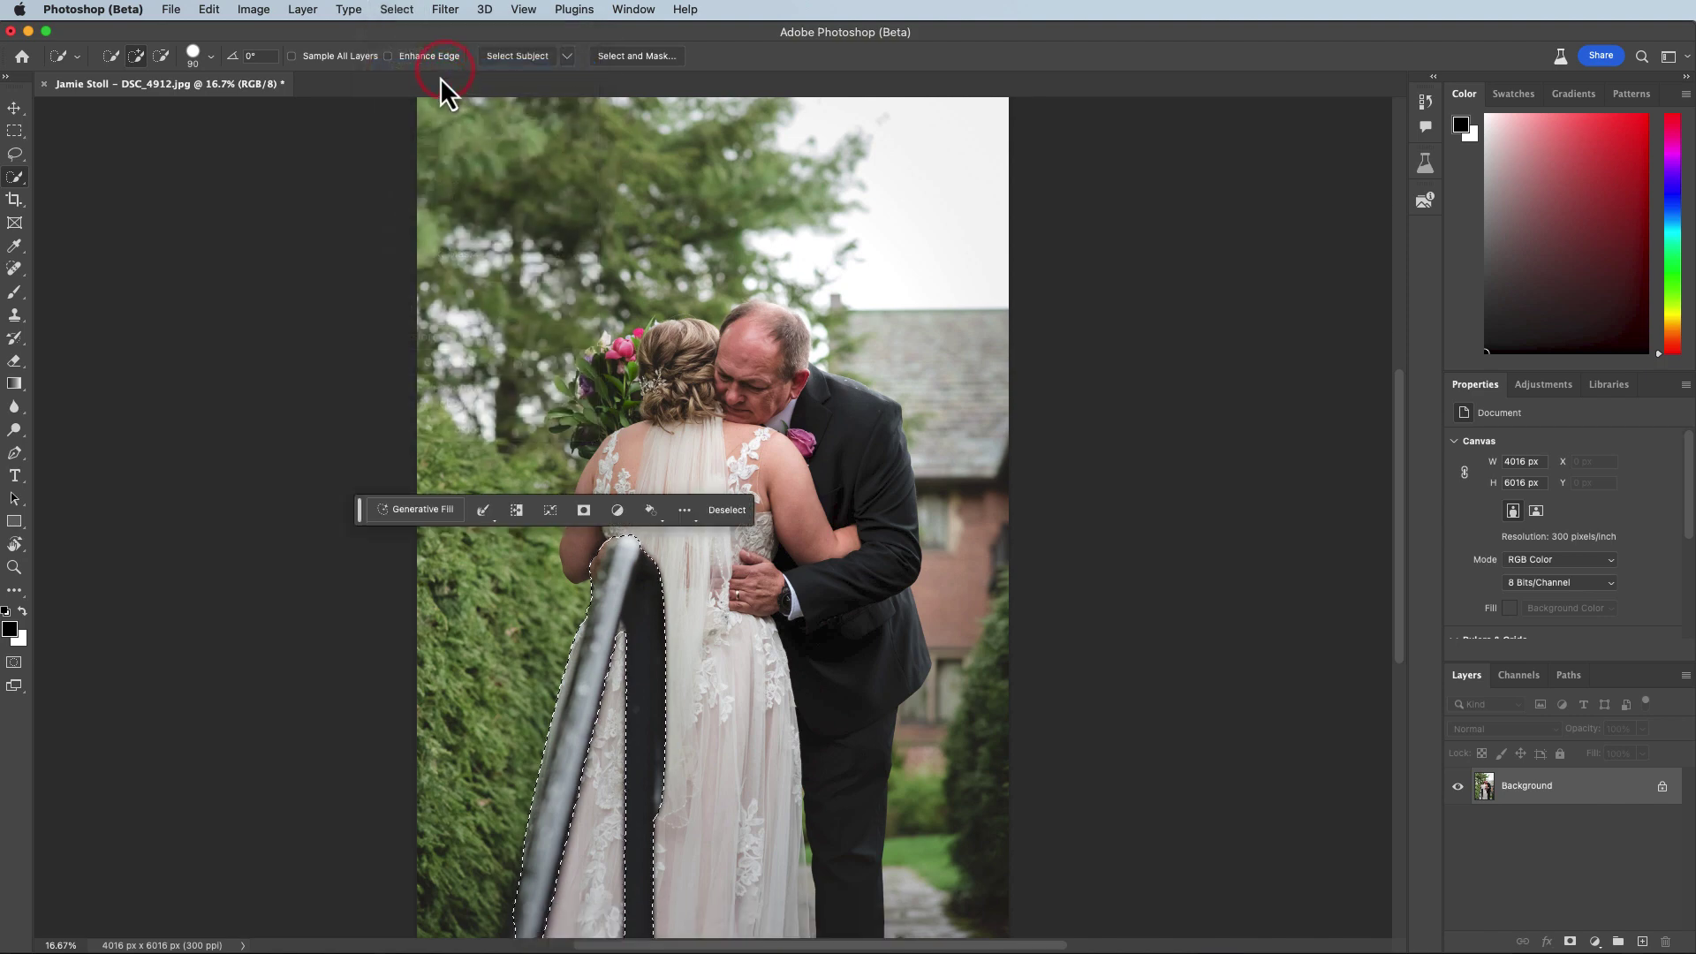
Apply Edit > Content-Aware Fill to the railing onto a new layer, then deselect
key(l)
click(210, 10)
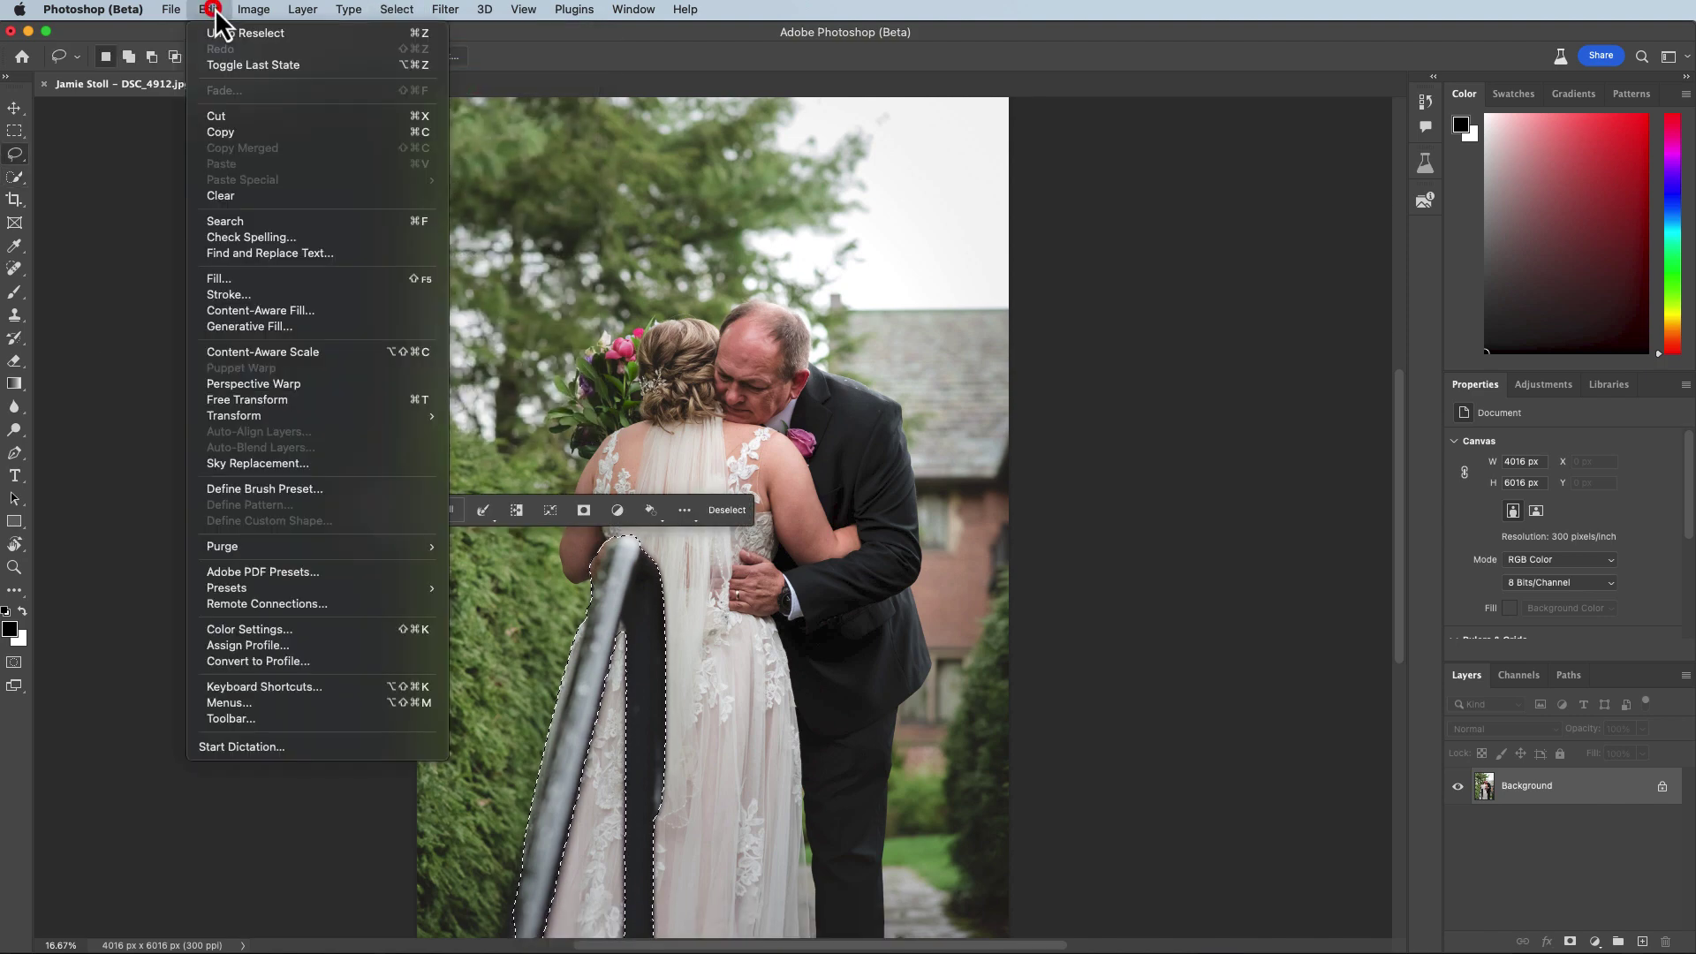
click(325, 313)
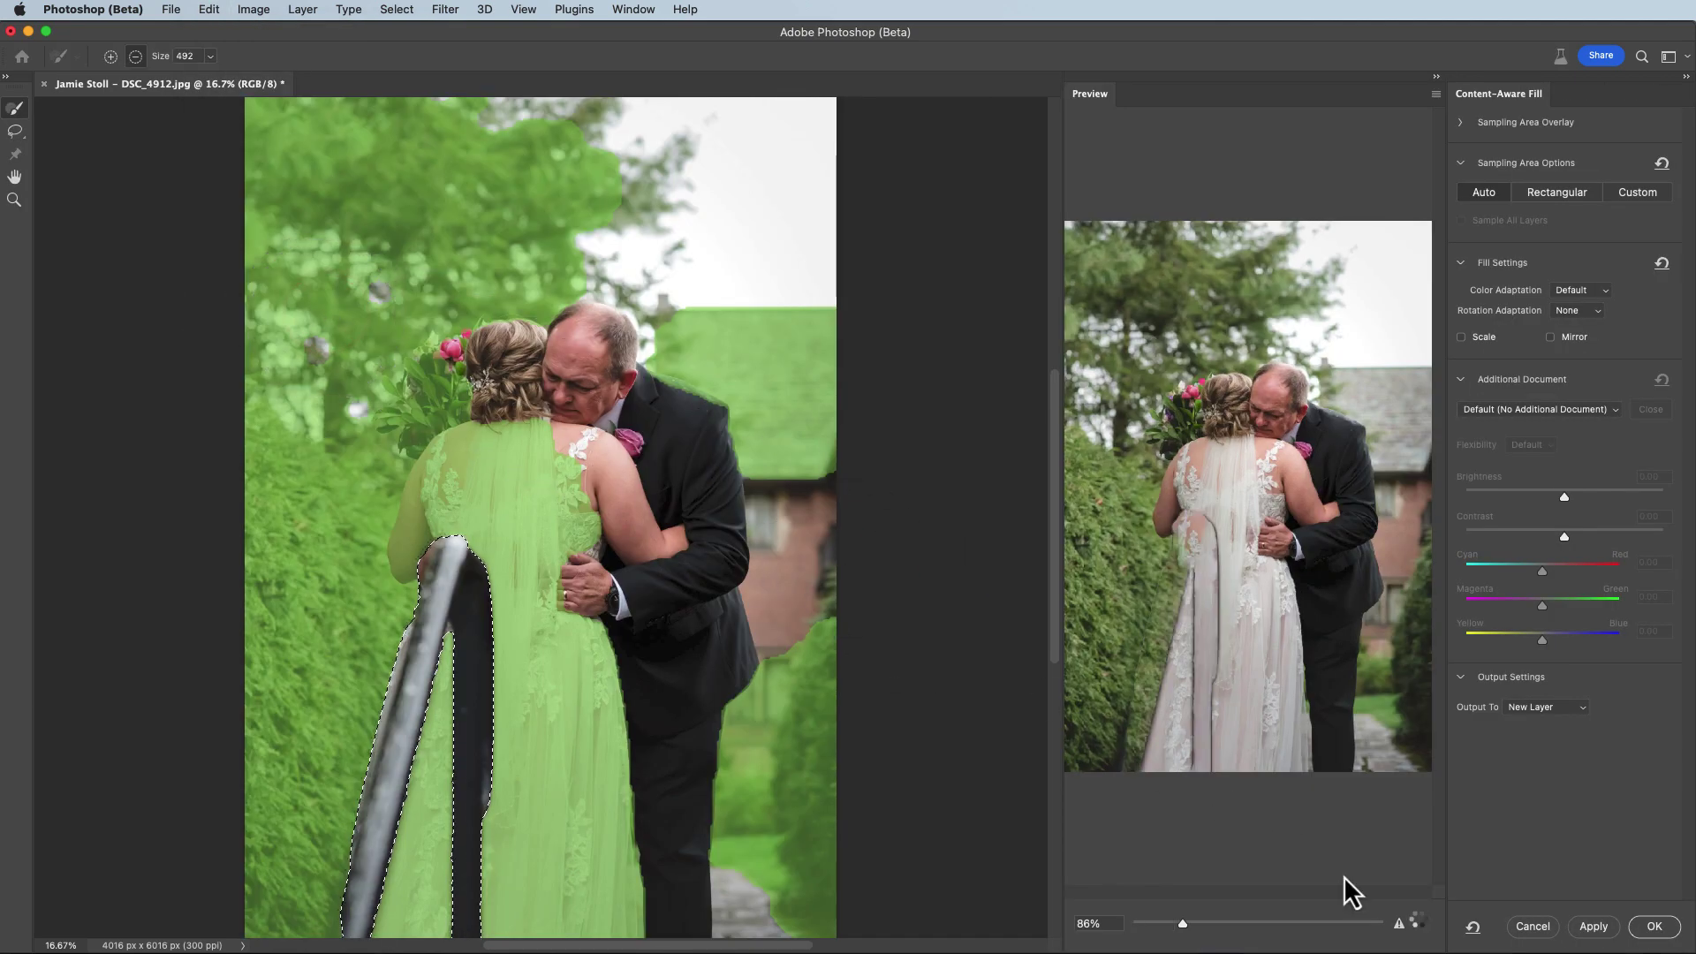
click(1644, 930)
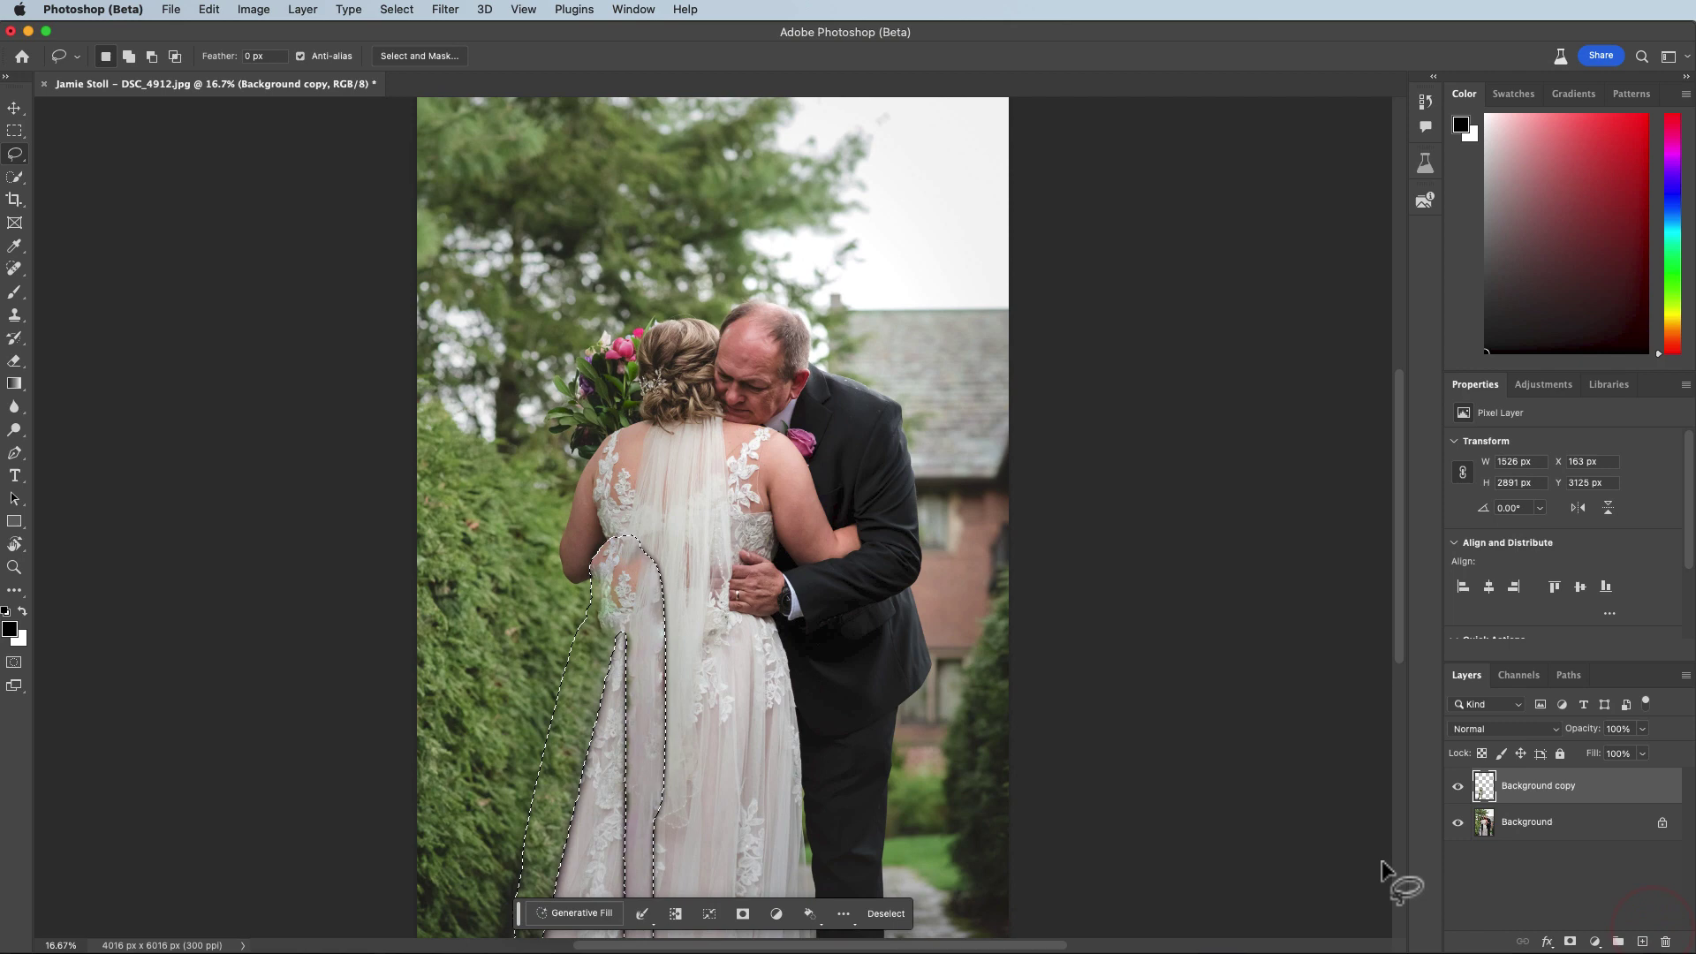
key(super+d)
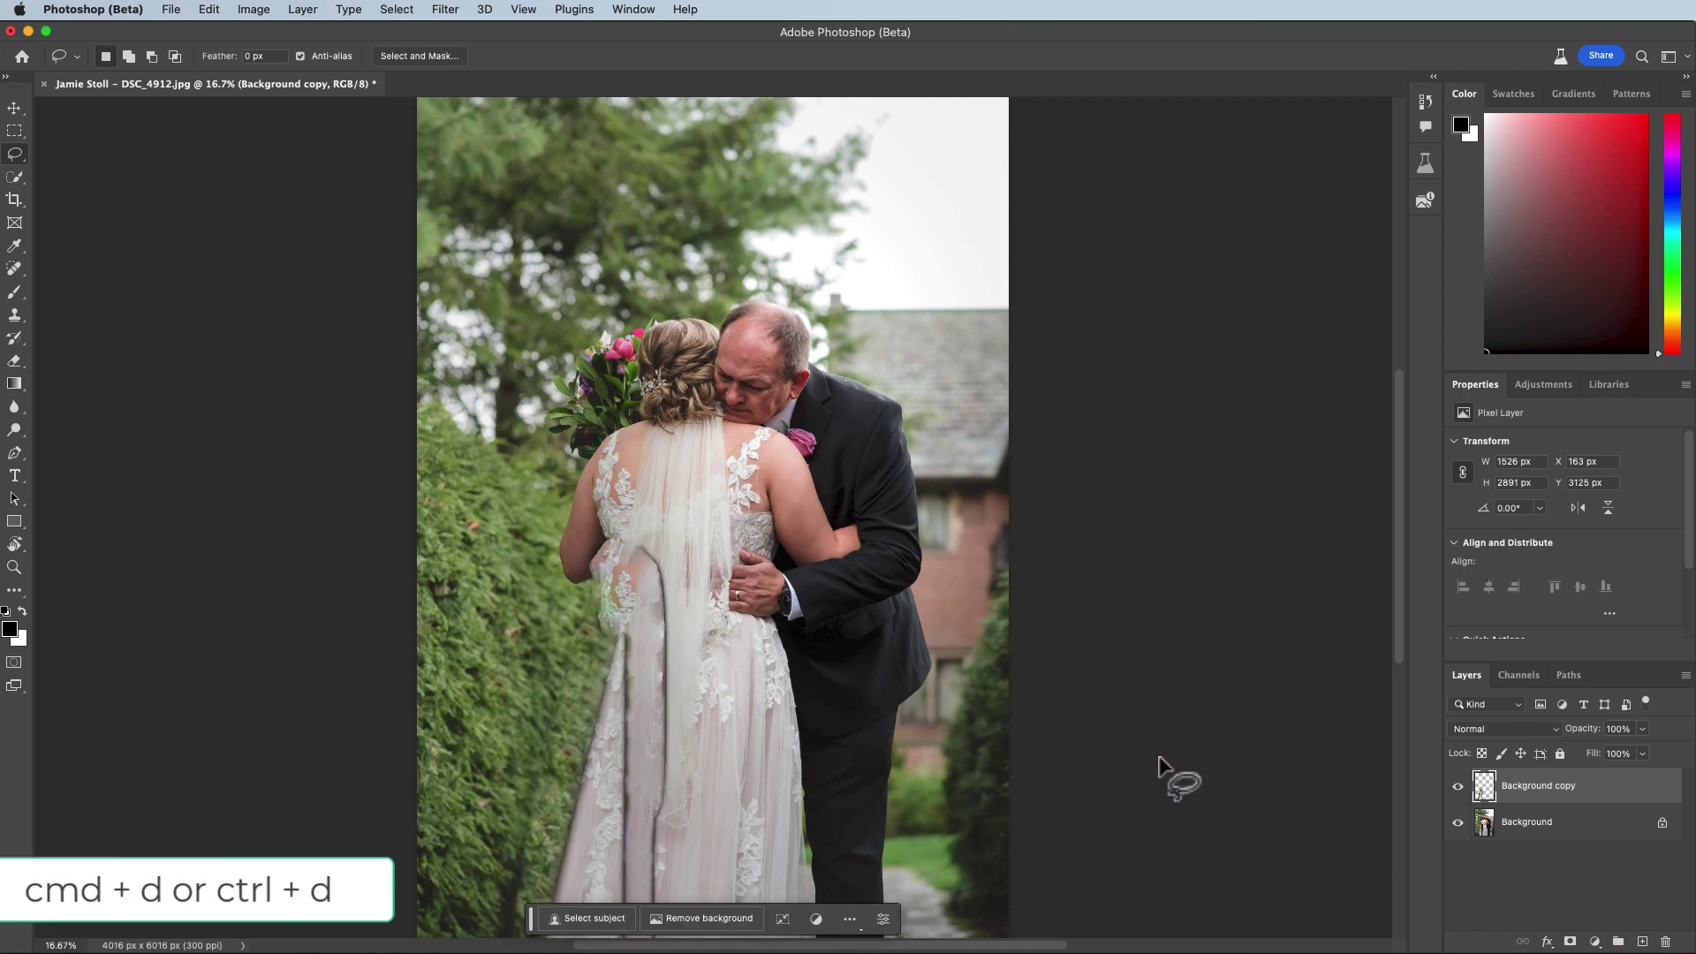
Toggle the Background copy fill layer off and on to compare, then delete it
click(1458, 786)
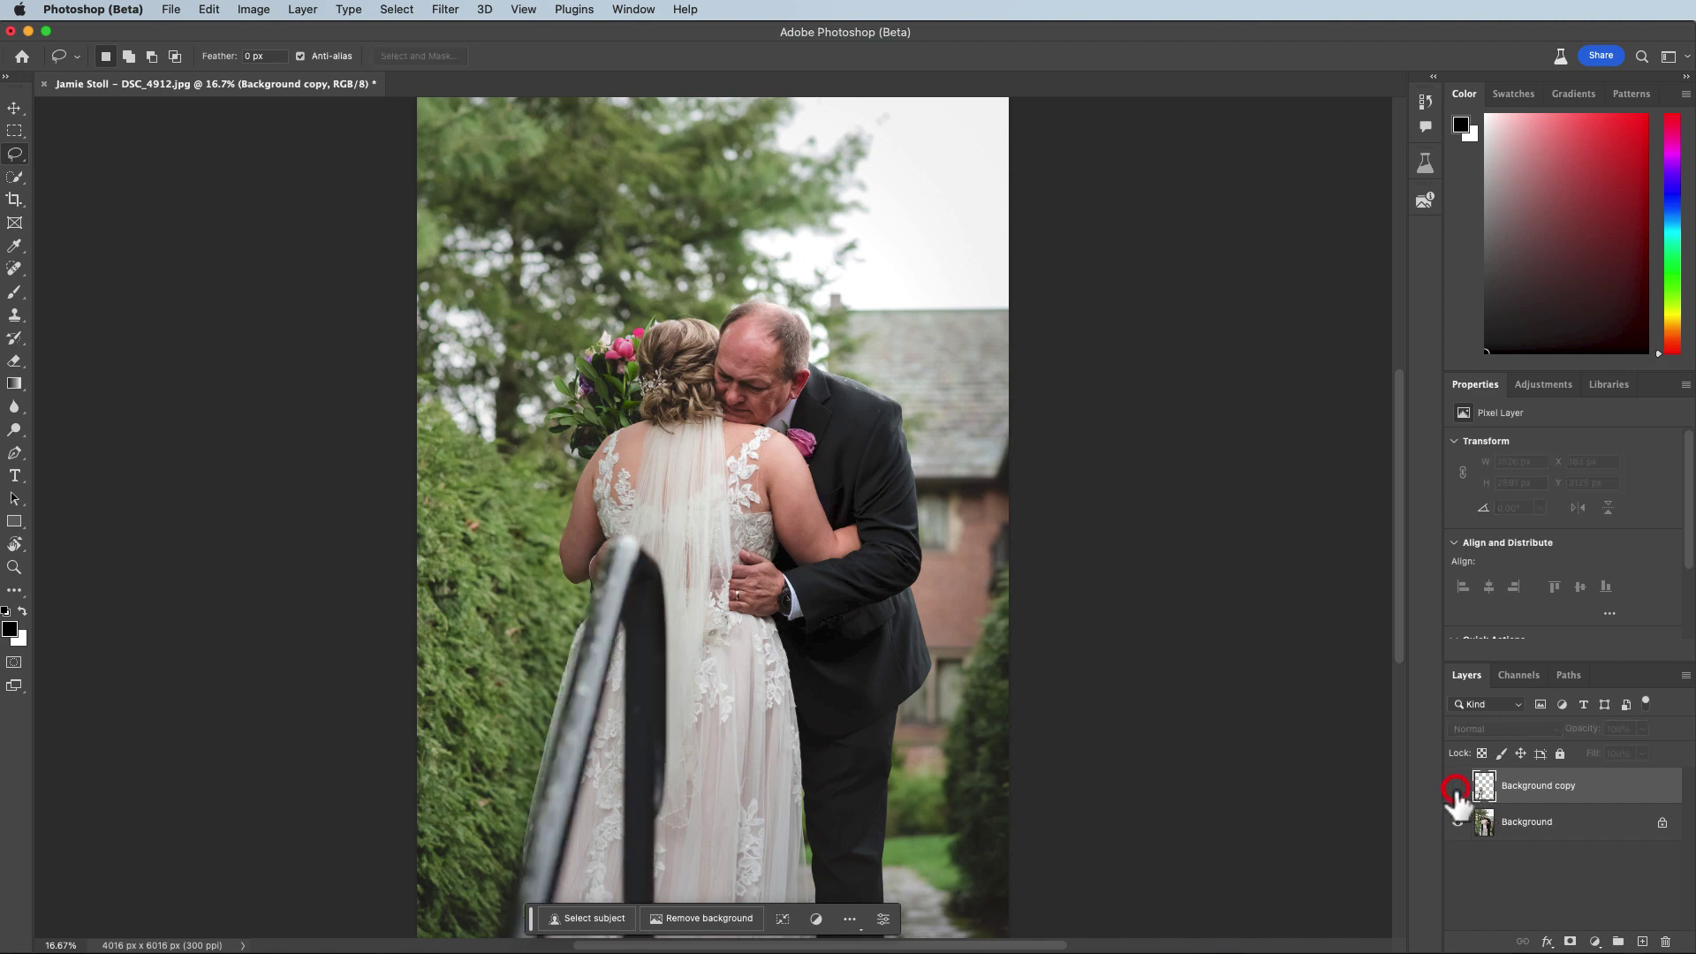
click(1457, 786)
drag(1606, 785, 1665, 942)
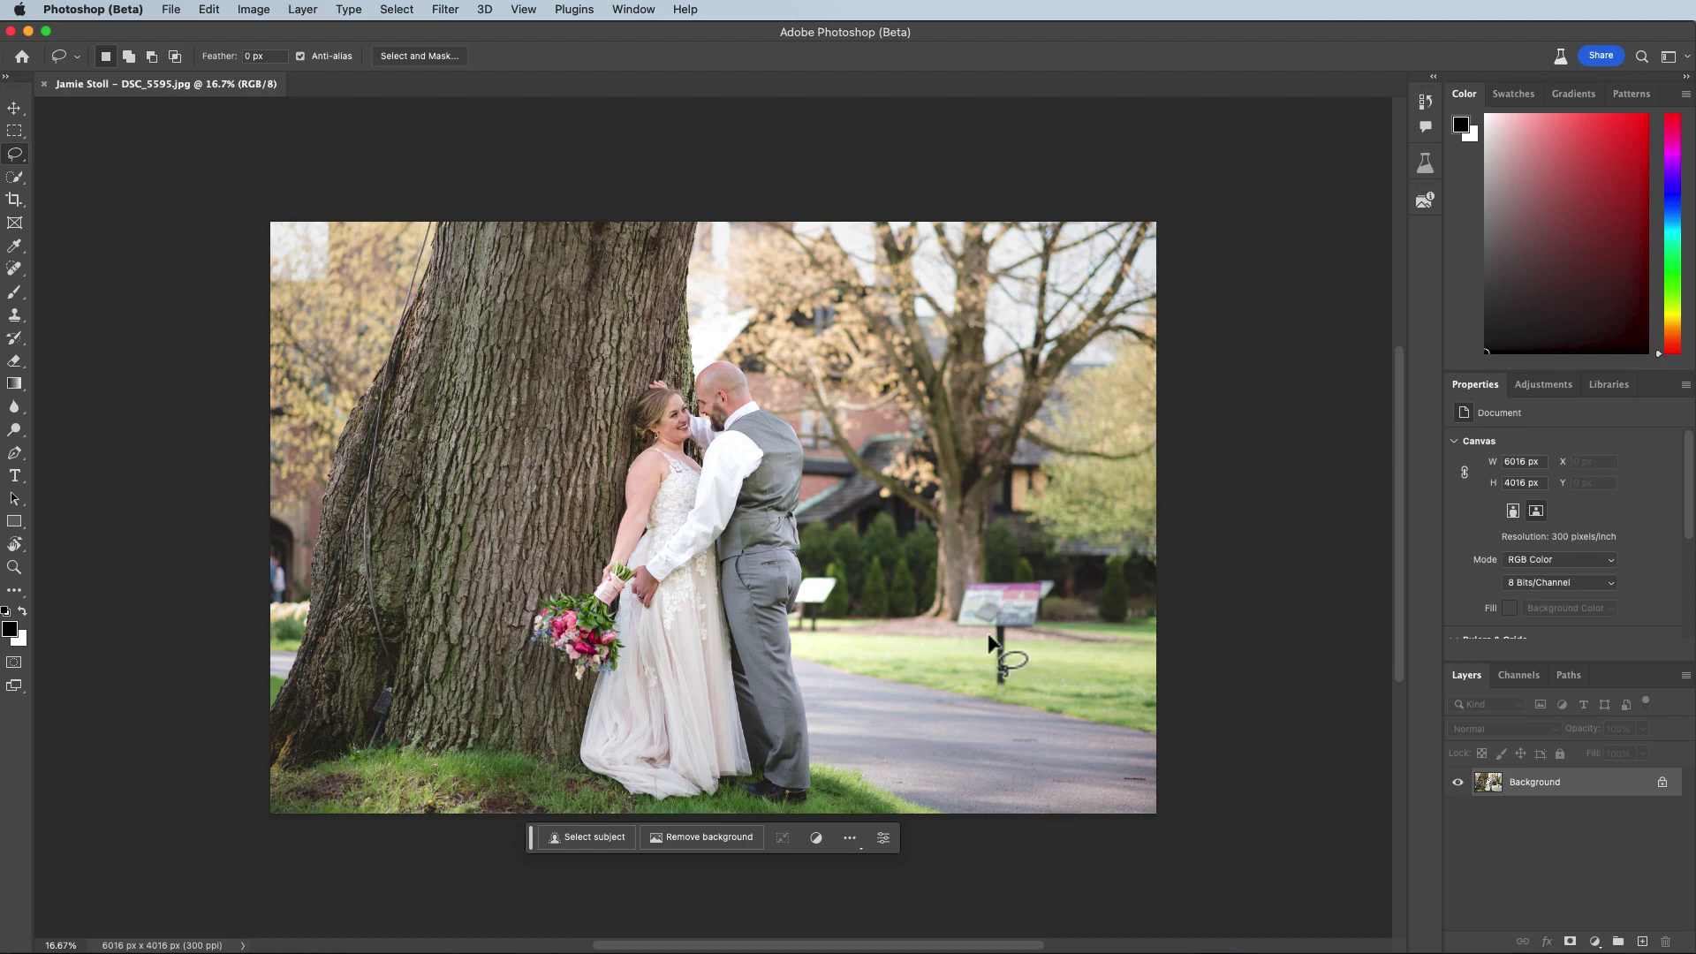
Zoom in, lasso the lawn sign and its post, and run a prompt-less Generative Fill
key(super+equal)
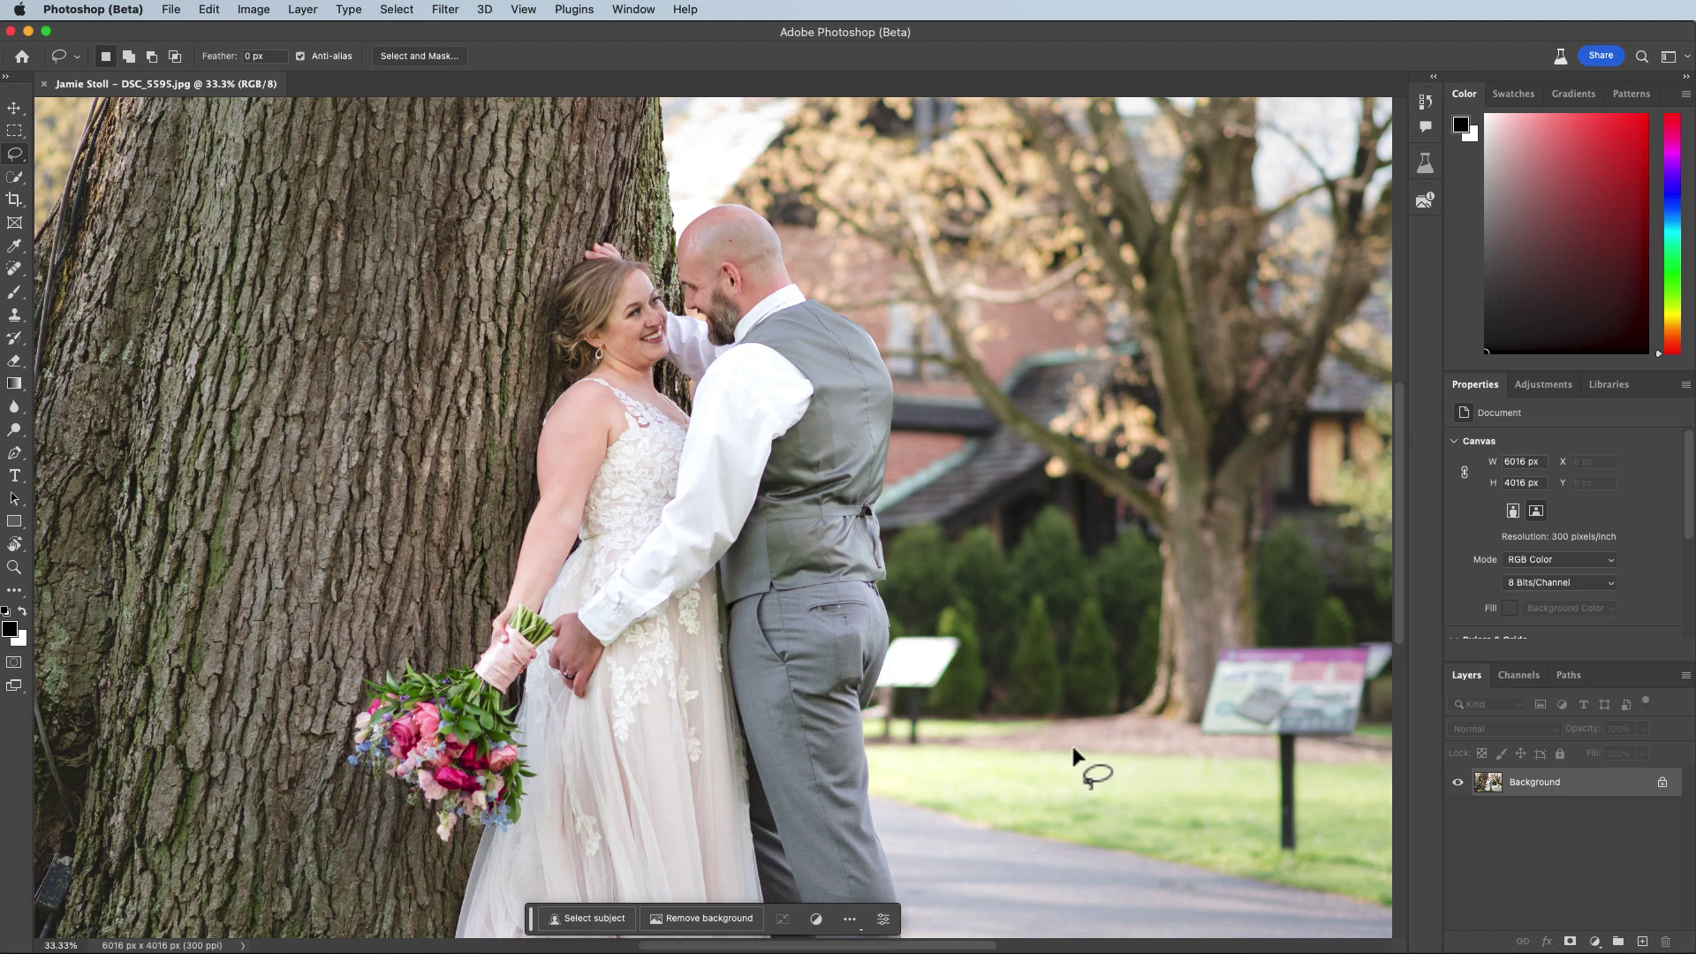
scroll(1052, 694, right, 5)
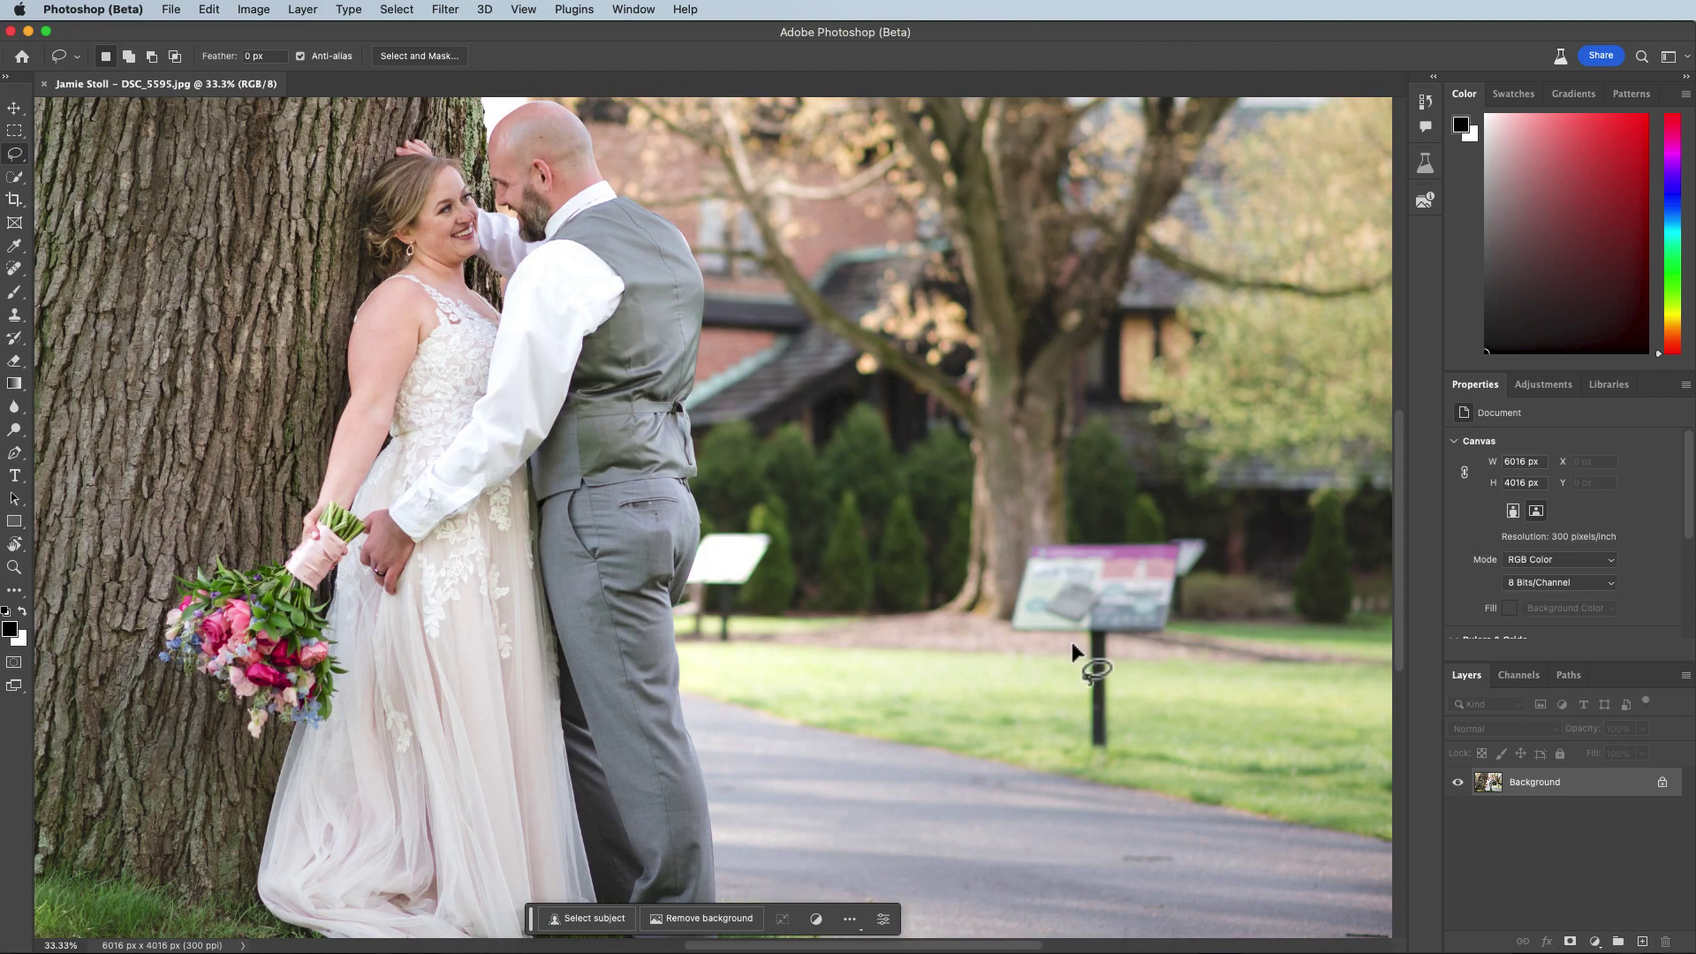
mouse_move(1069, 698)
mouse_down()
mouse_move(1071, 756)
mouse_move(1103, 774)
mouse_move(1134, 757)
mouse_move(1131, 642)
mouse_move(1177, 642)
mouse_move(1184, 591)
mouse_move(1223, 549)
mouse_move(1213, 531)
mouse_move(1030, 541)
mouse_move(1004, 554)
mouse_move(990, 632)
mouse_up()
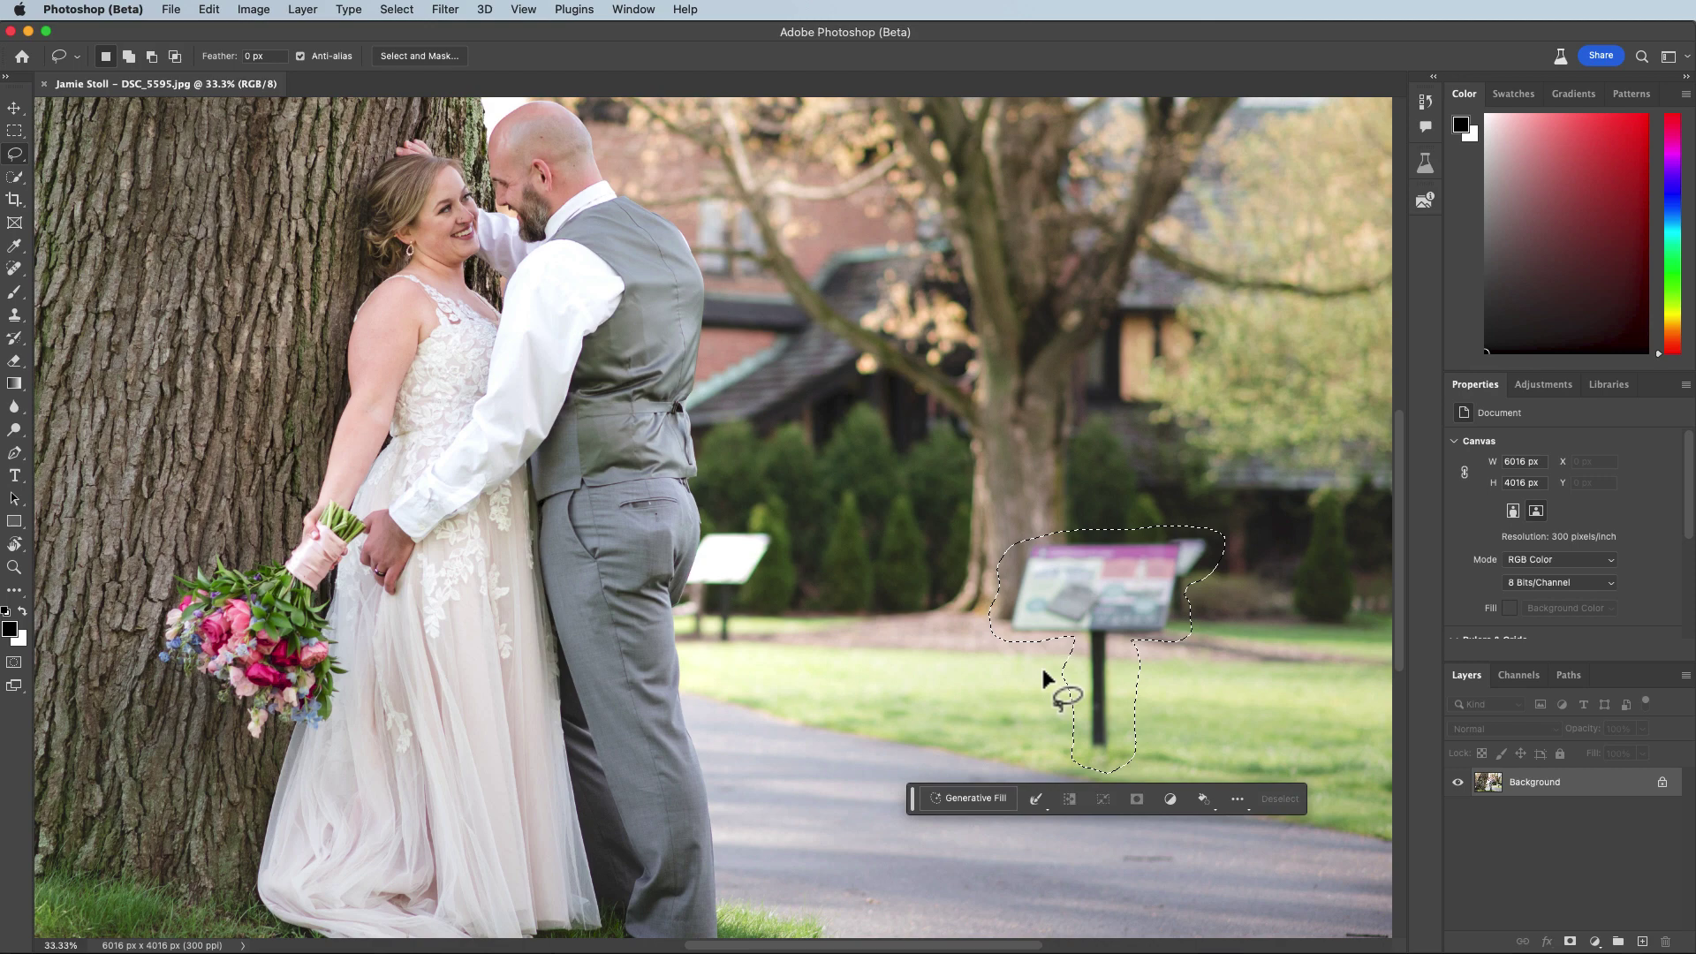
click(976, 799)
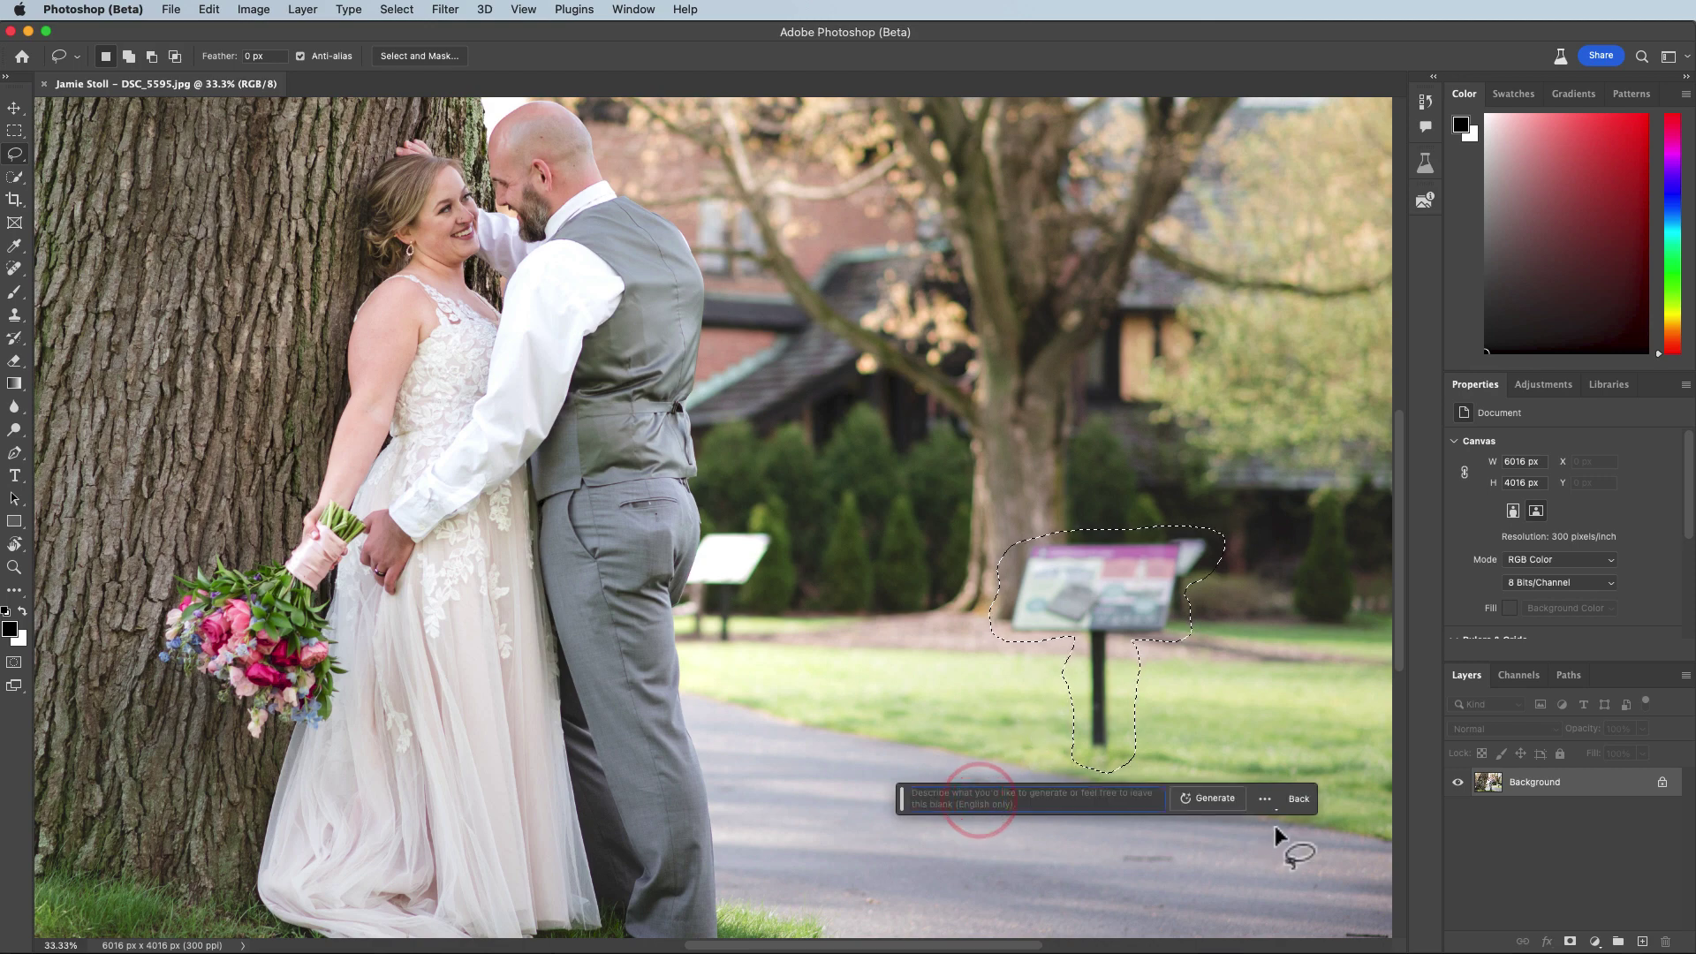
click(1217, 803)
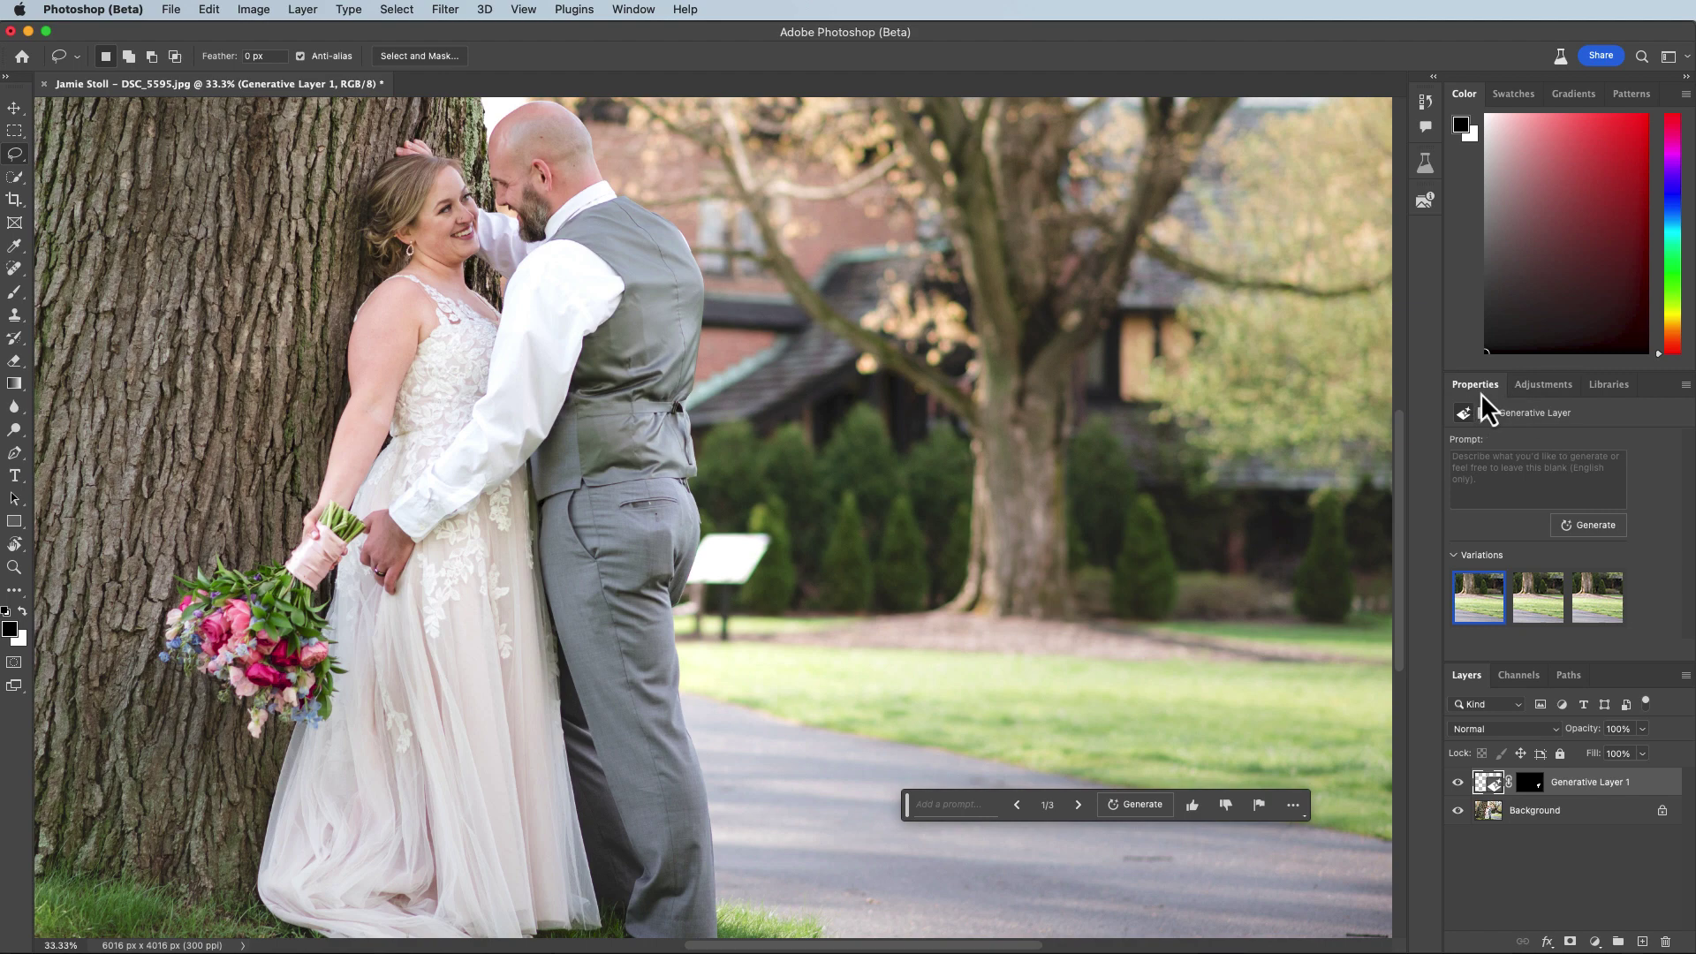
Cycle through the sign-fill variations and settle on variation 2 of 3
click(1535, 602)
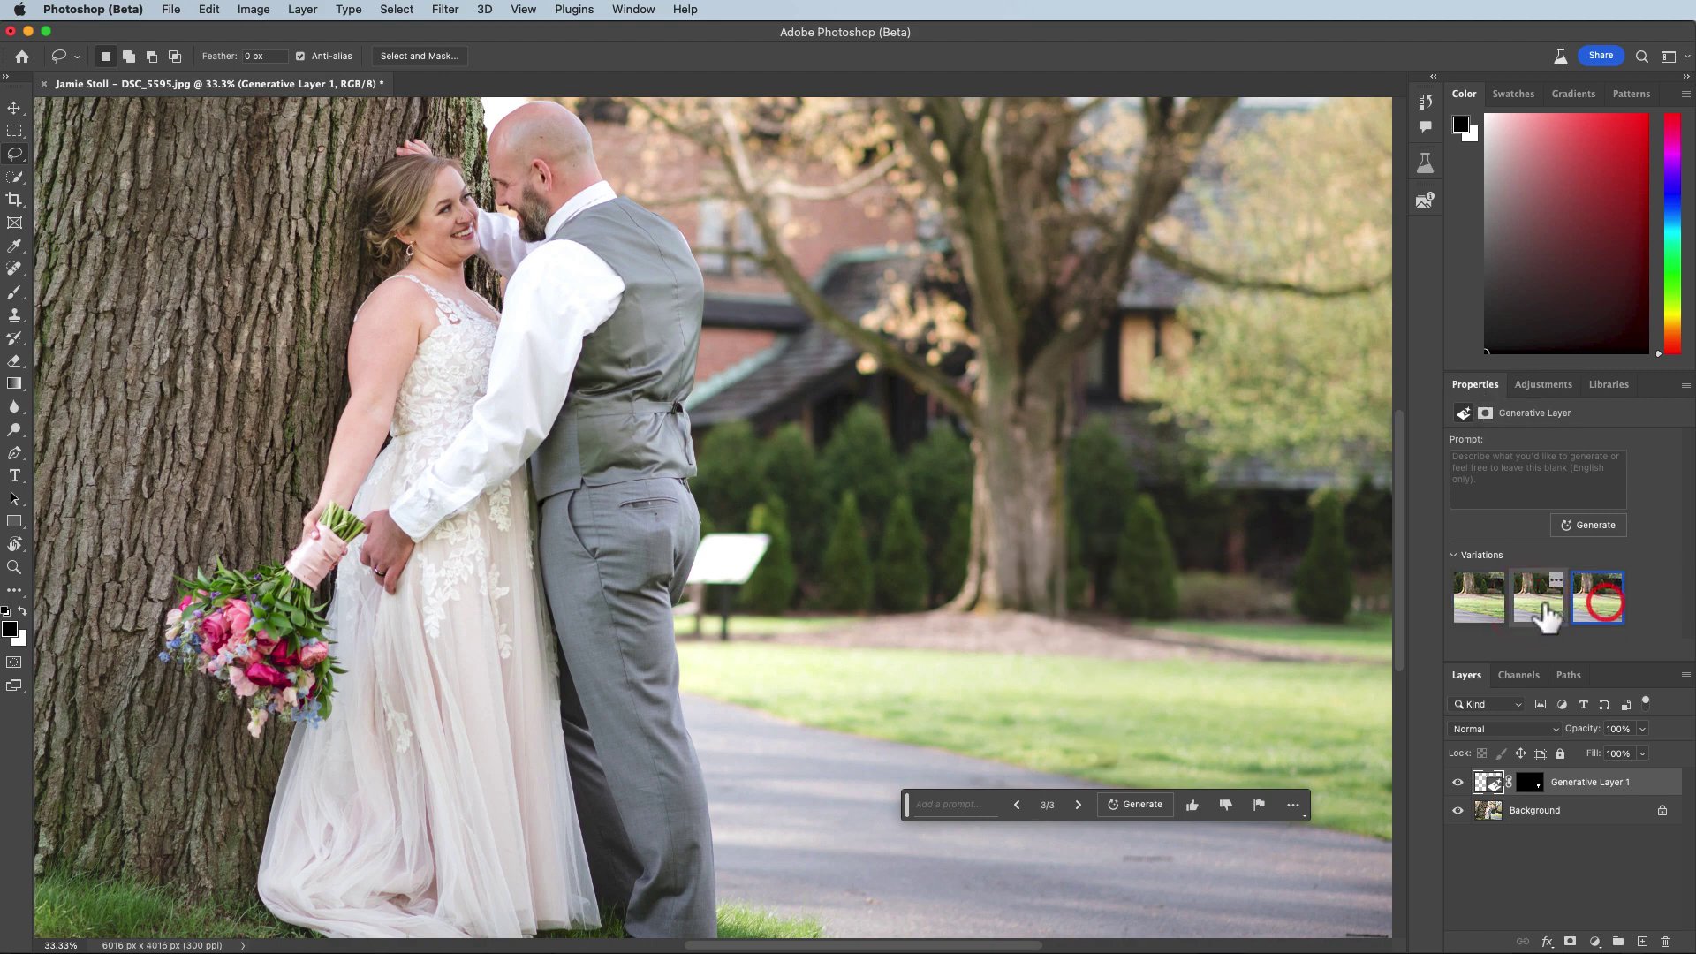
click(1476, 601)
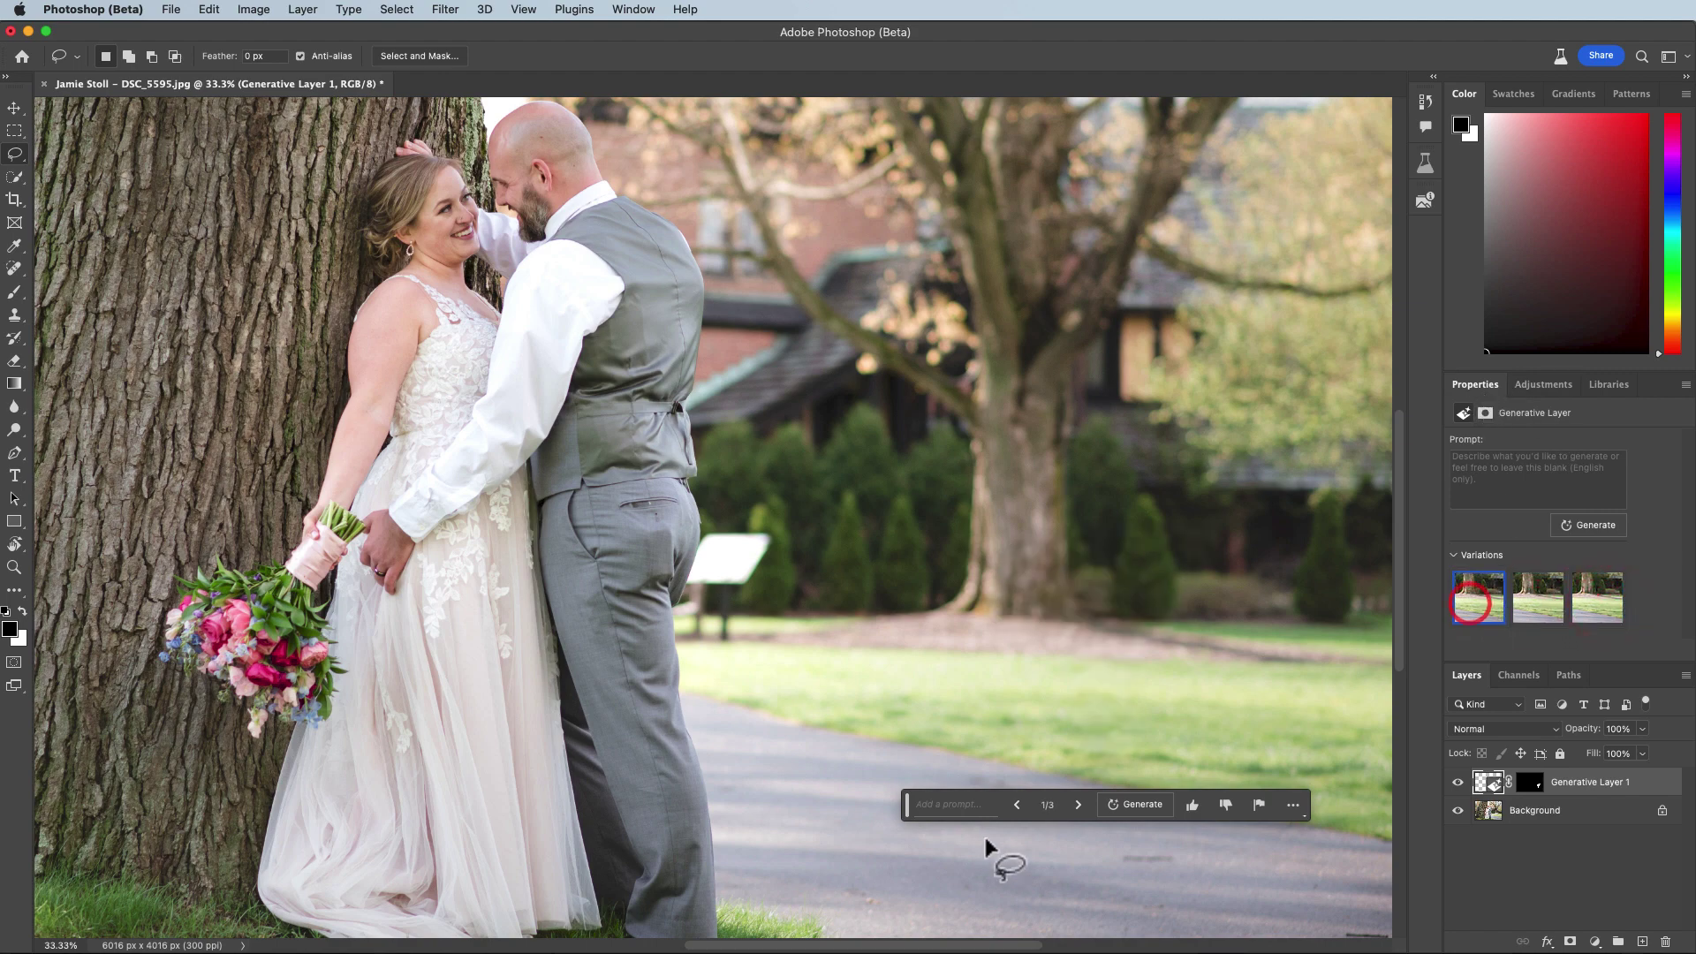
click(1079, 805)
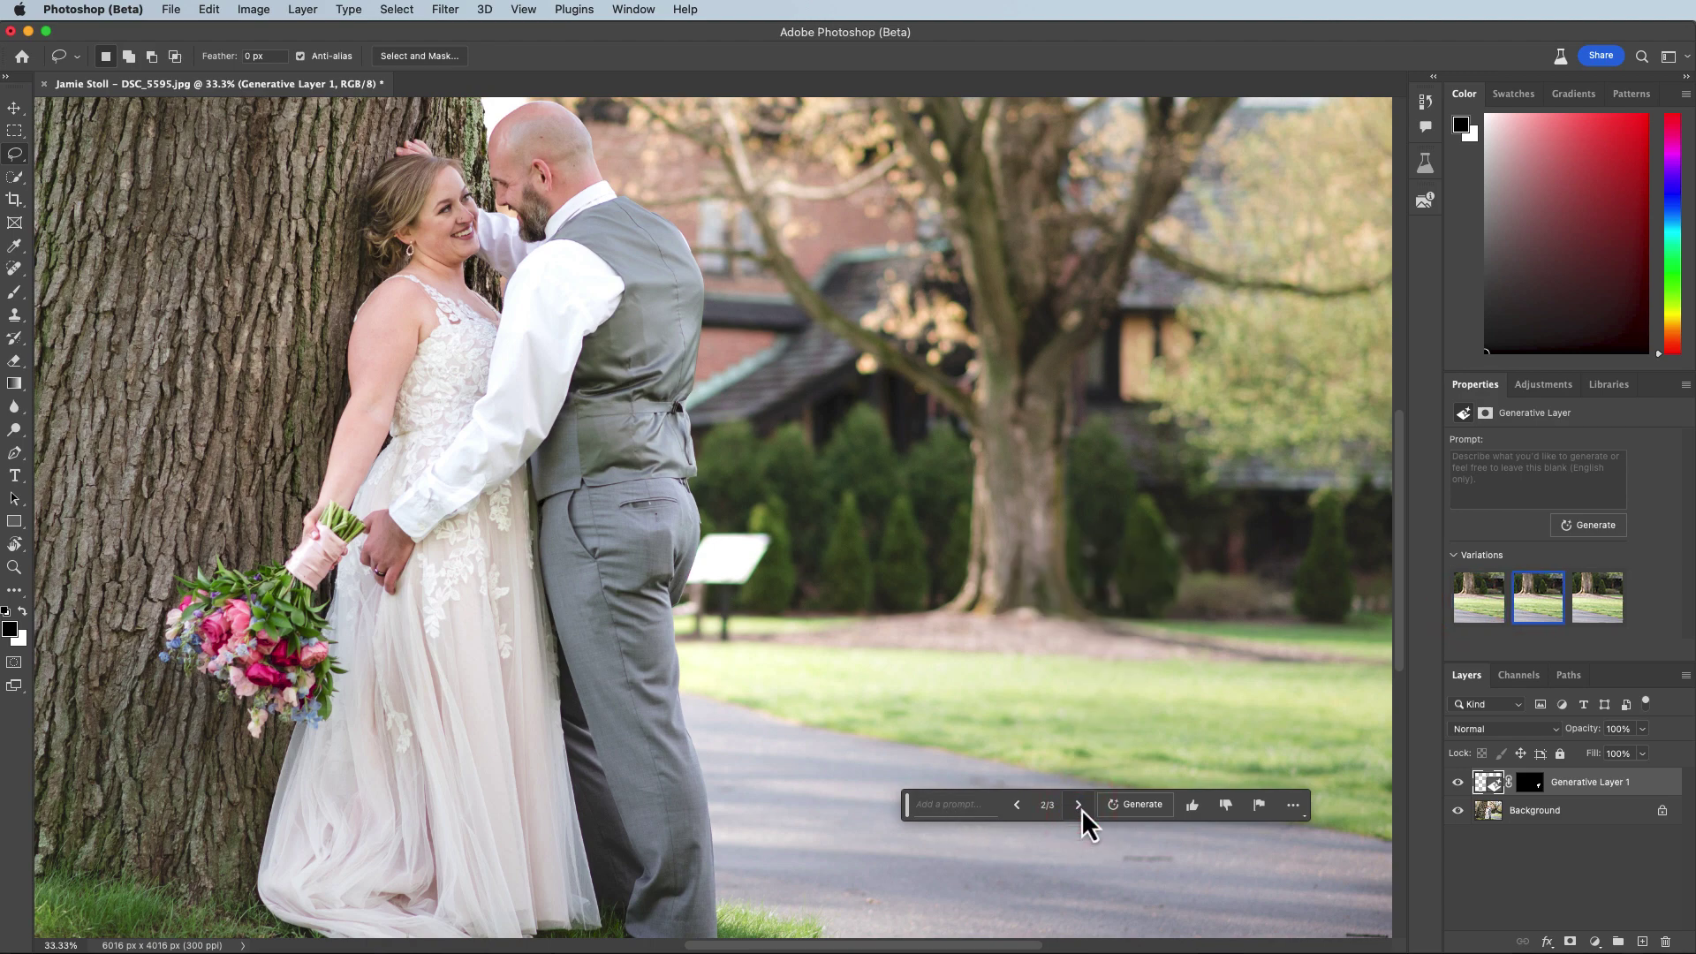
click(1079, 806)
click(1075, 806)
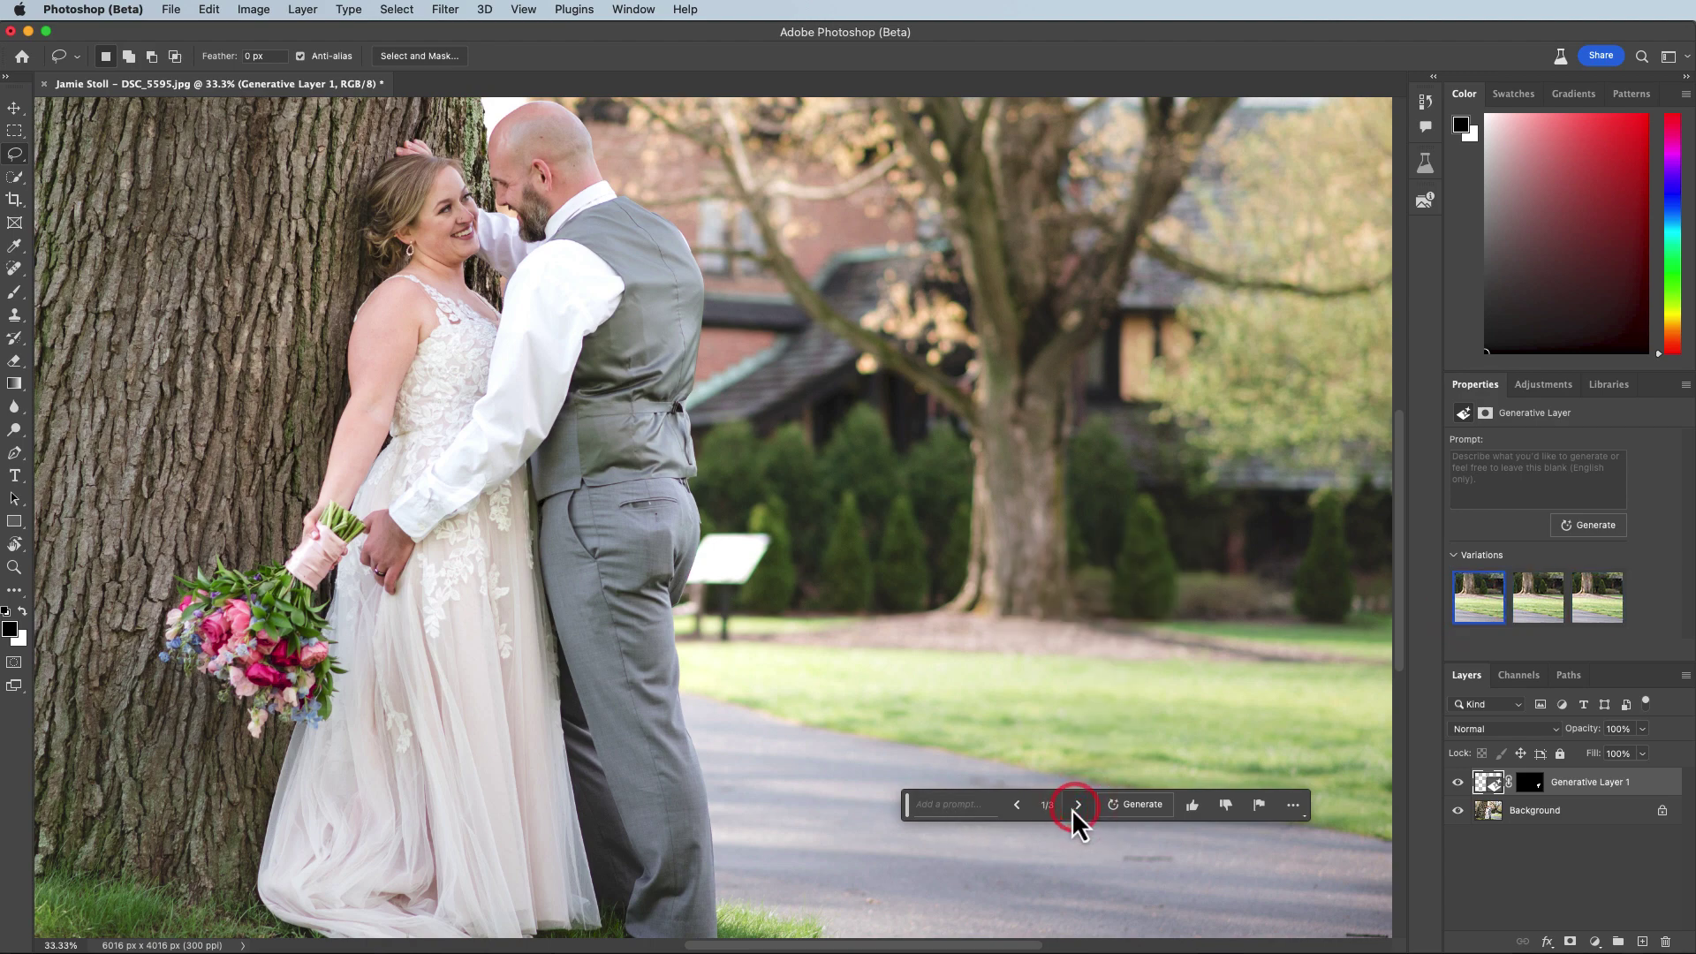
click(1076, 806)
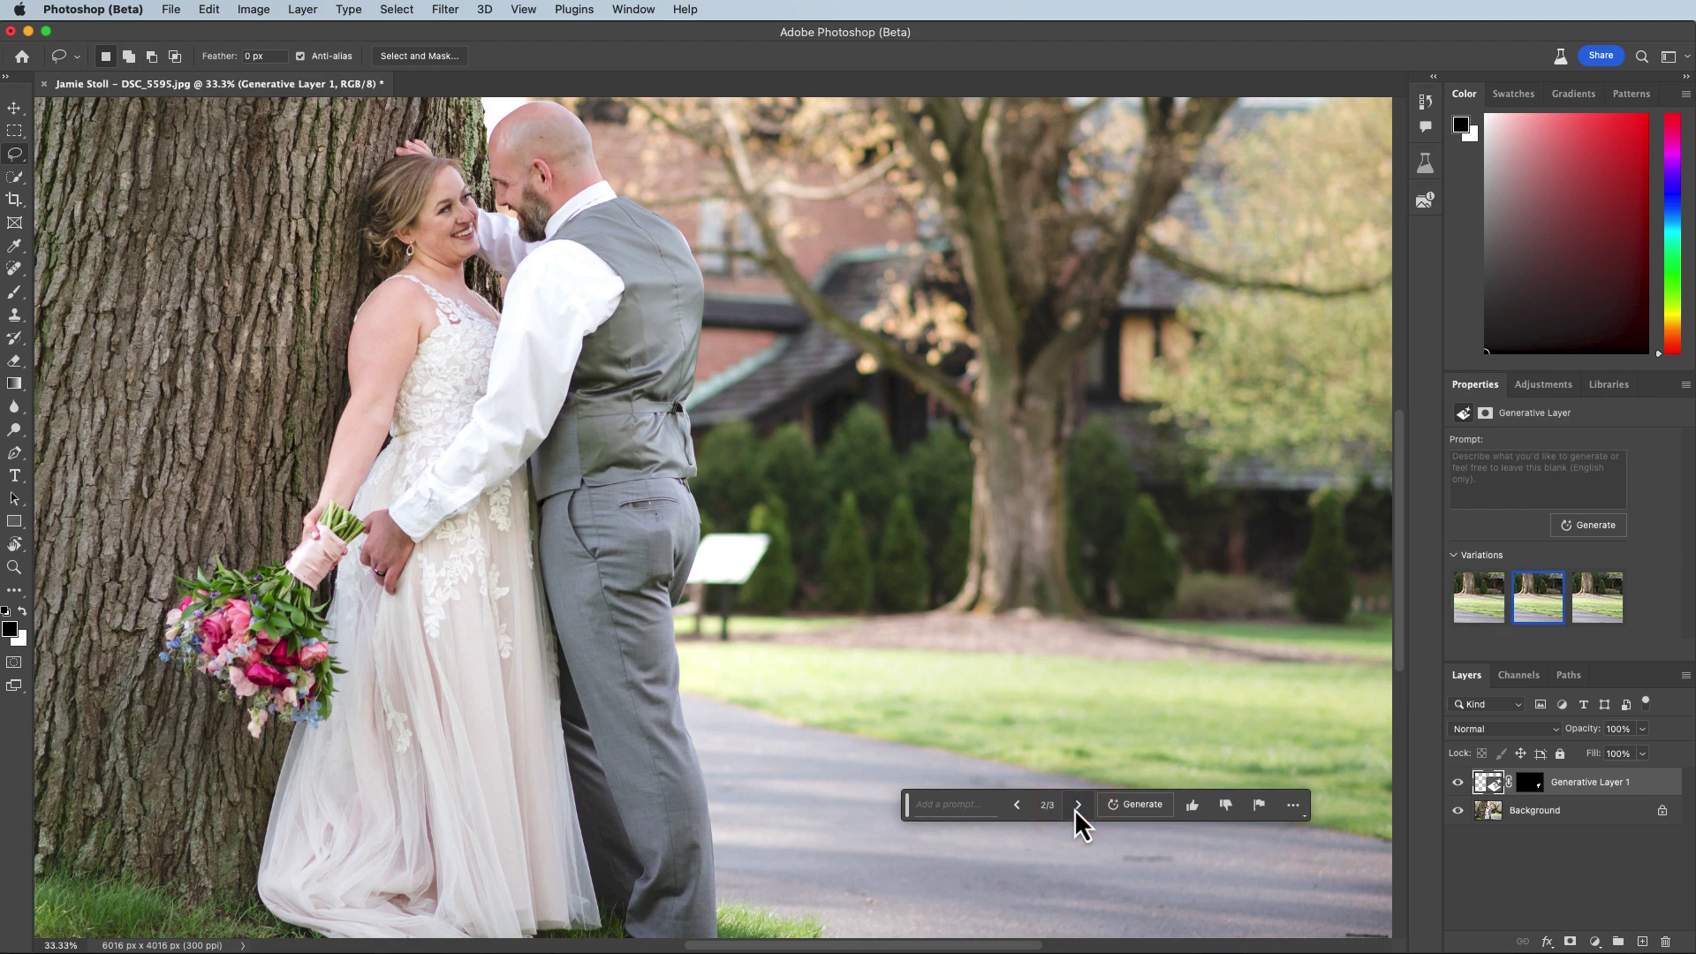
click(1078, 805)
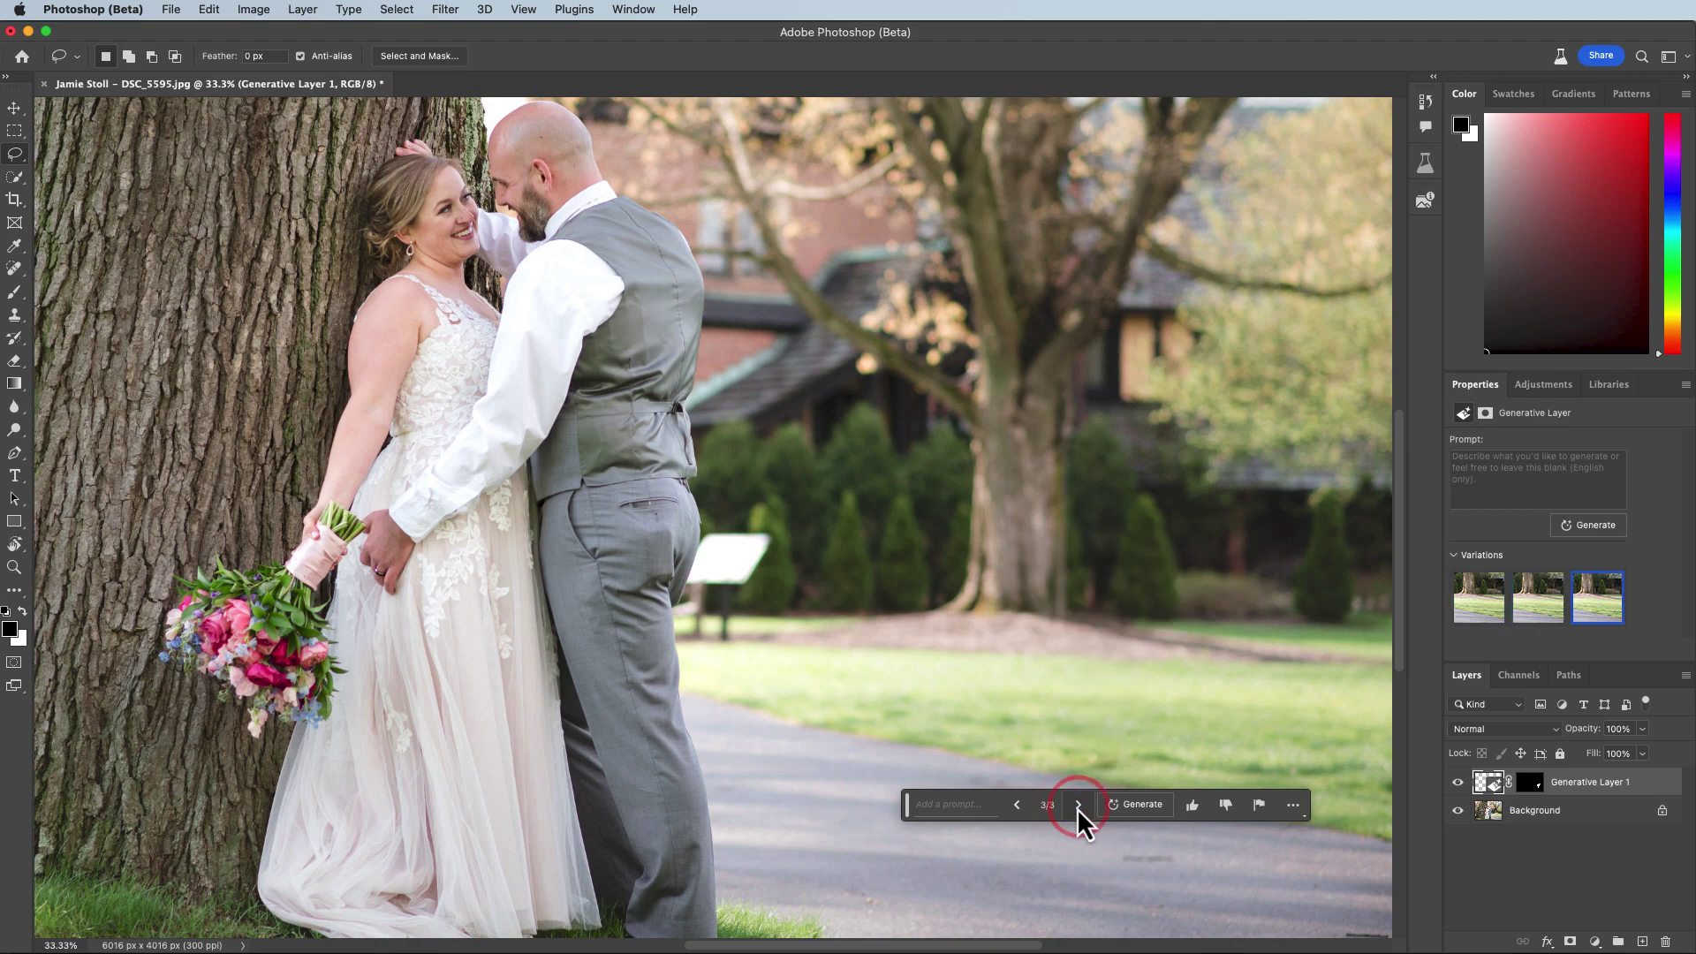
click(1077, 806)
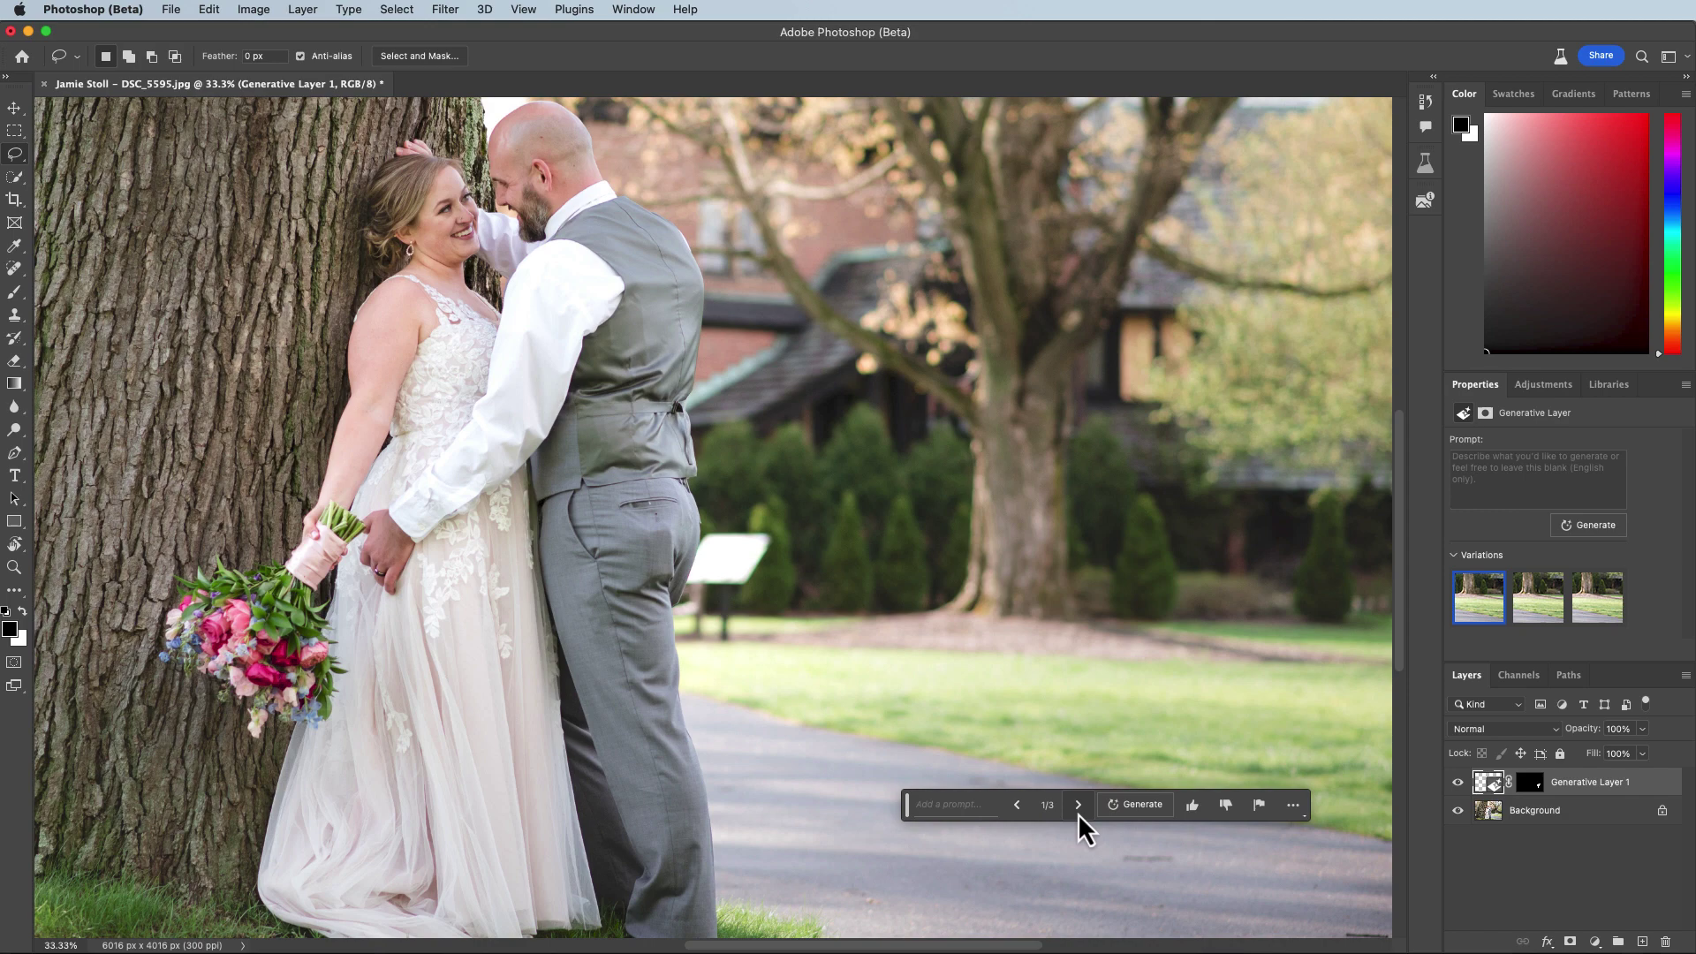
click(1076, 806)
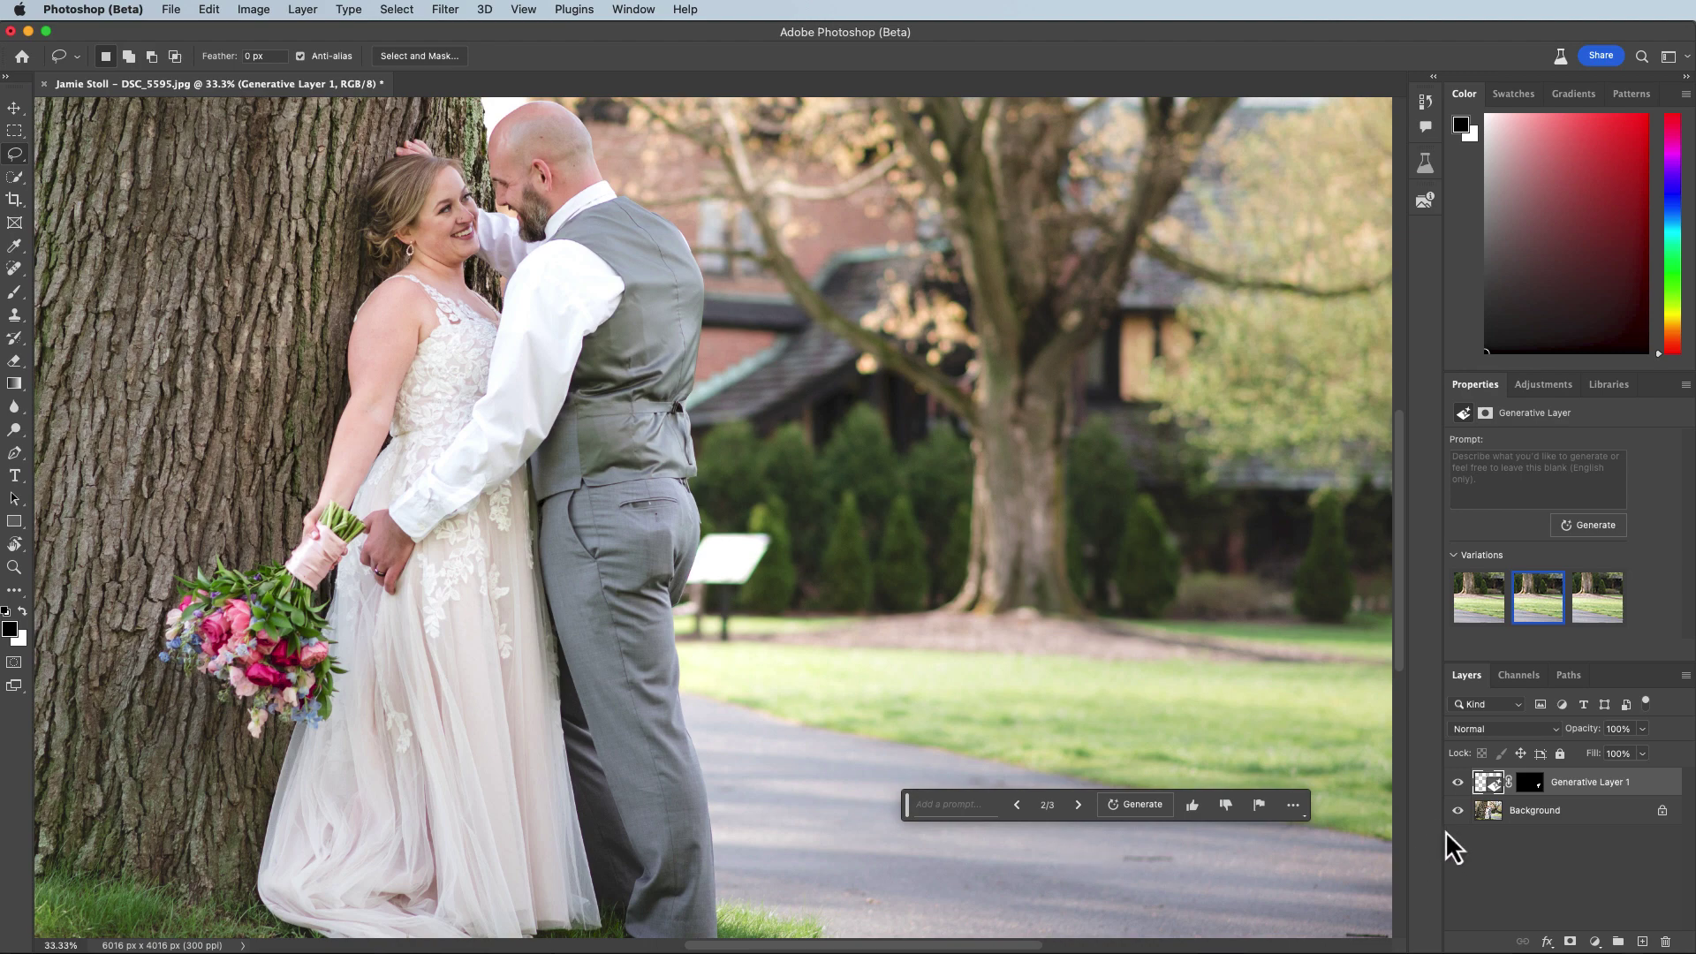
On the Background layer, lasso the small white sign behind the groom and Generative Fill it
click(1571, 808)
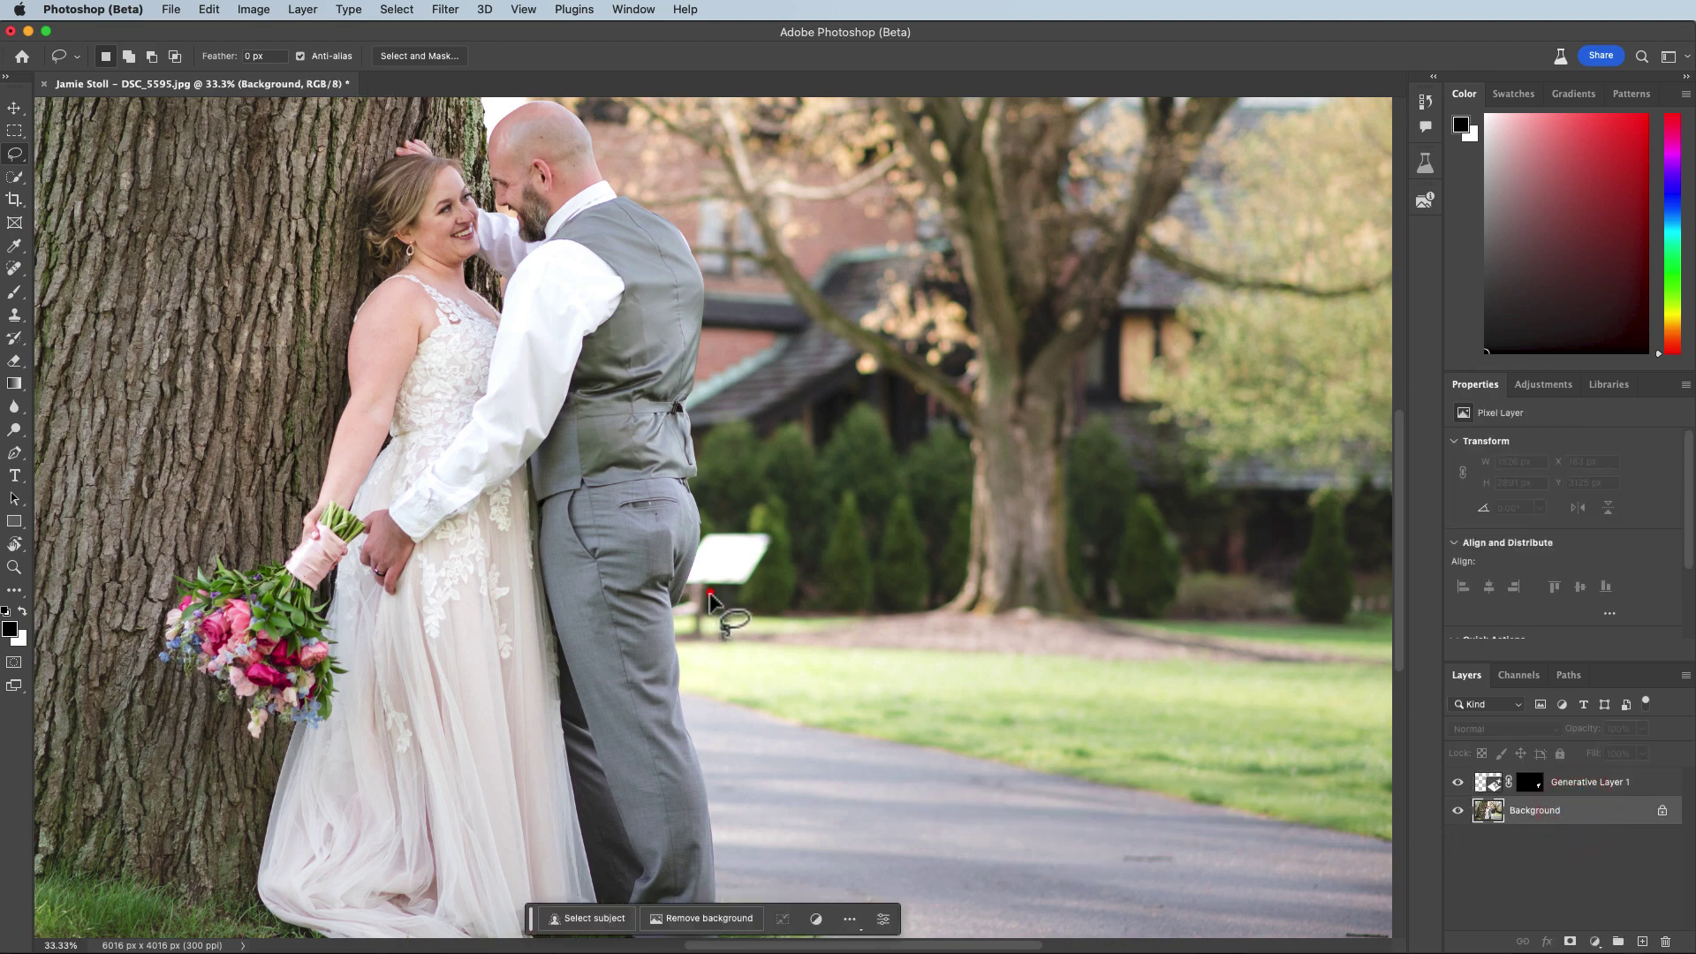
mouse_move(710, 594)
mouse_down()
mouse_move(725, 643)
mouse_move(782, 528)
mouse_move(738, 517)
mouse_move(699, 532)
mouse_move(687, 583)
mouse_move(709, 619)
mouse_up()
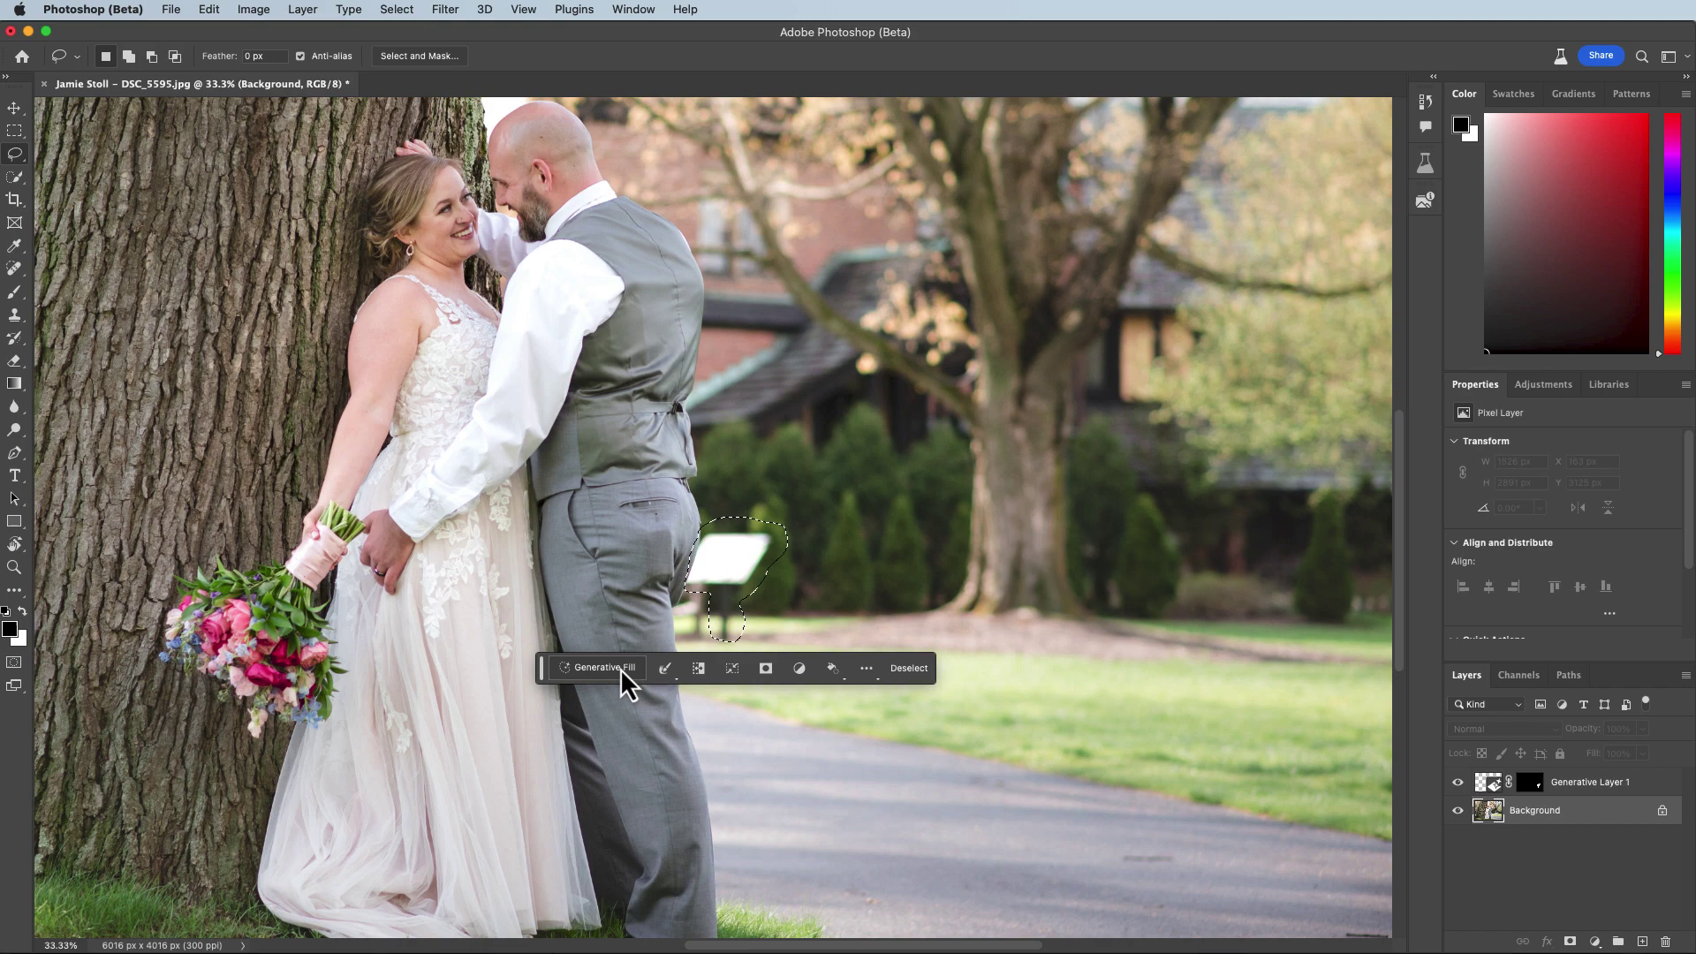
click(618, 666)
click(848, 668)
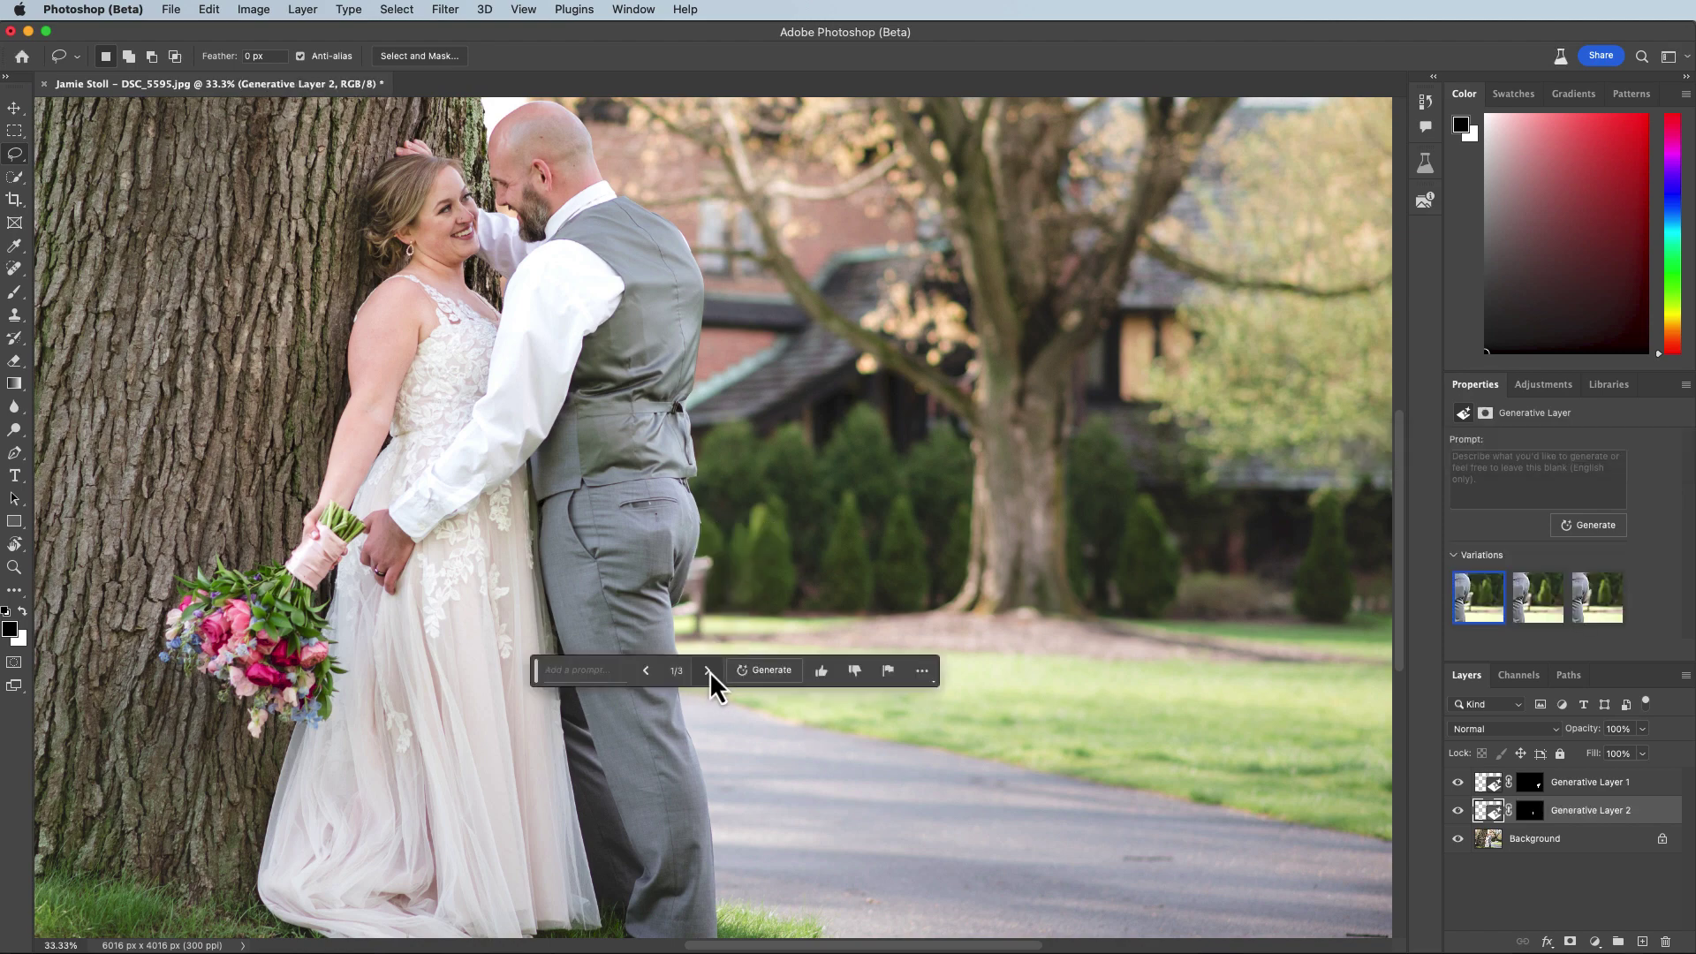
Step through the small-sign fill variations and settle on variation 1 of 3
click(708, 671)
click(708, 671)
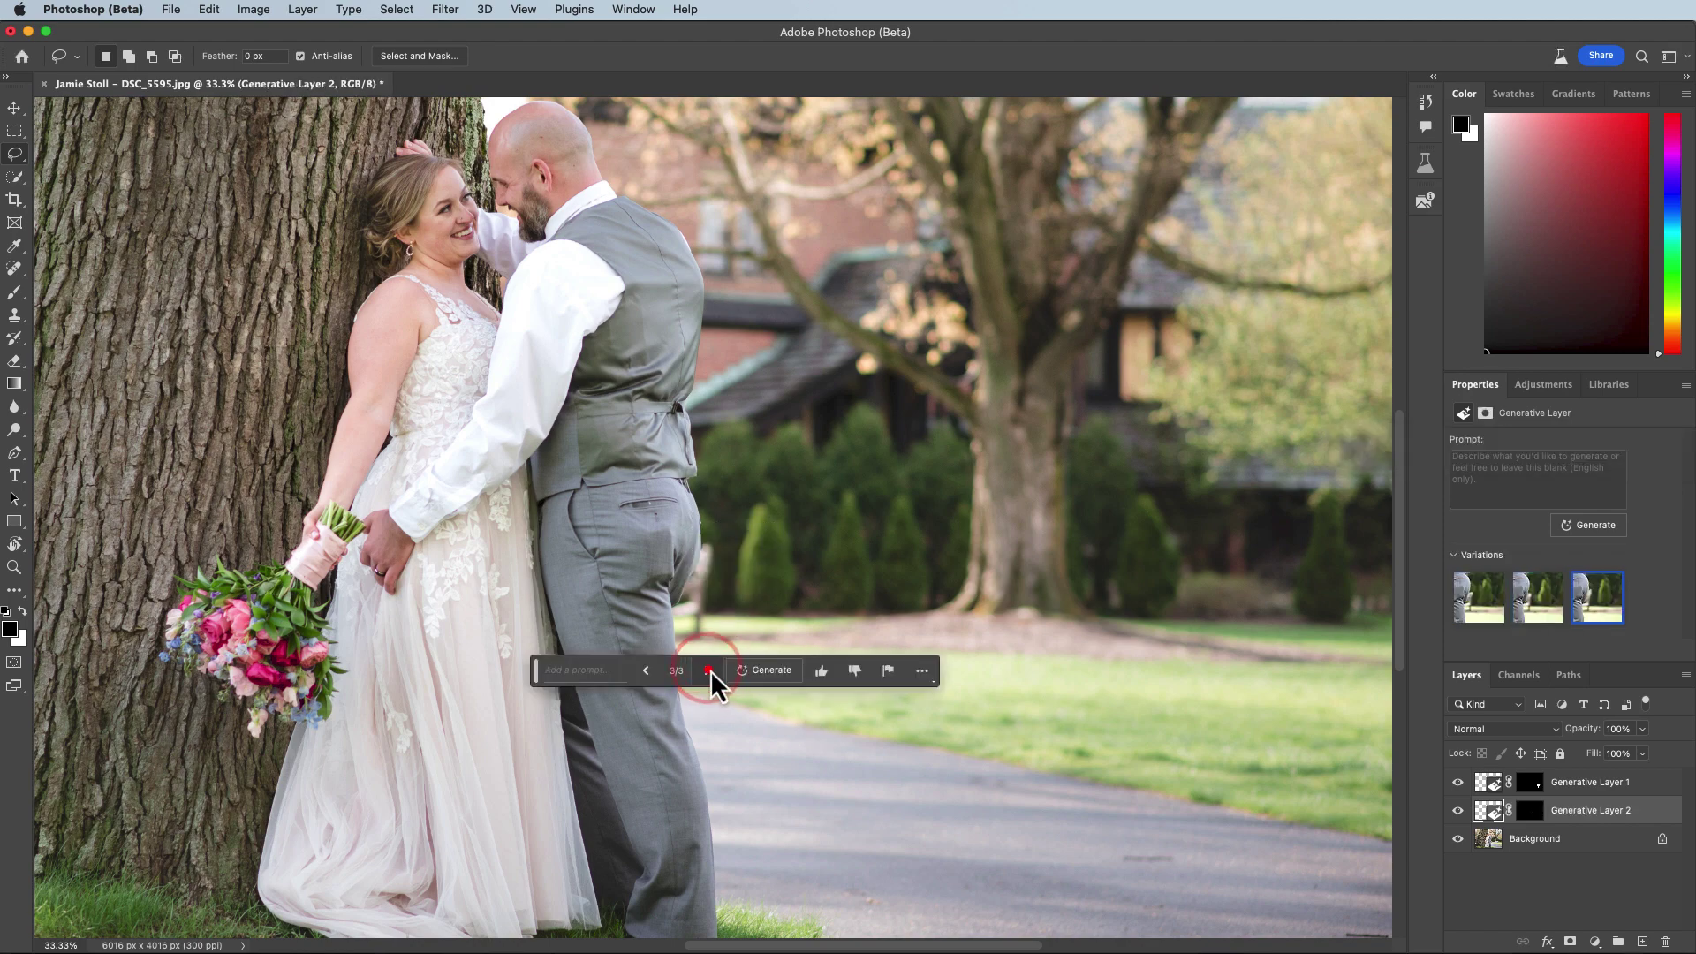
click(709, 671)
click(708, 673)
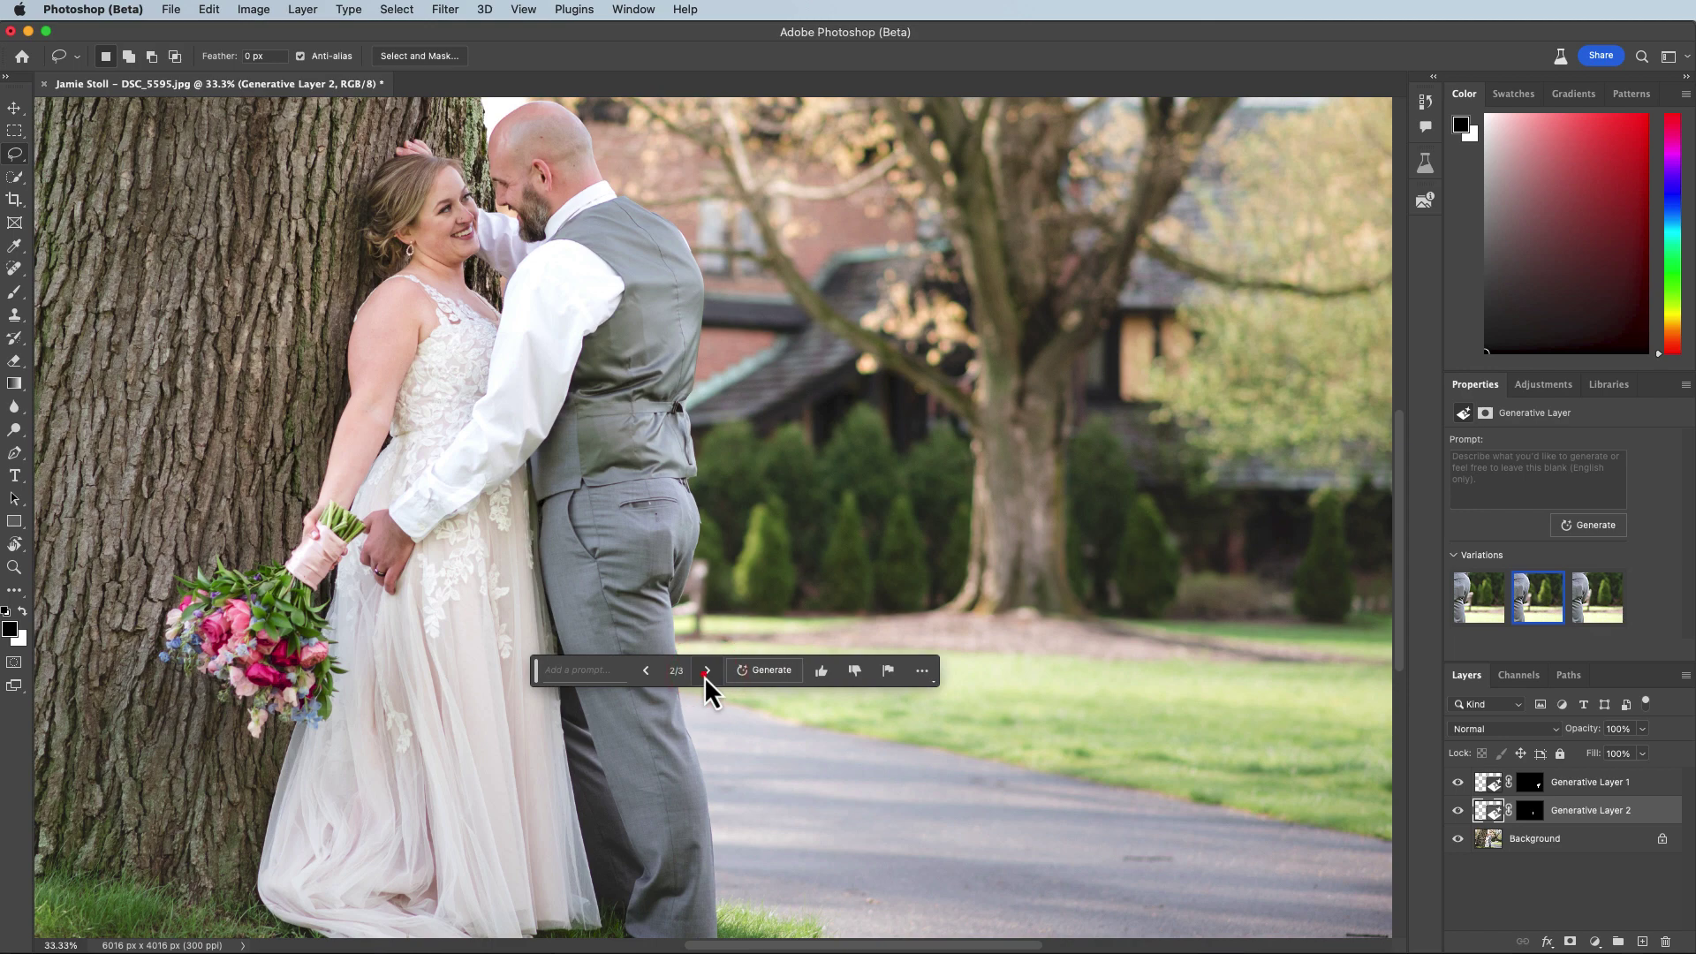
click(705, 673)
click(704, 674)
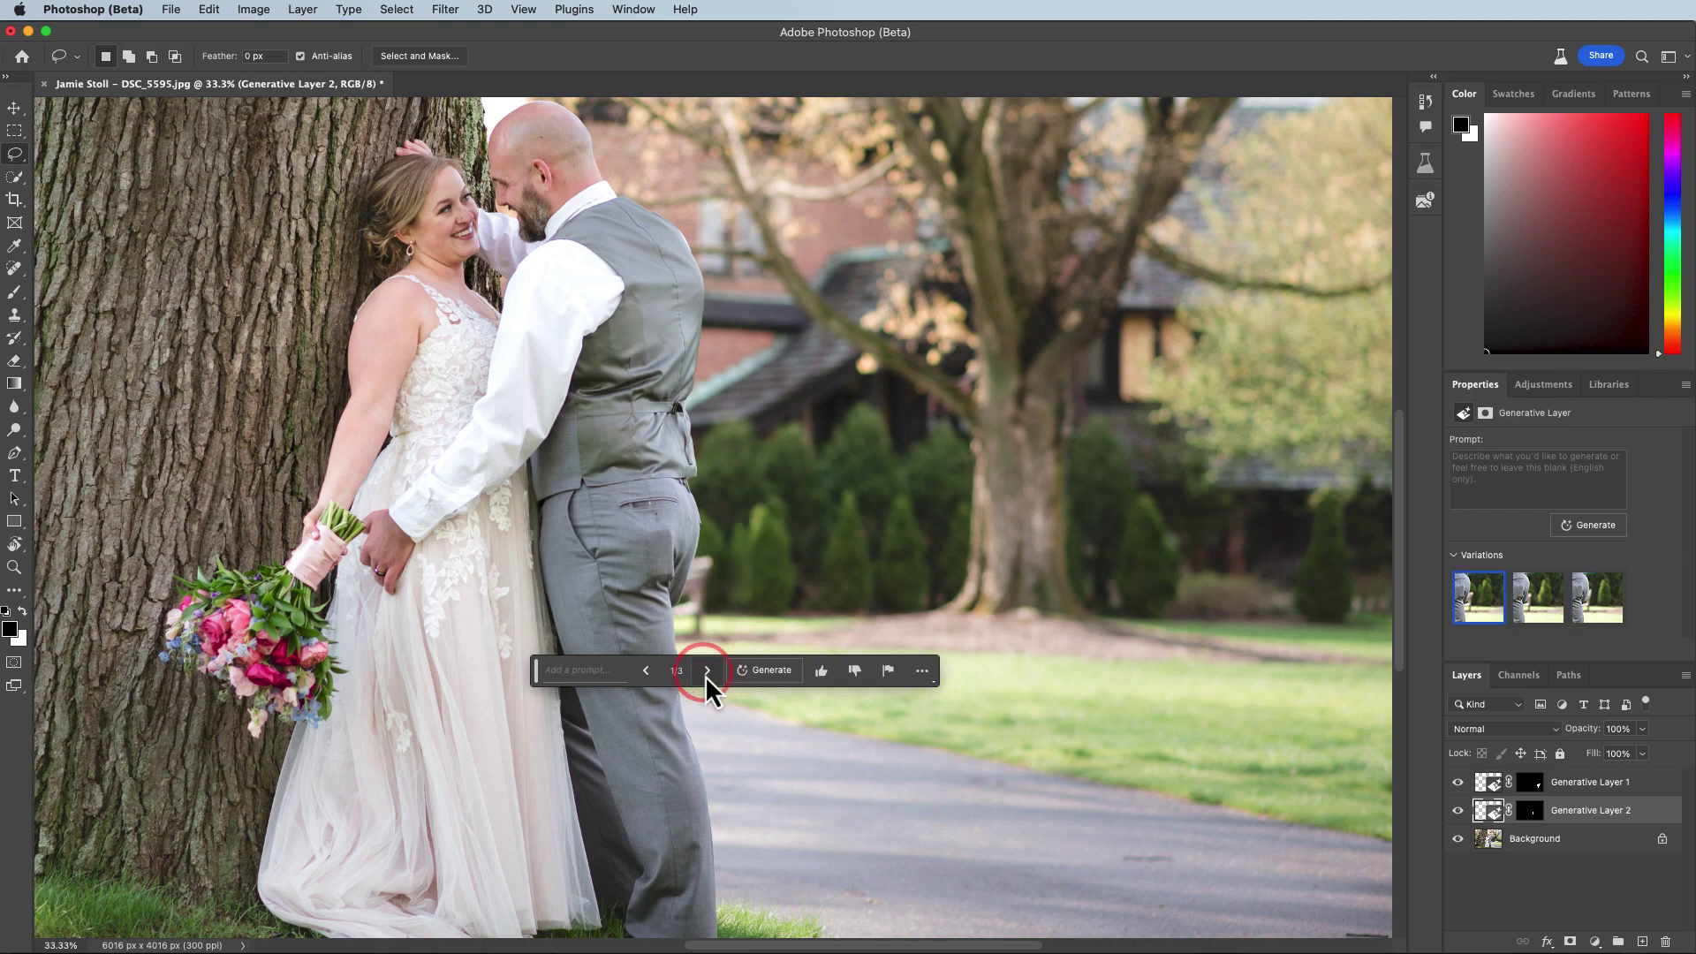
click(705, 673)
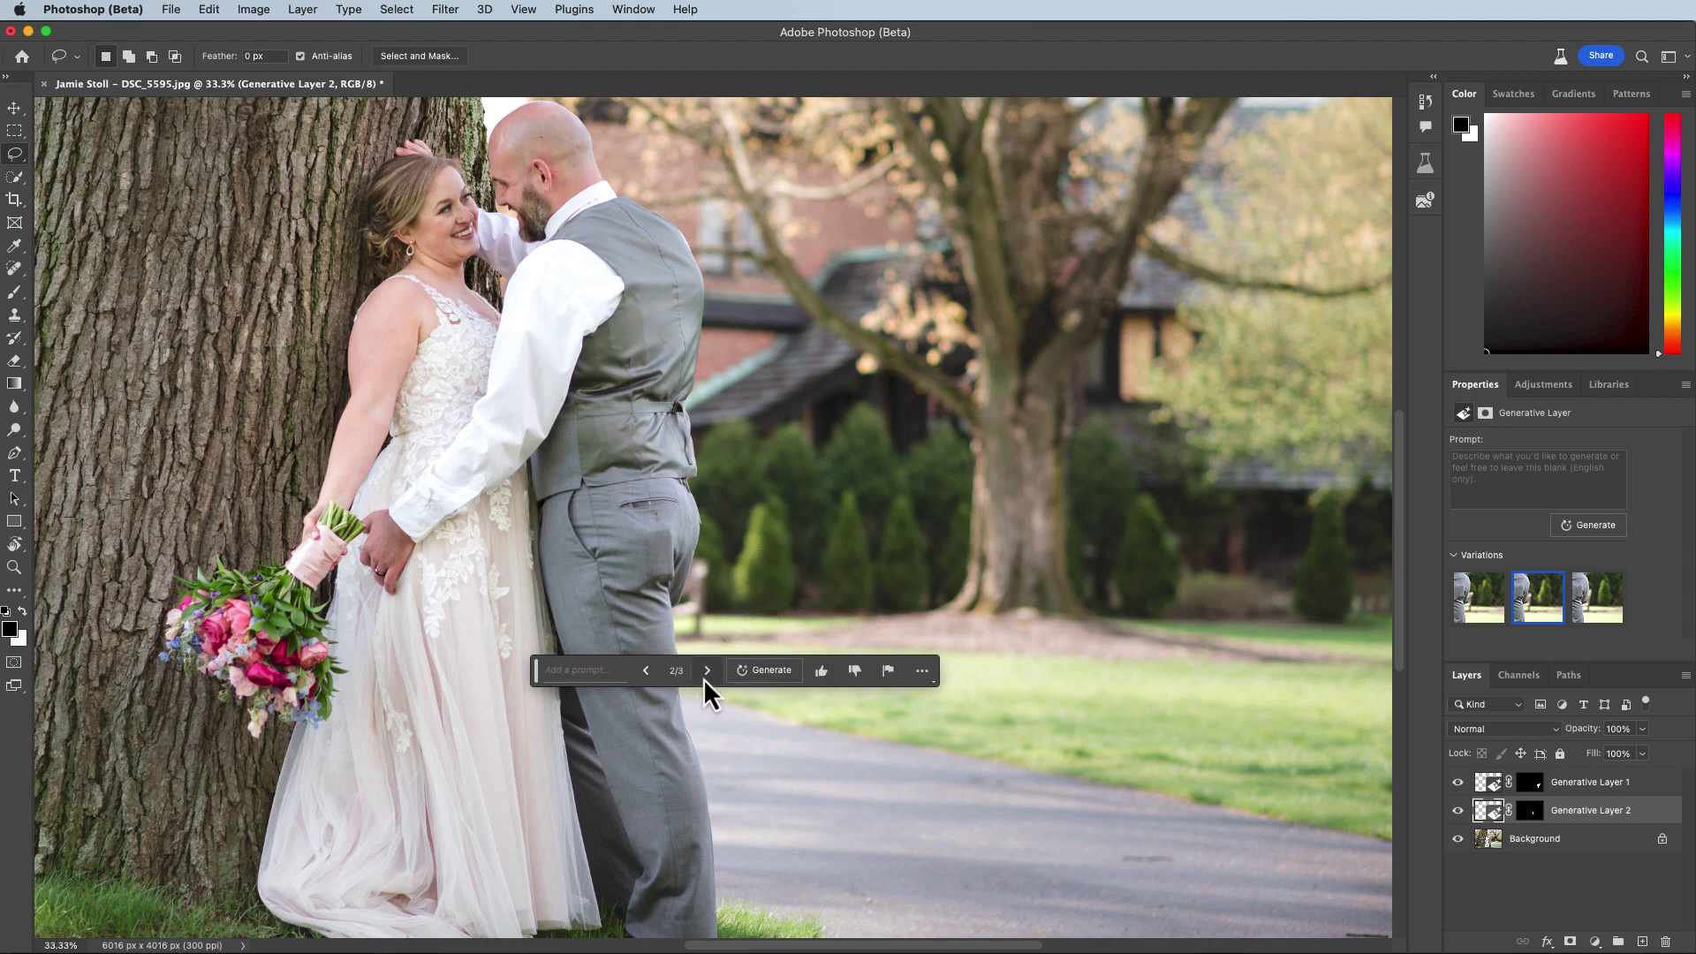
click(707, 671)
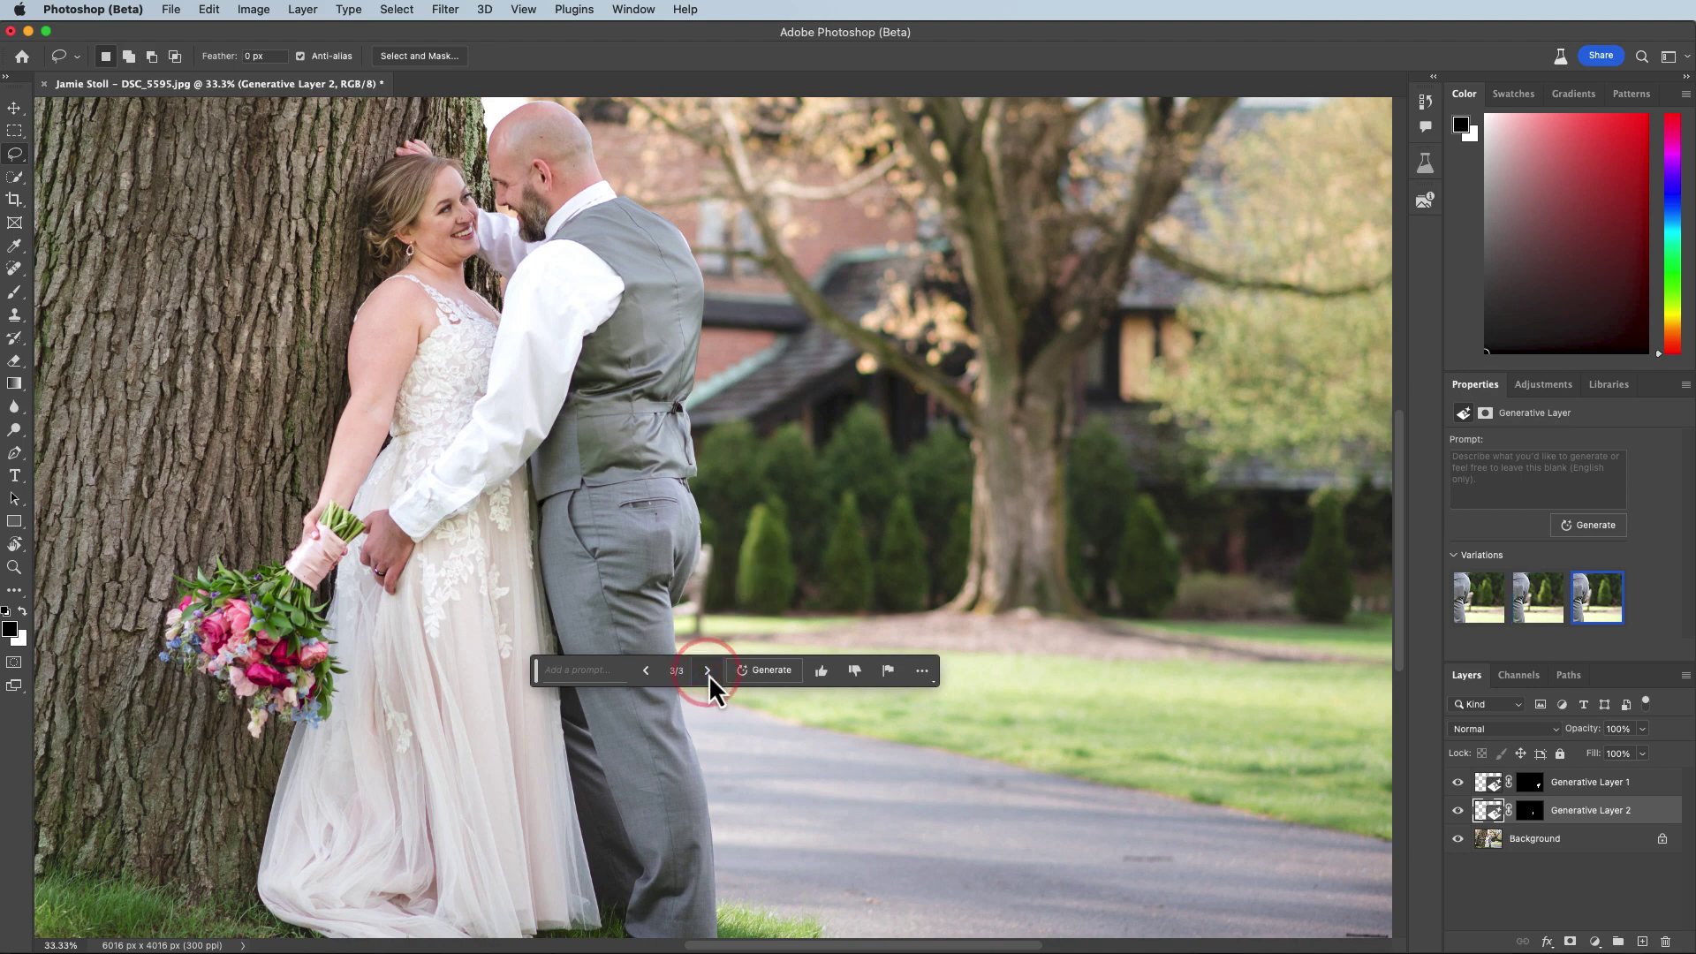
click(708, 671)
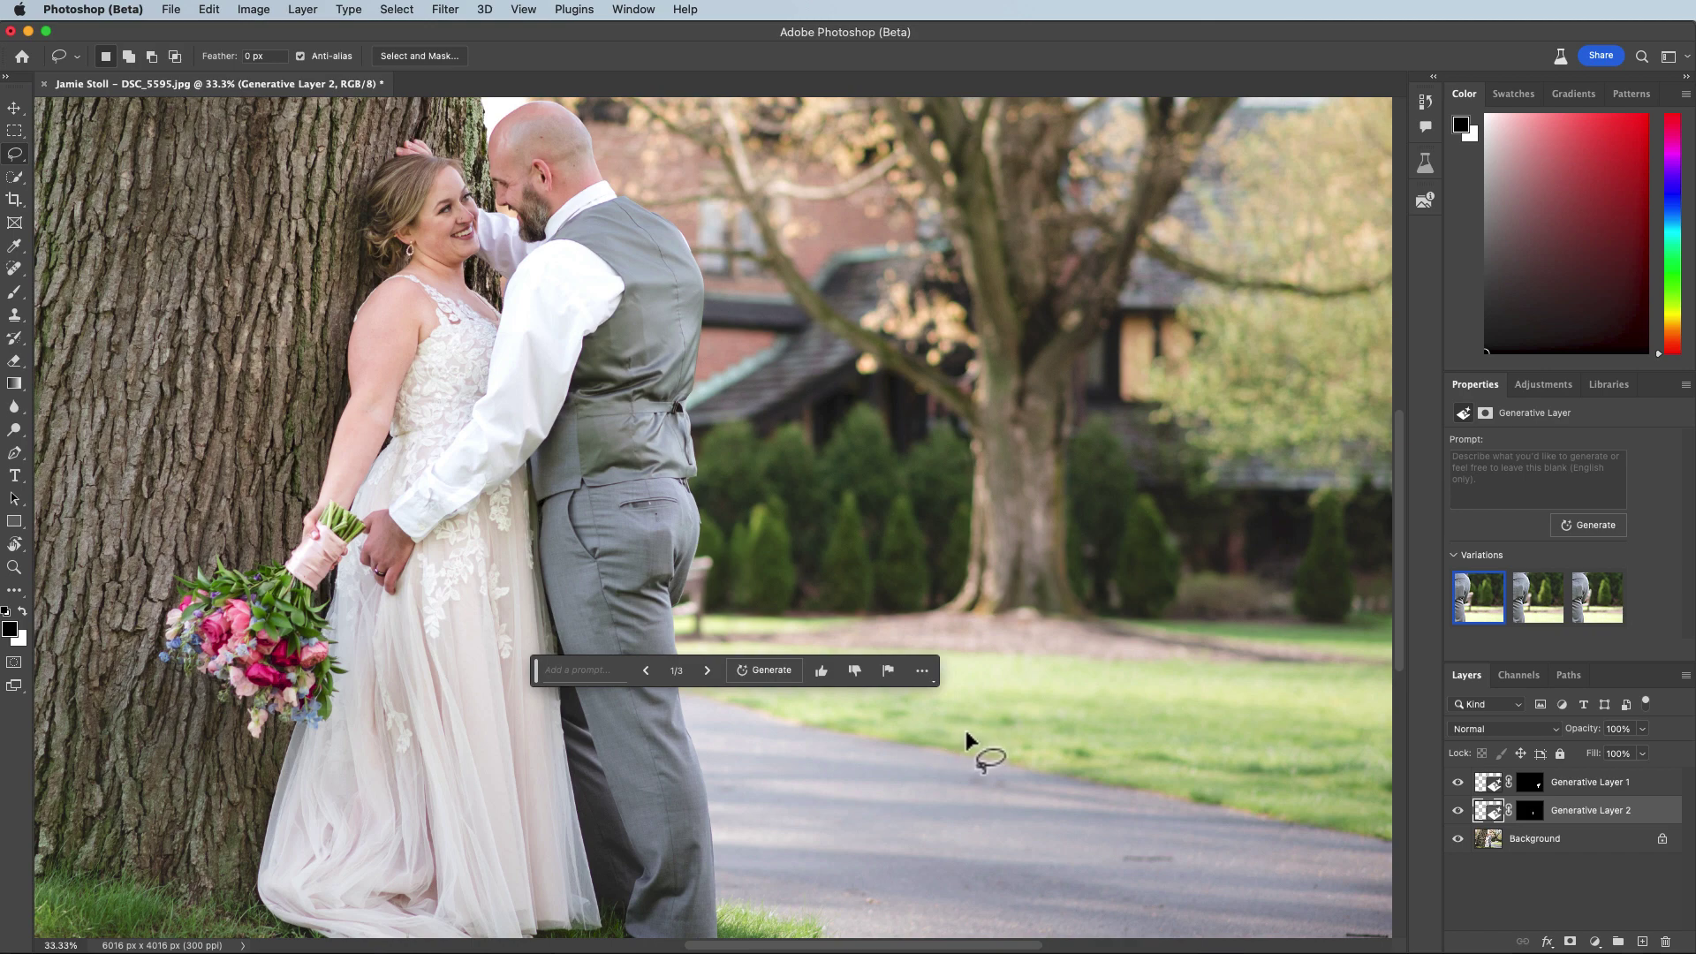
Check the task bar options, move the bar up, and make the Background layer active
click(923, 672)
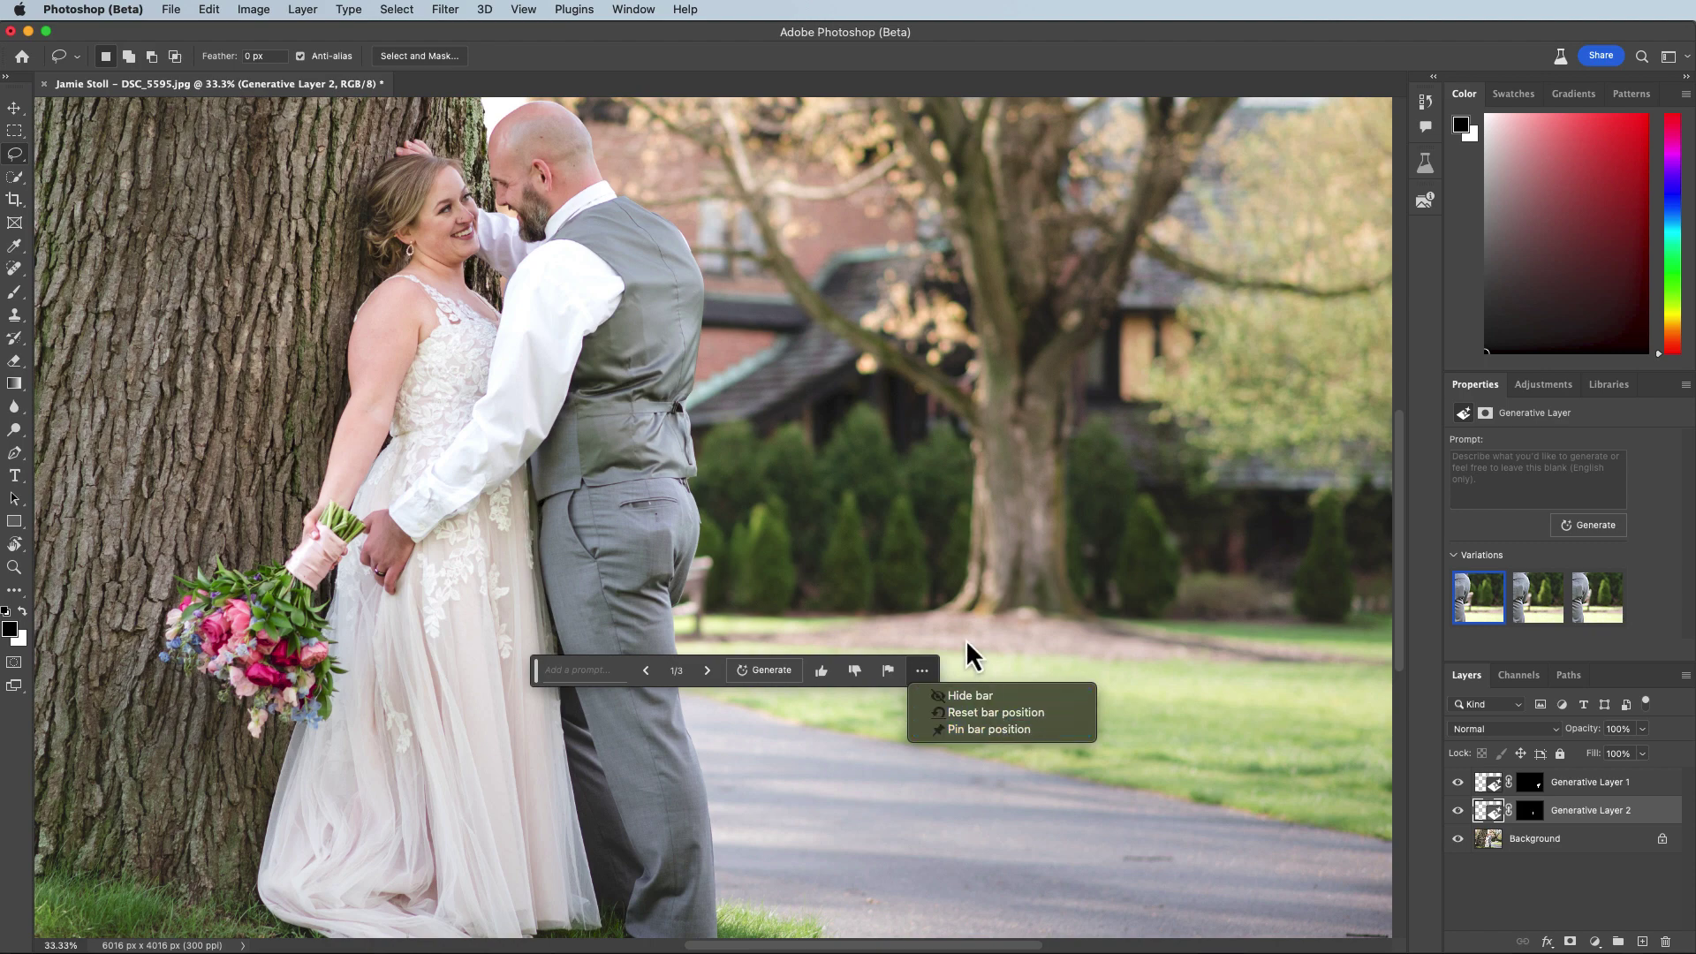
drag(534, 676, 878, 587)
click(1583, 839)
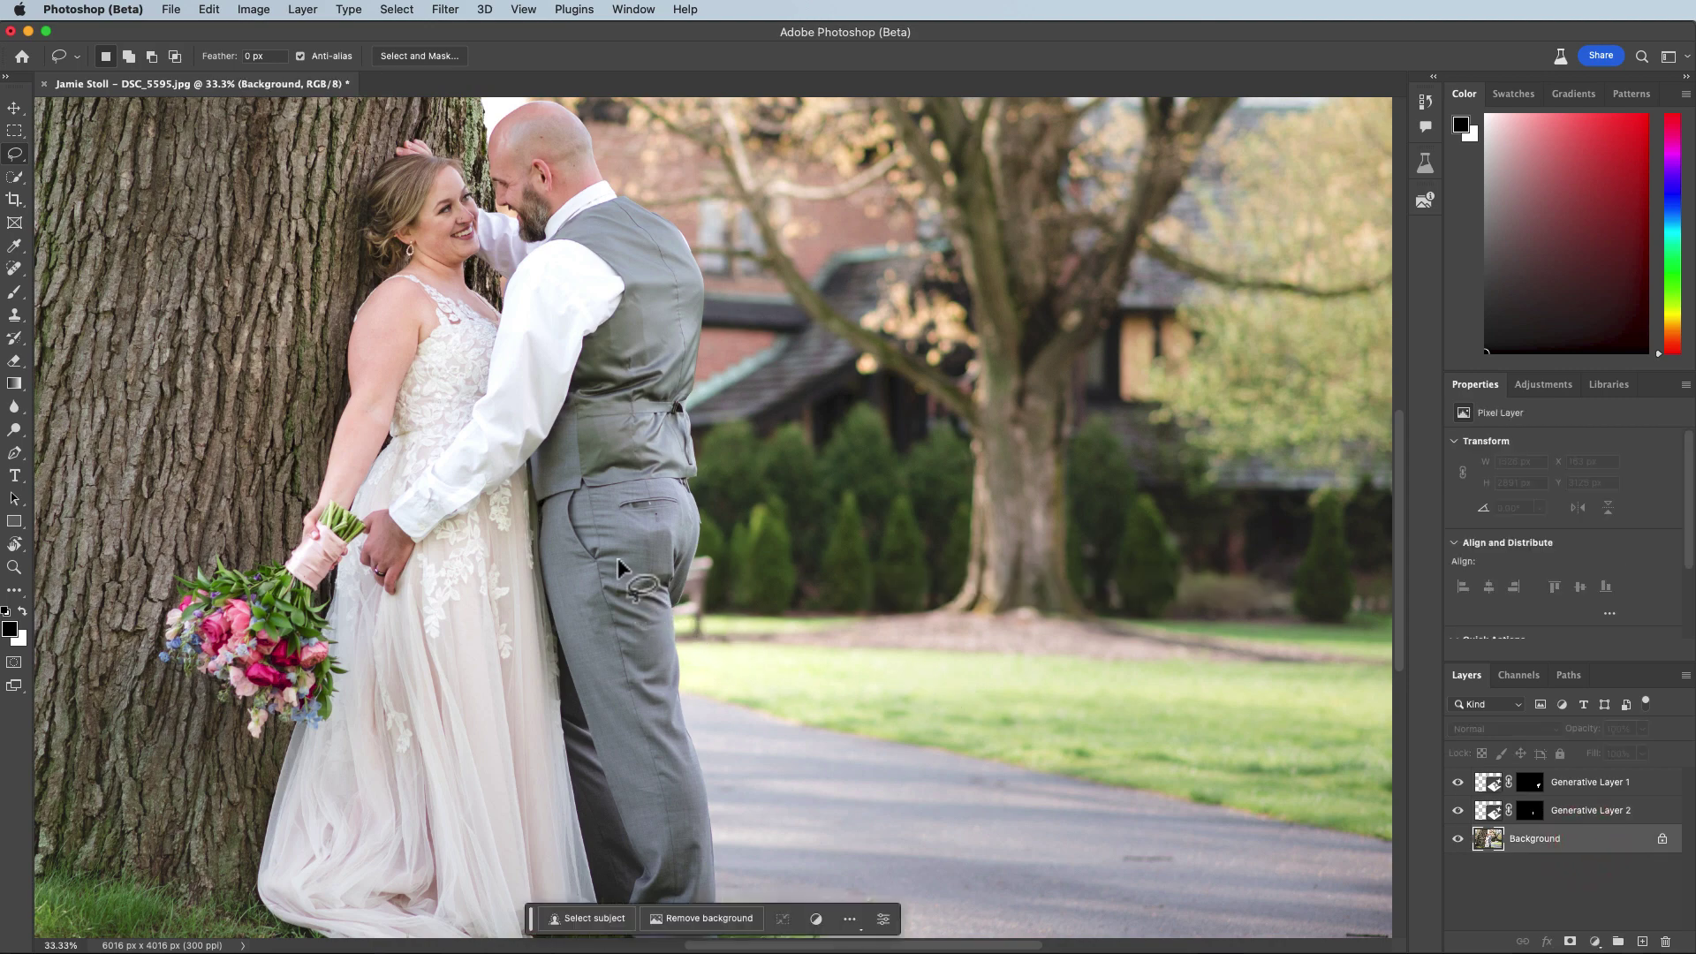
mouse_move(629, 552)
mouse_down()
mouse_move(643, 588)
mouse_move(673, 587)
mouse_move(667, 523)
mouse_move(630, 549)
mouse_up()
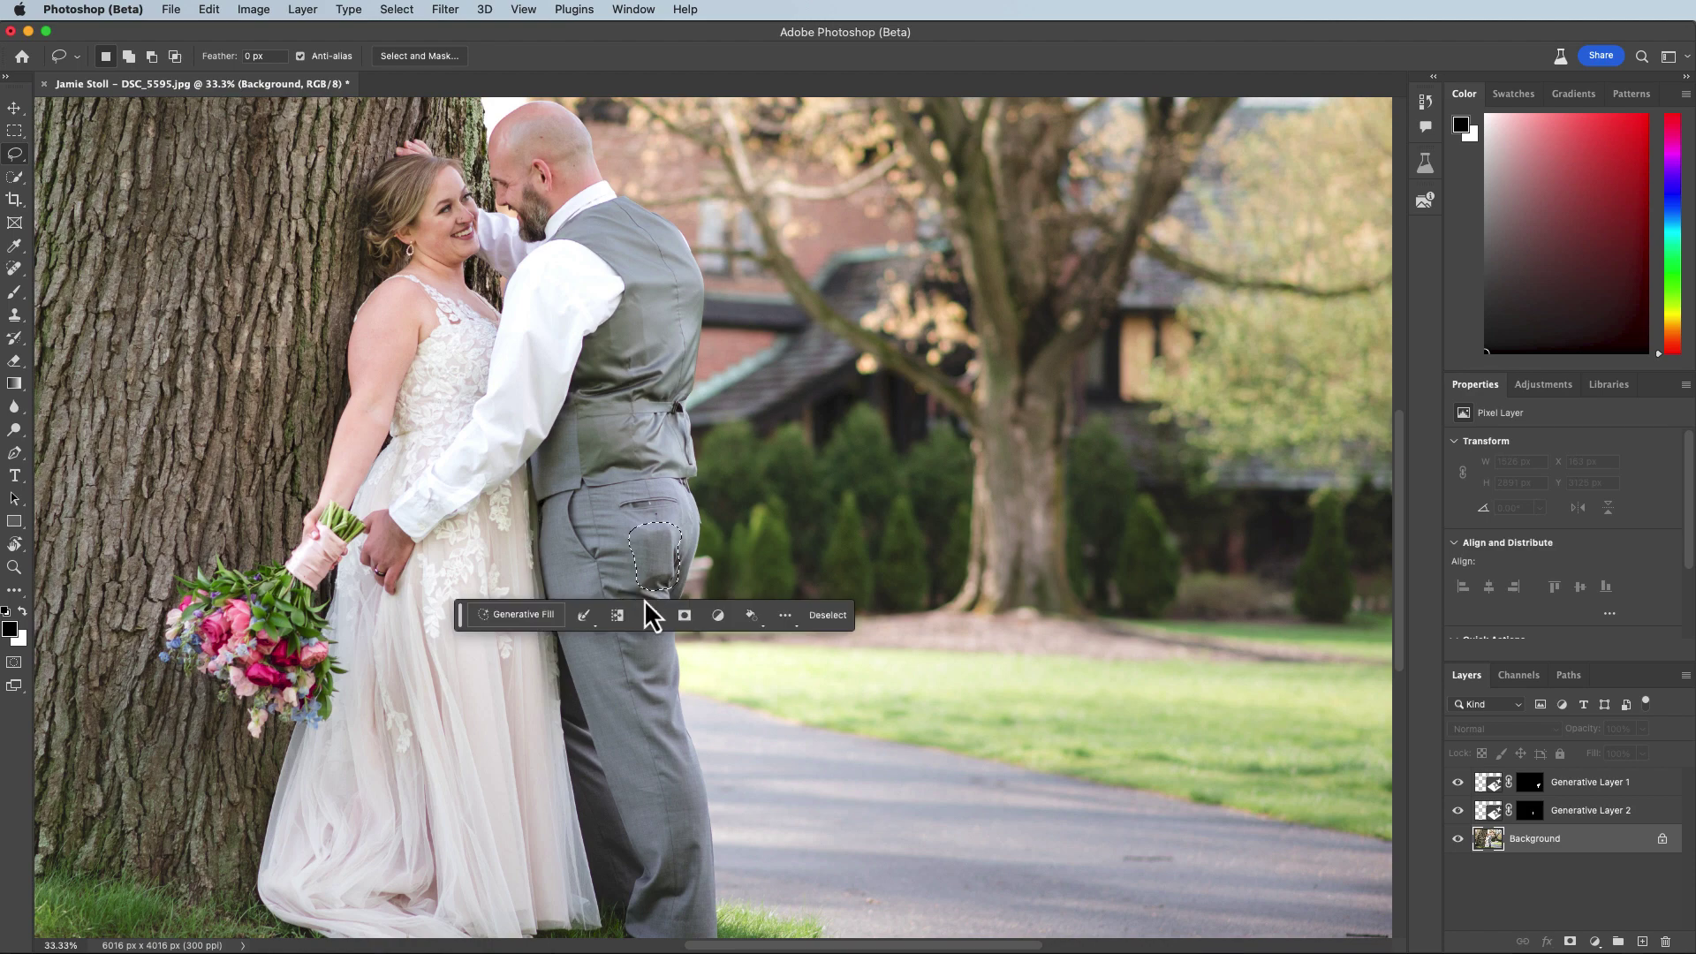
click(530, 618)
click(749, 617)
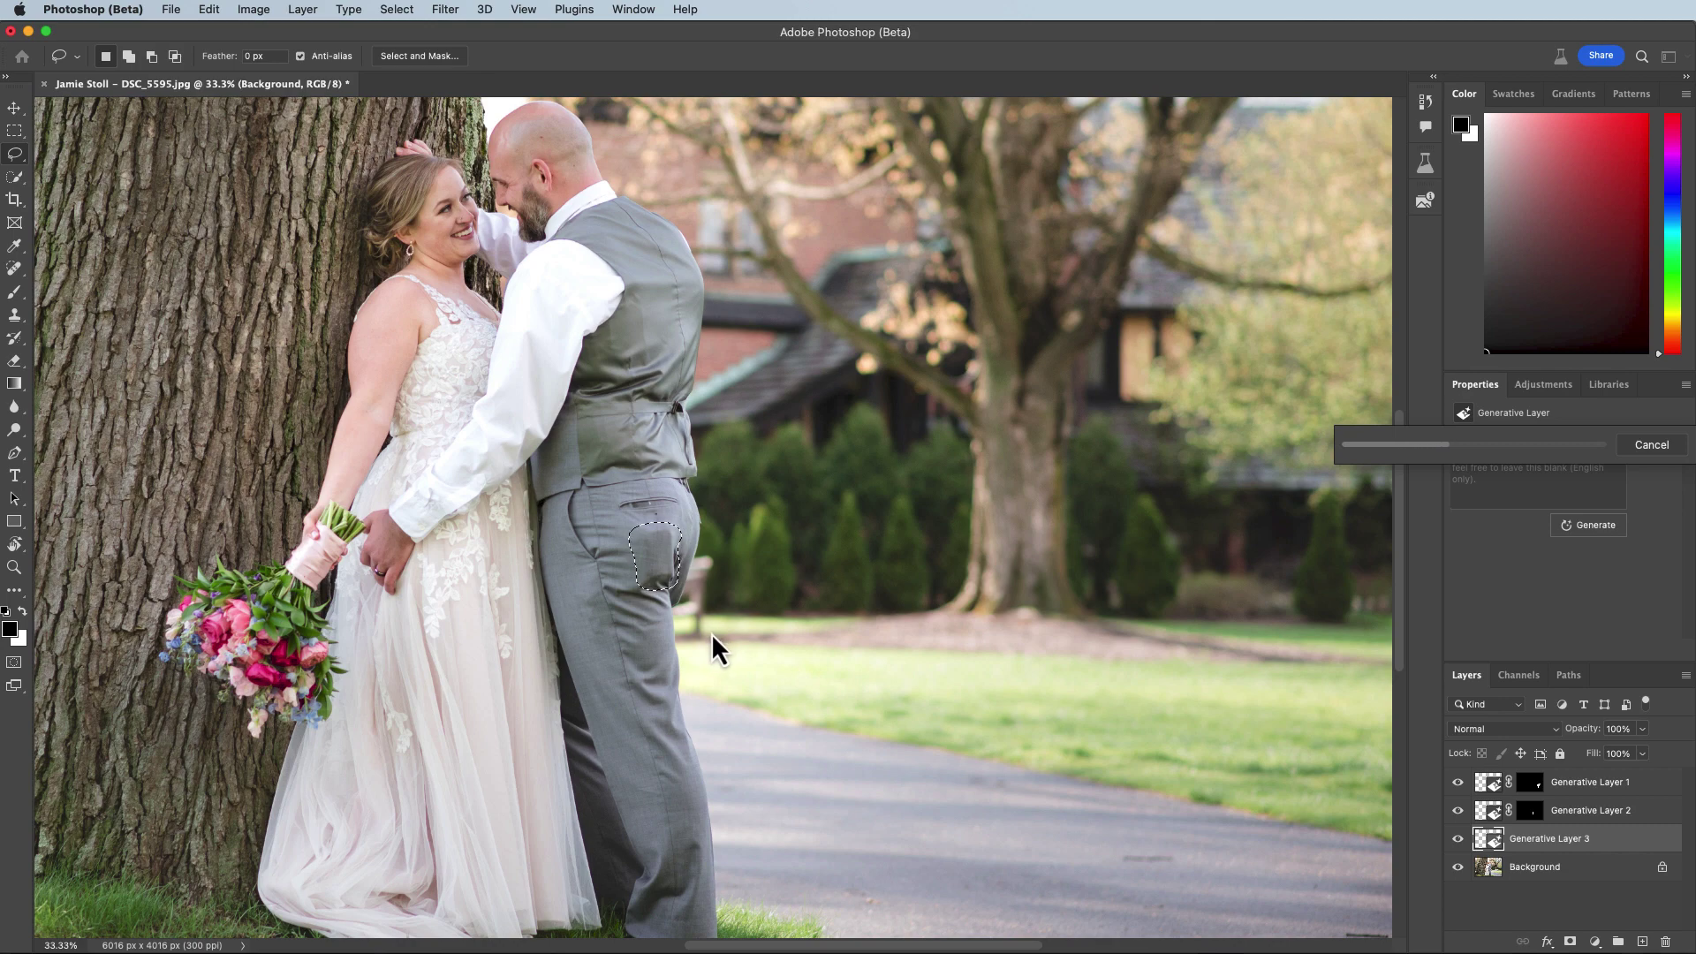
click(631, 744)
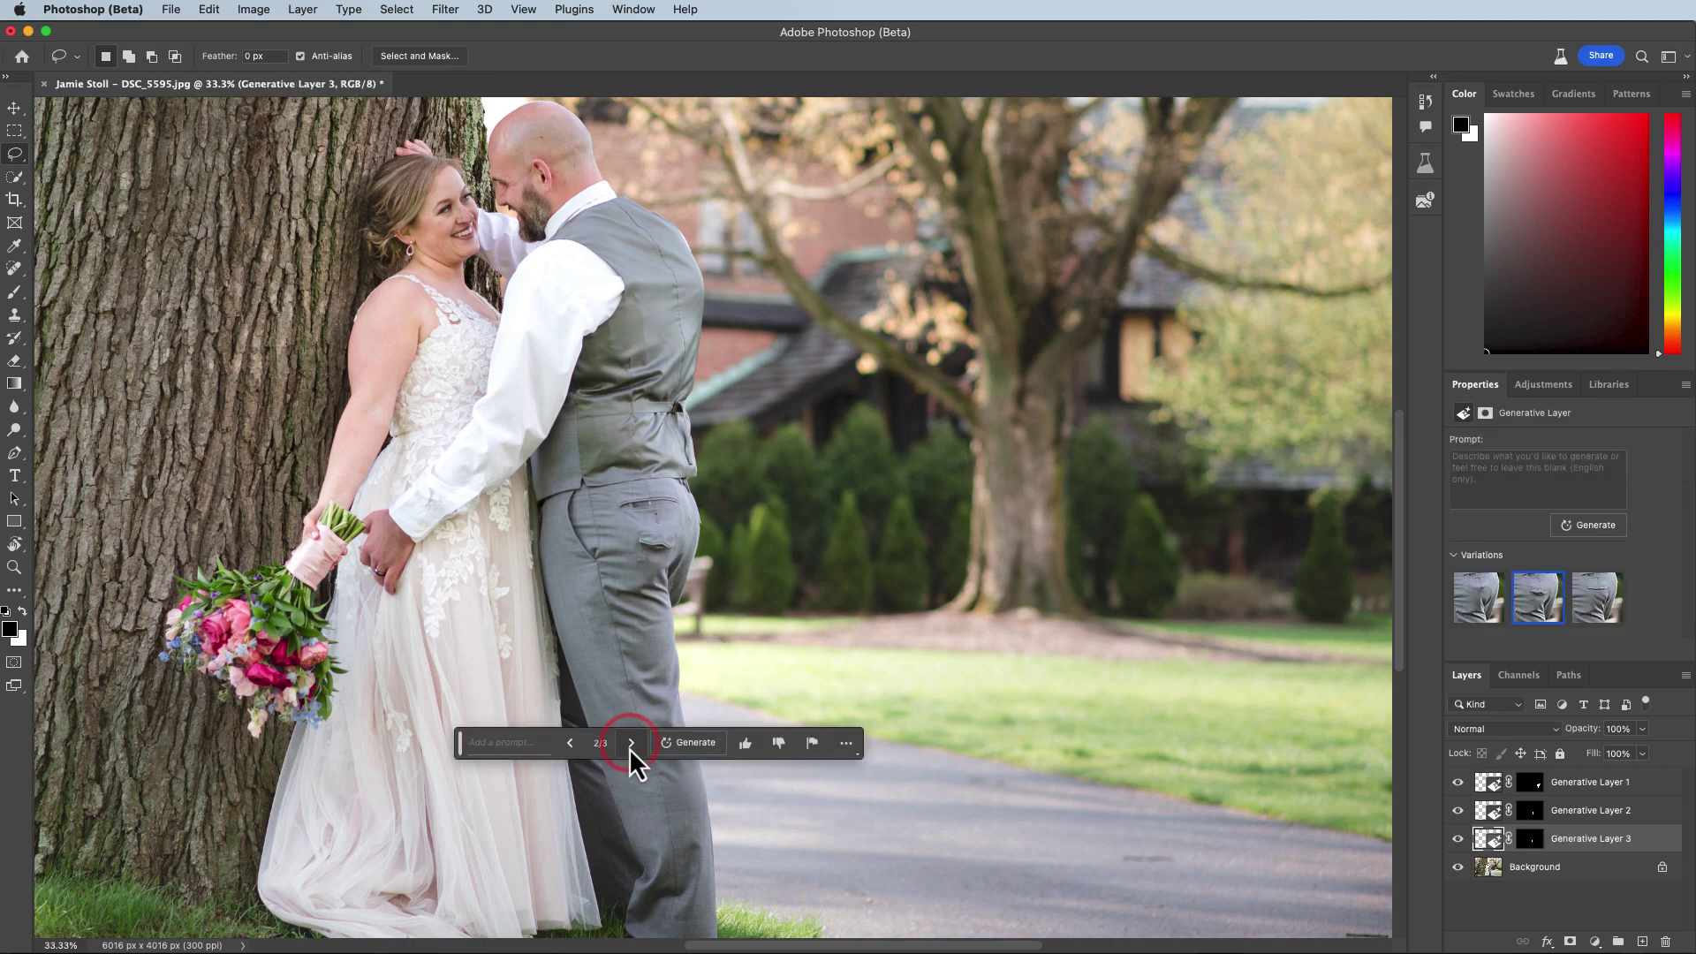
click(631, 744)
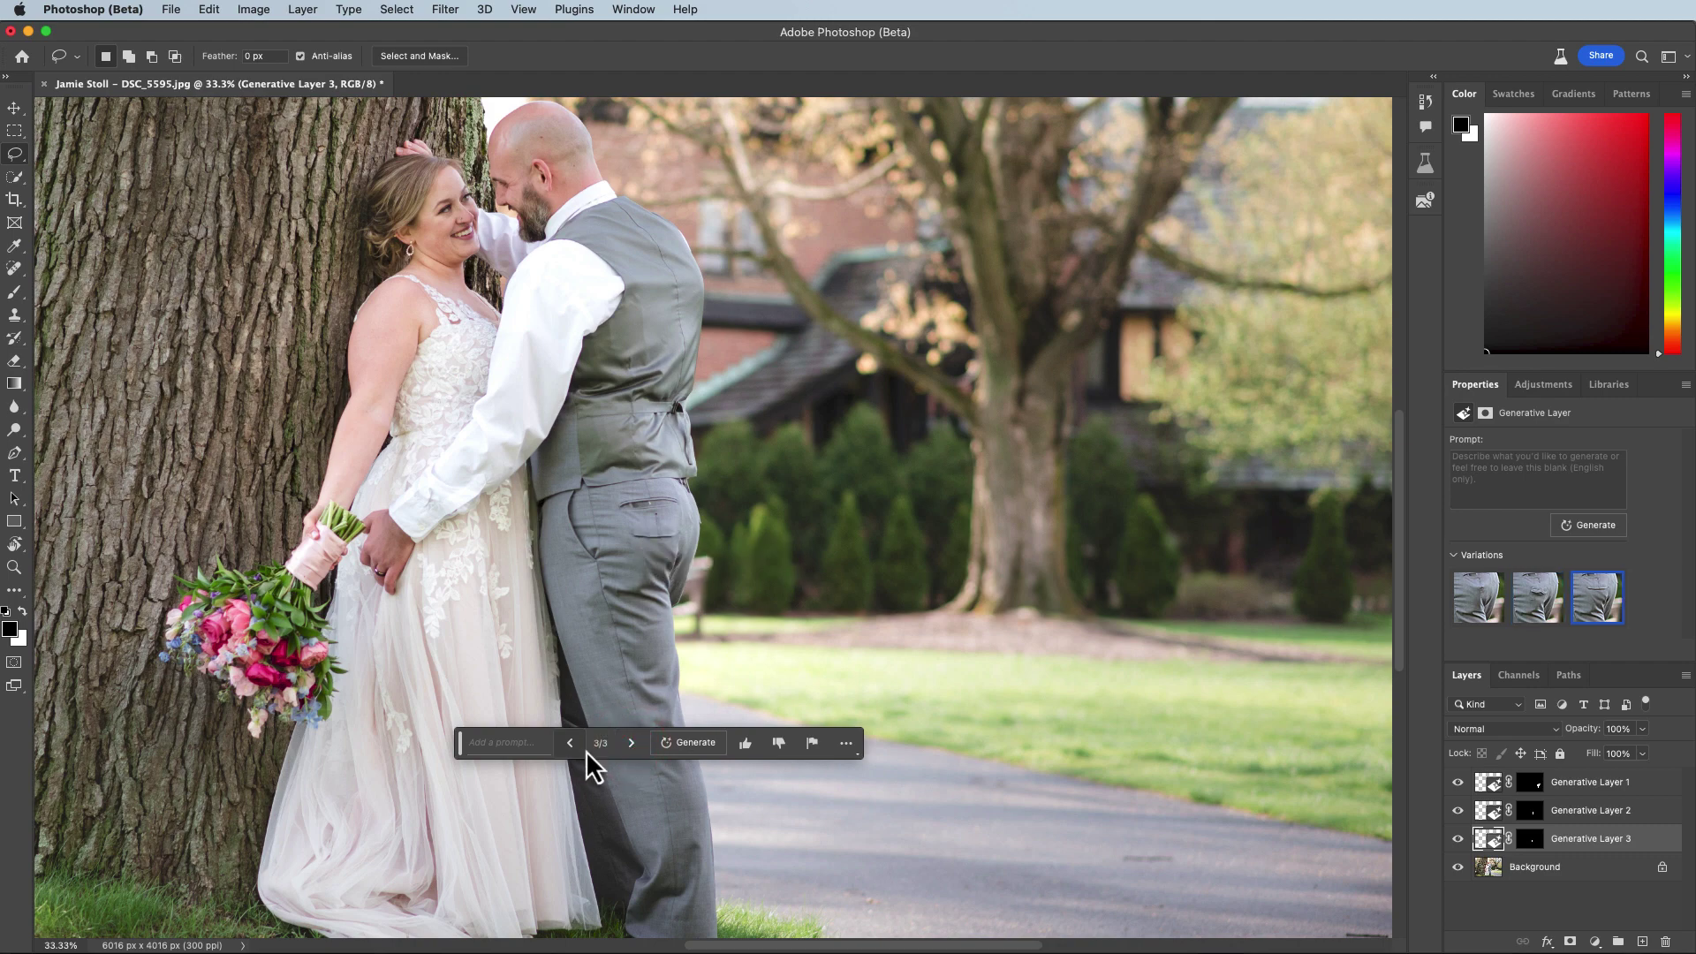
click(629, 745)
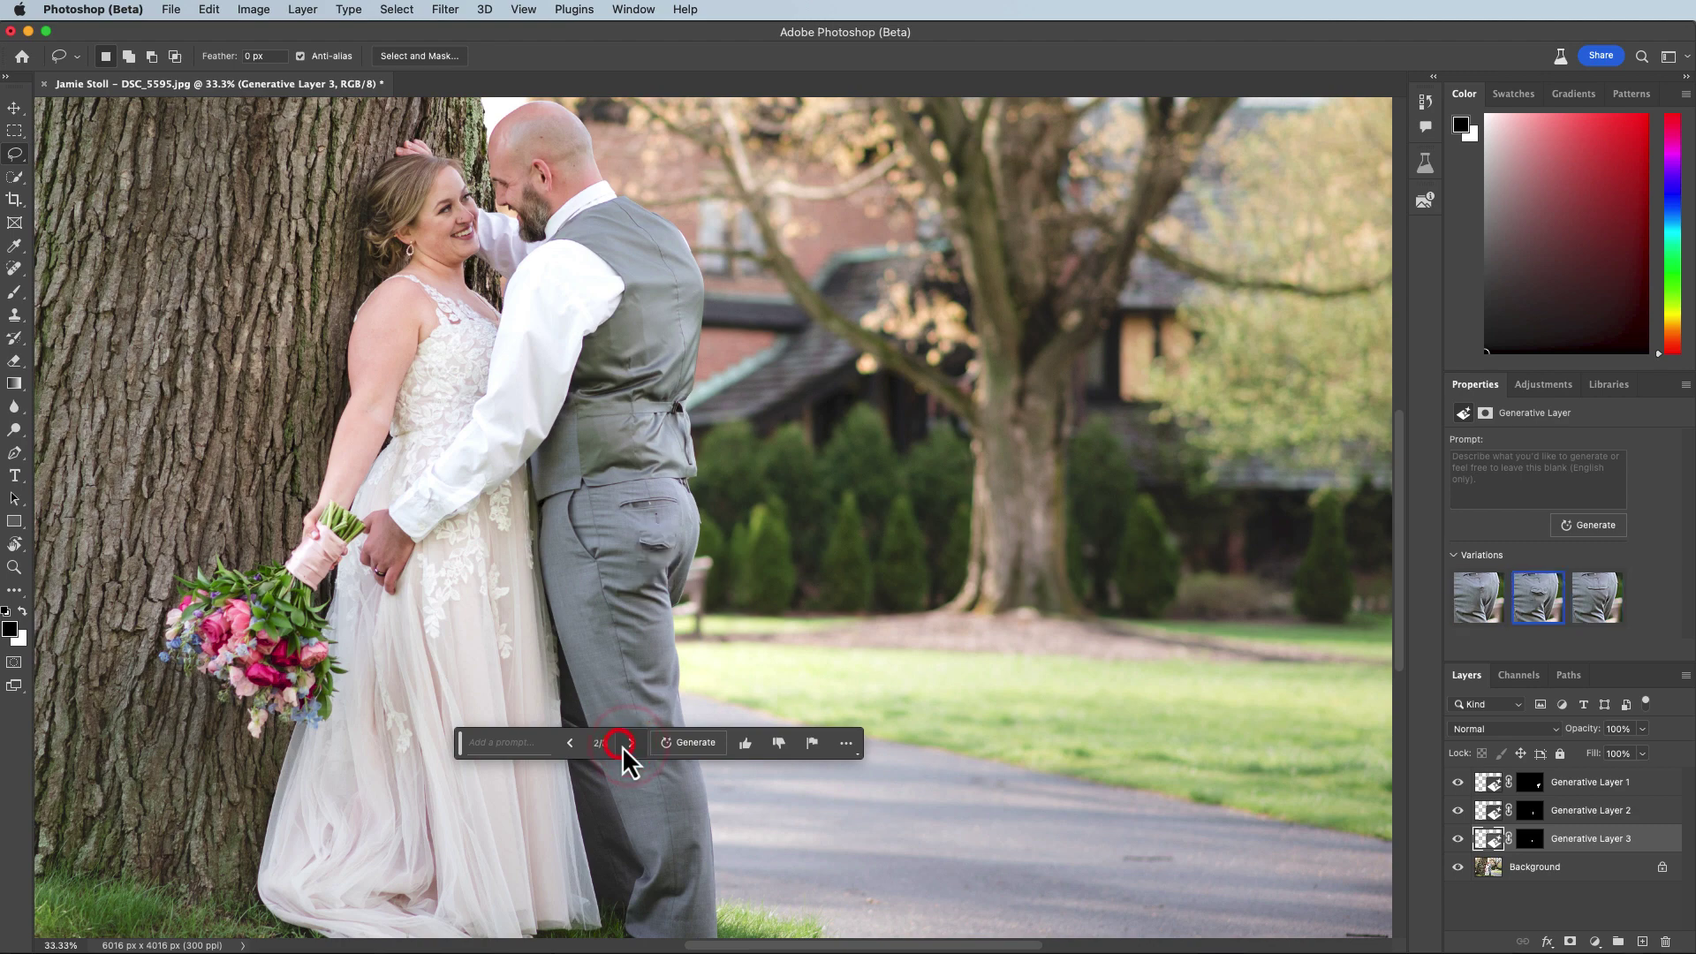
click(619, 746)
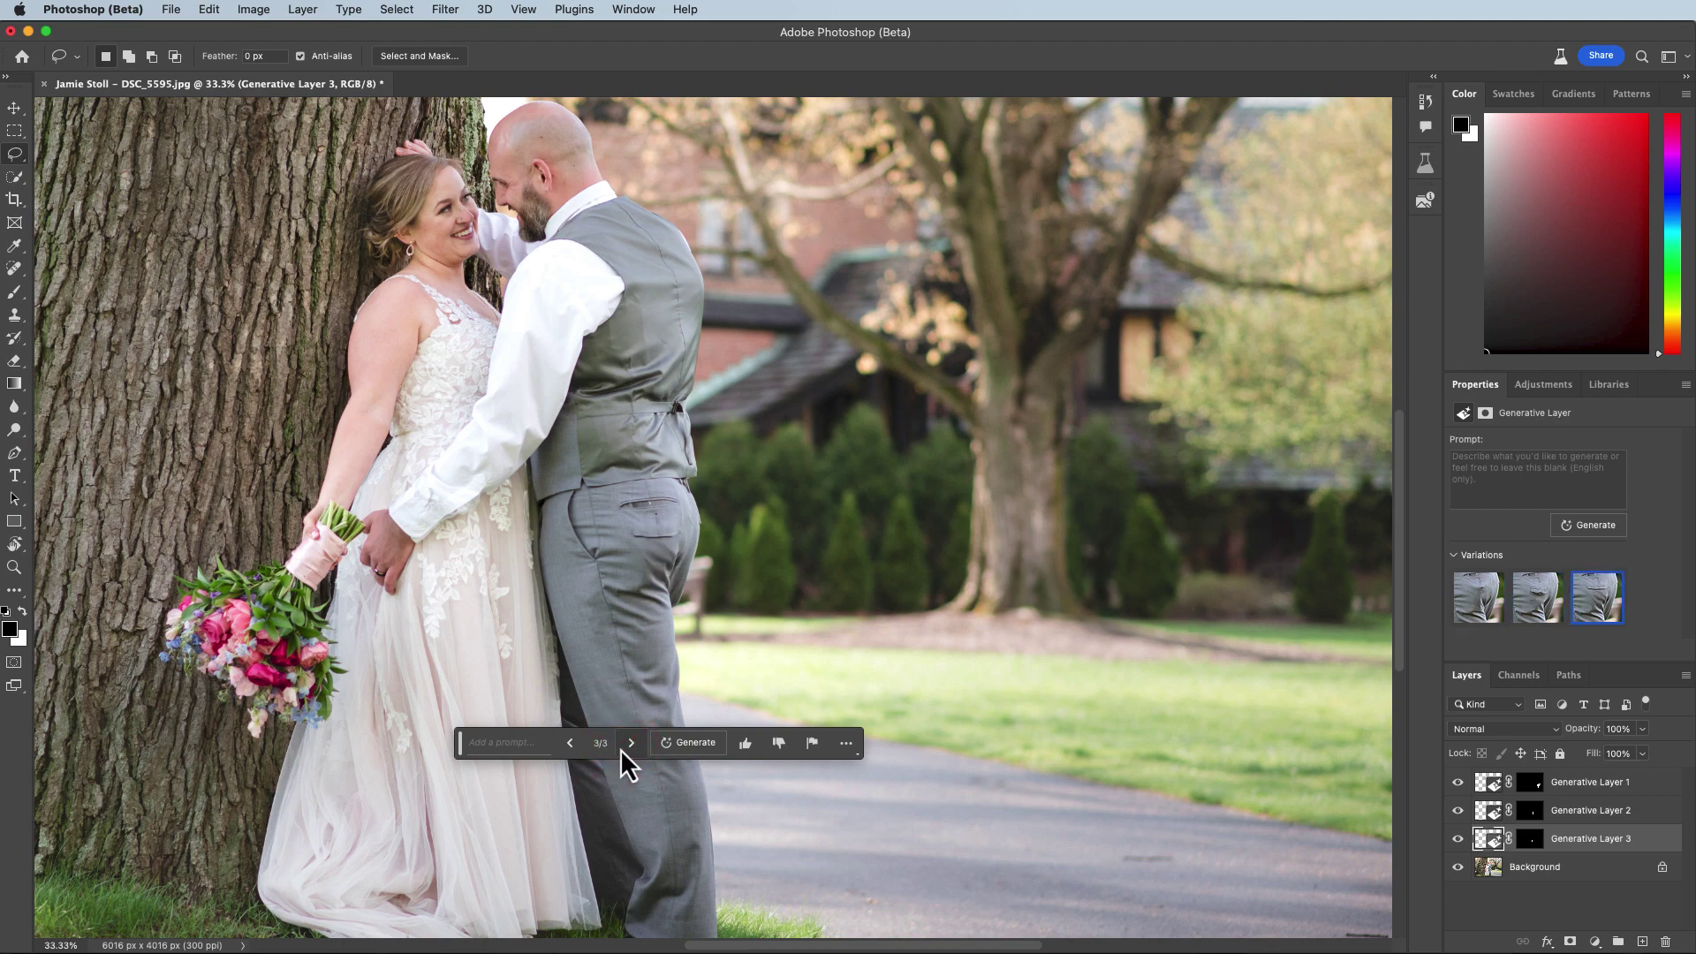
drag(1618, 847, 1665, 940)
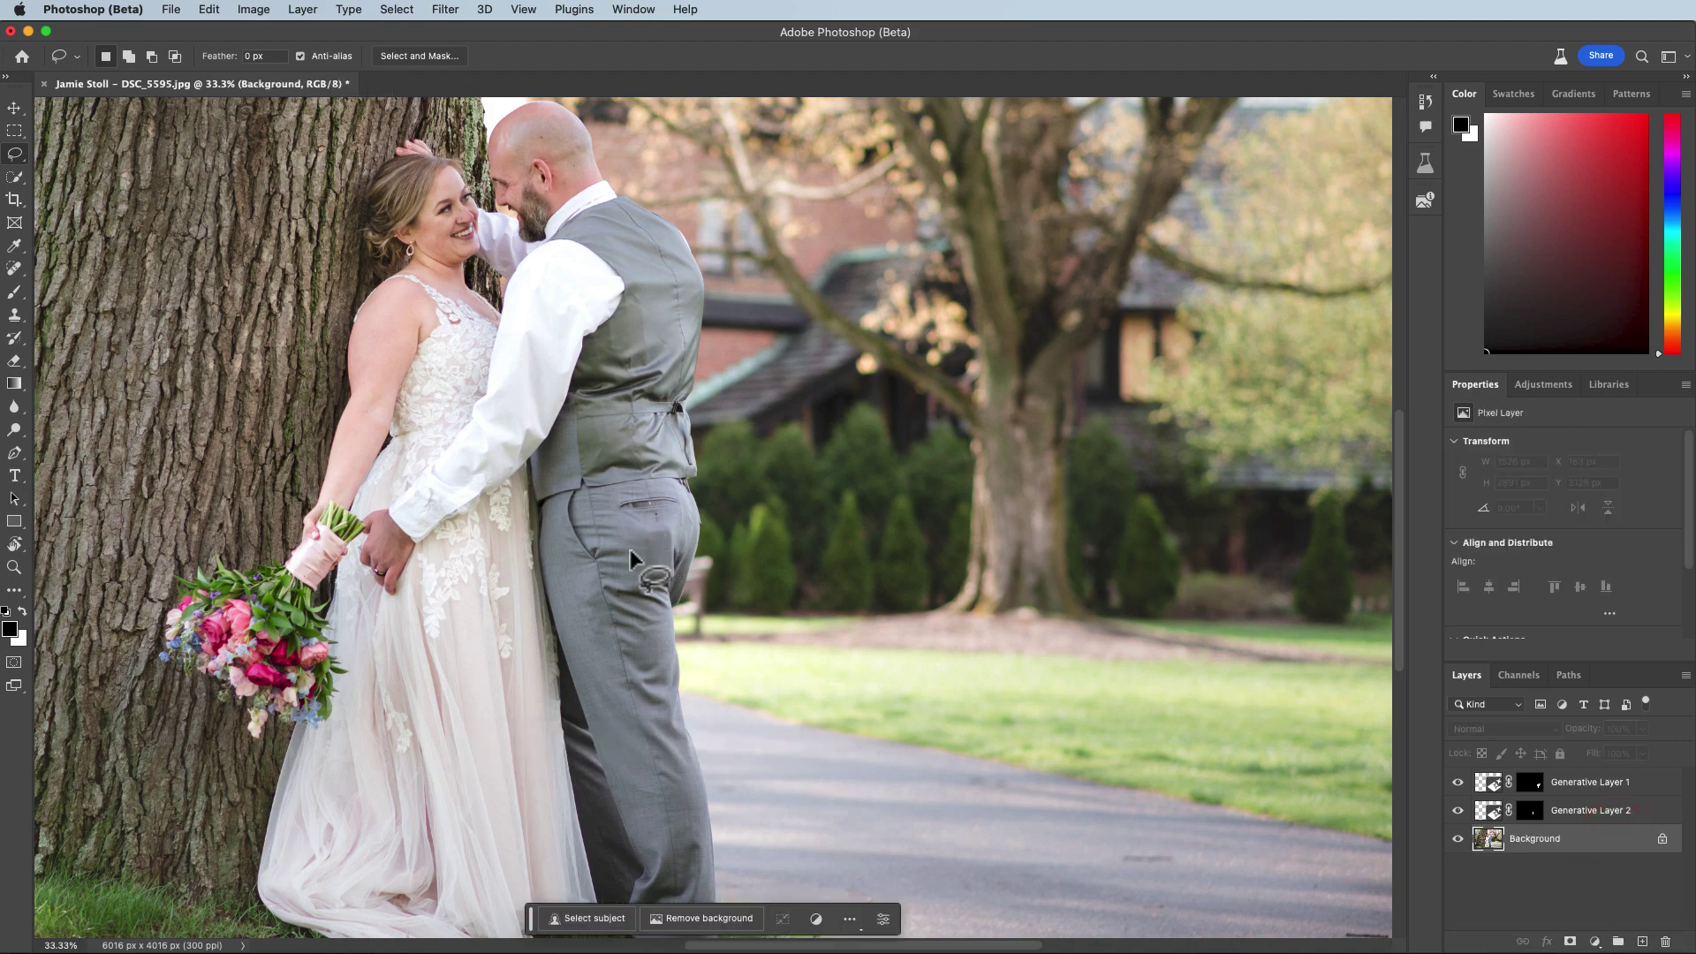
Lasso the back-pocket bulge and Generative Fill it with 'remove cell phone from pocket'
mouse_move(623, 545)
mouse_down()
mouse_move(629, 579)
mouse_move(662, 596)
mouse_move(669, 521)
mouse_move(629, 534)
mouse_up()
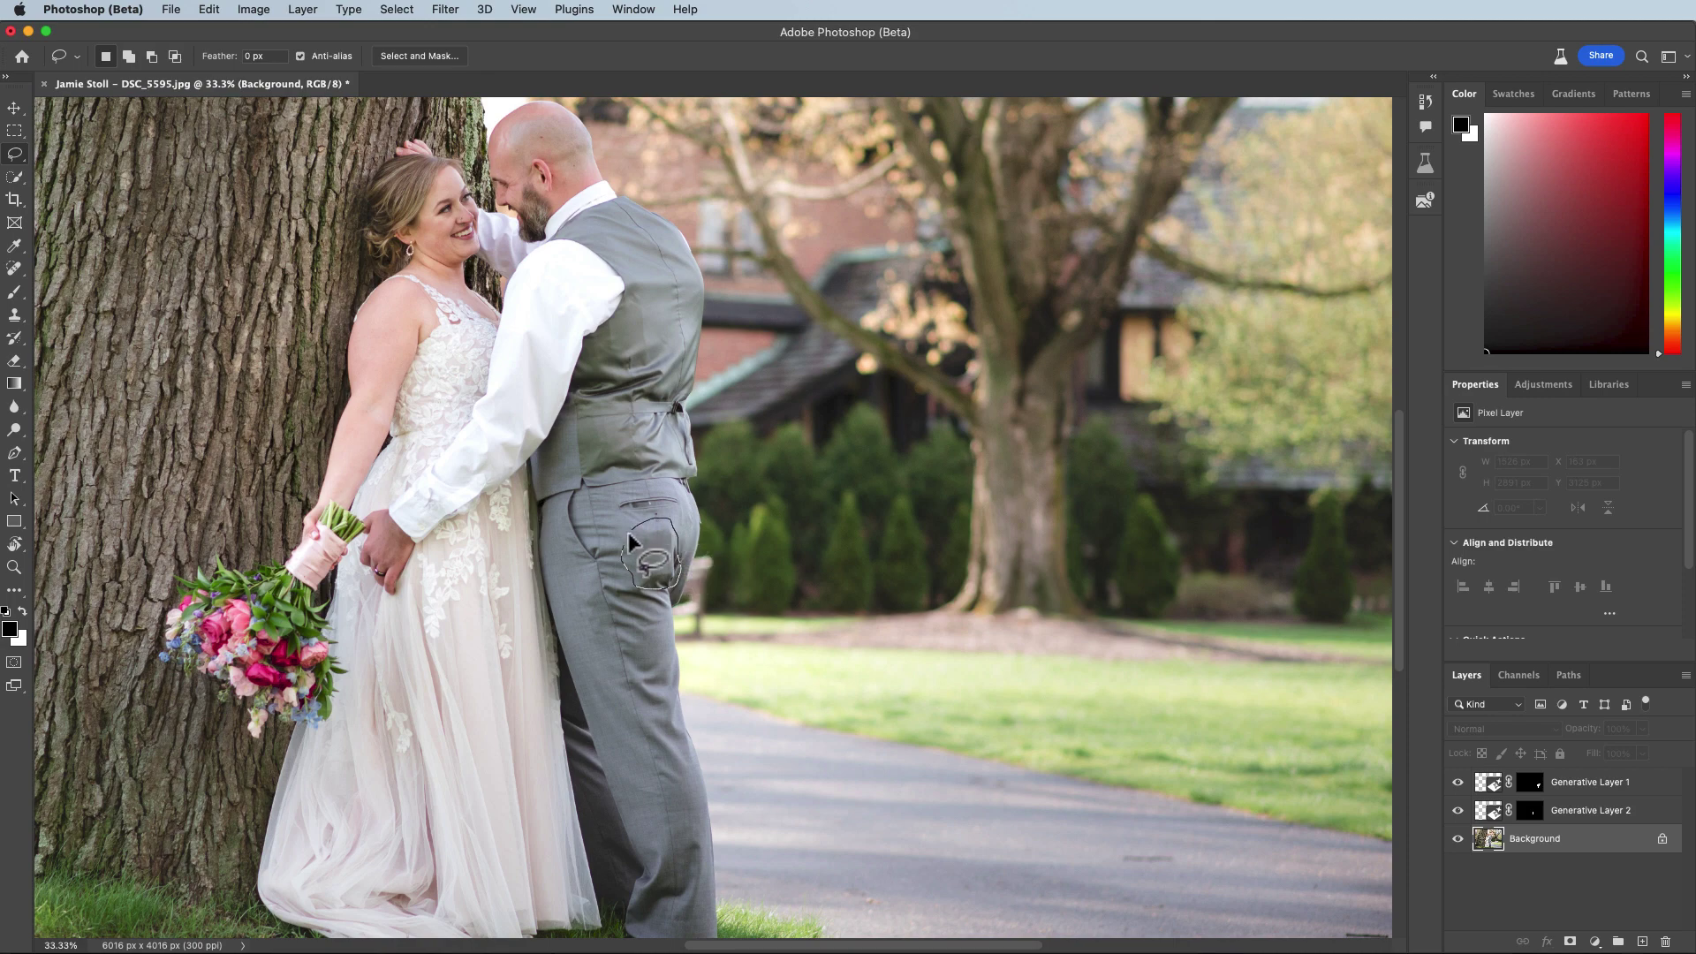
click(515, 616)
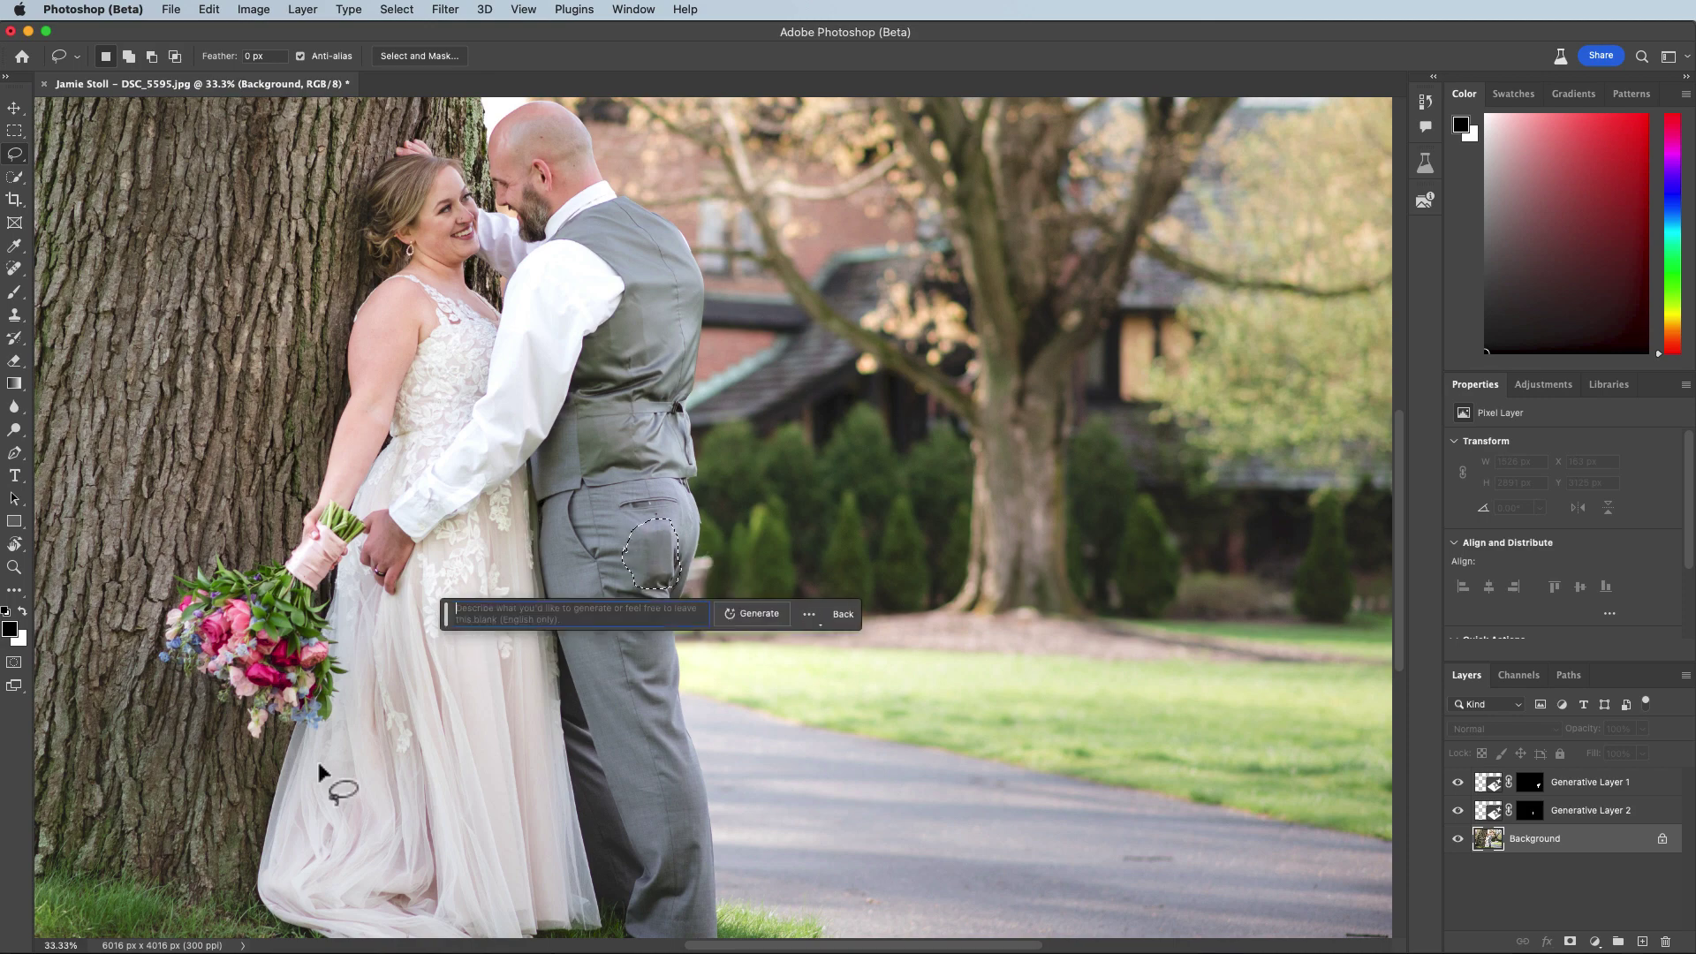
text(remove cell phone from pocket)
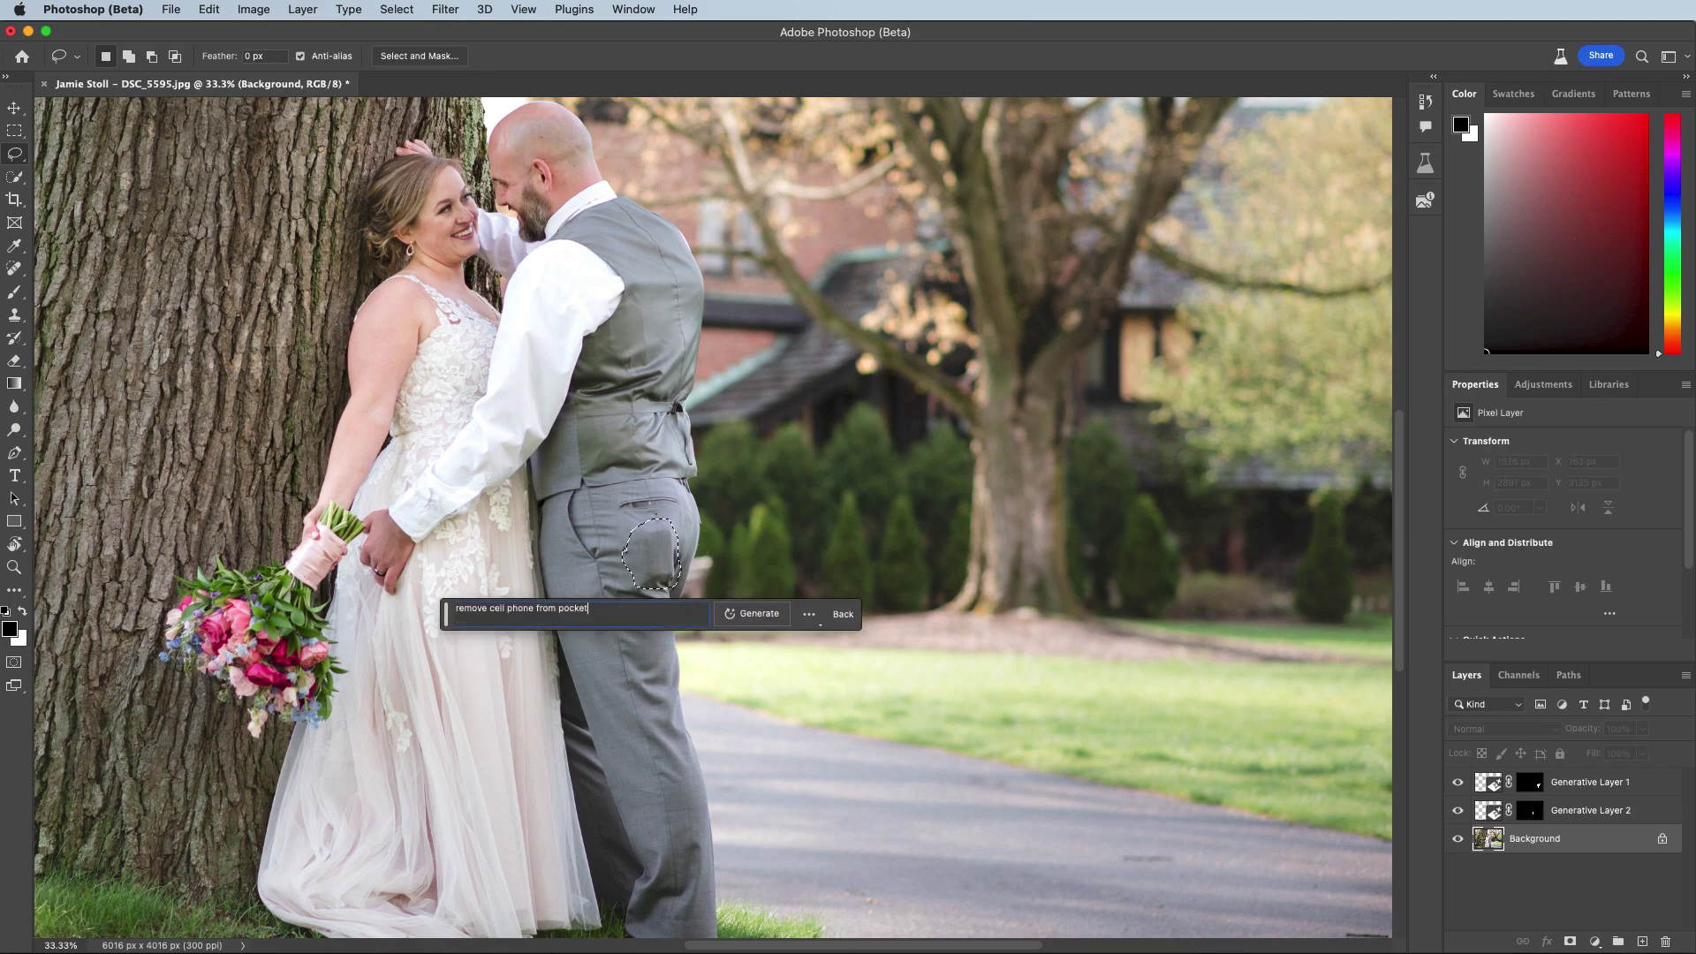
key(Return)
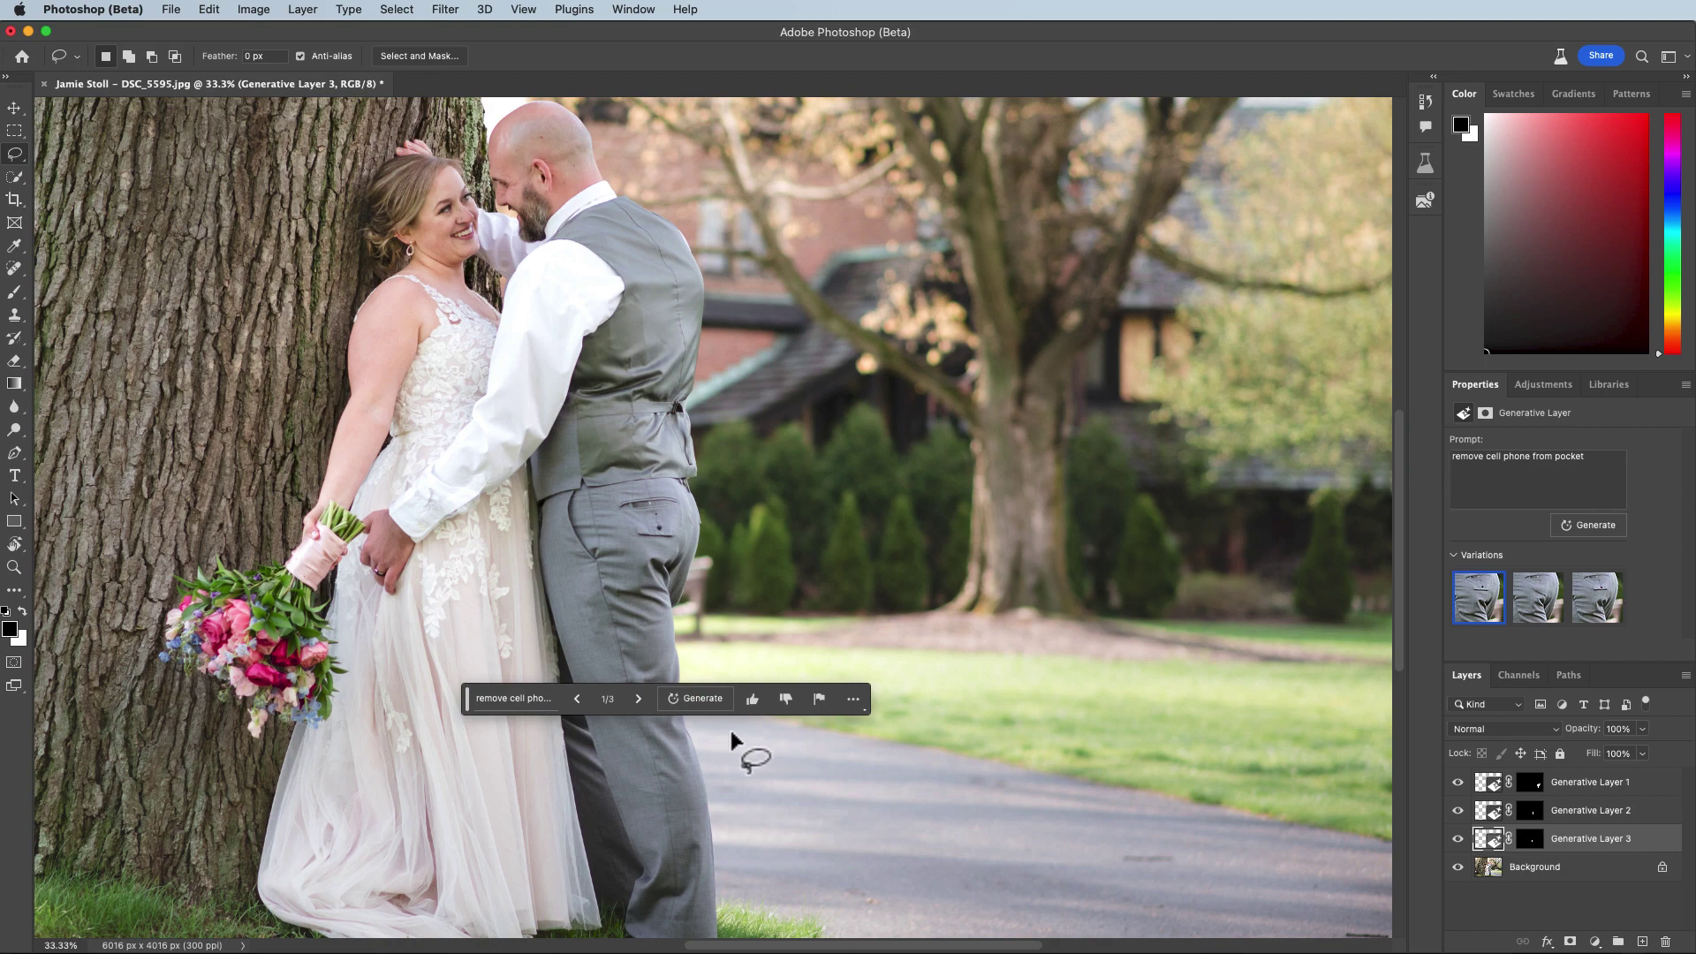
click(639, 705)
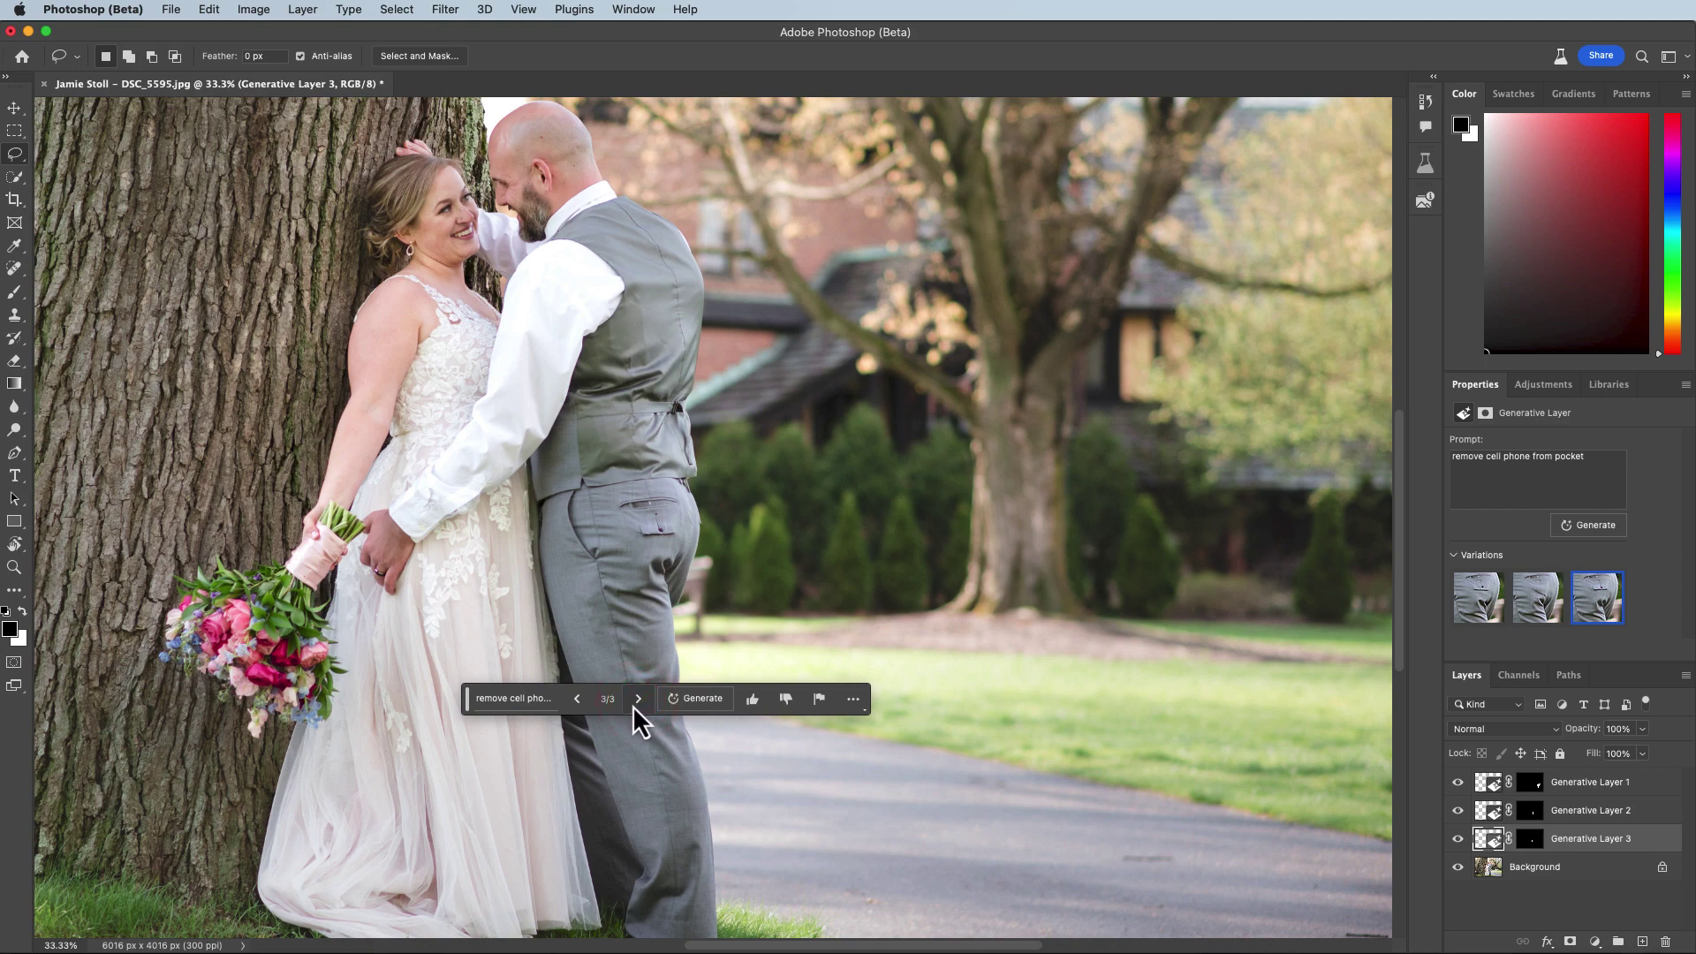
Generate three more pocket variations, review all six, and keep variation 2 of 6
click(1587, 527)
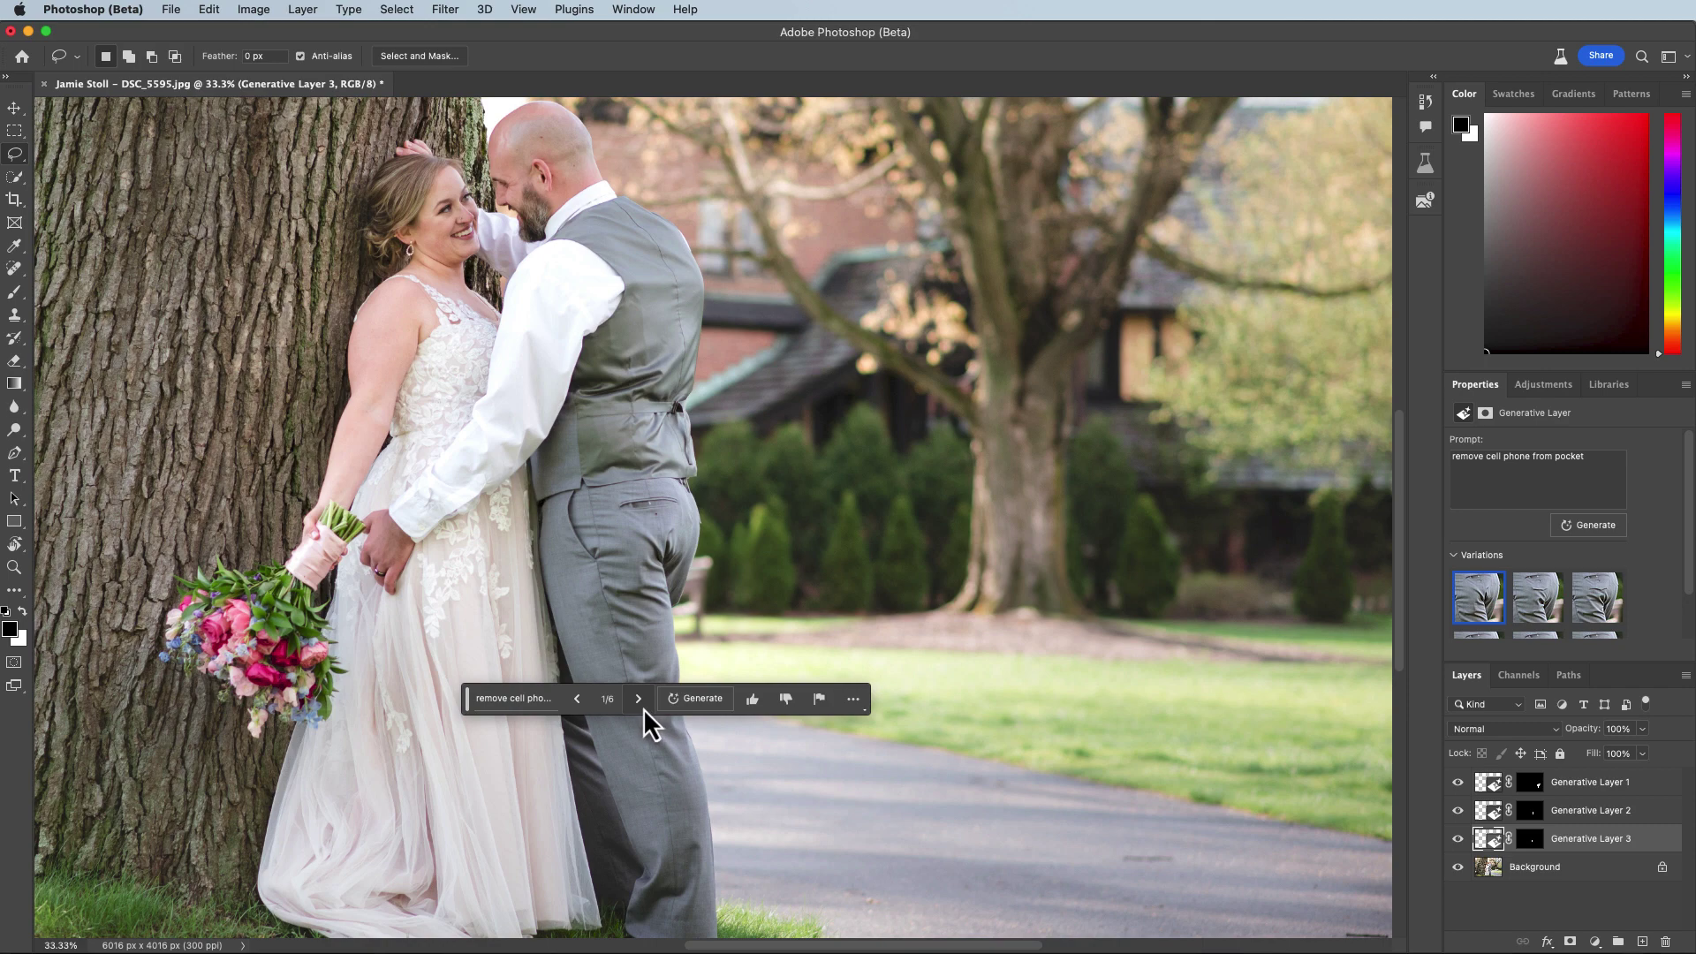
click(638, 699)
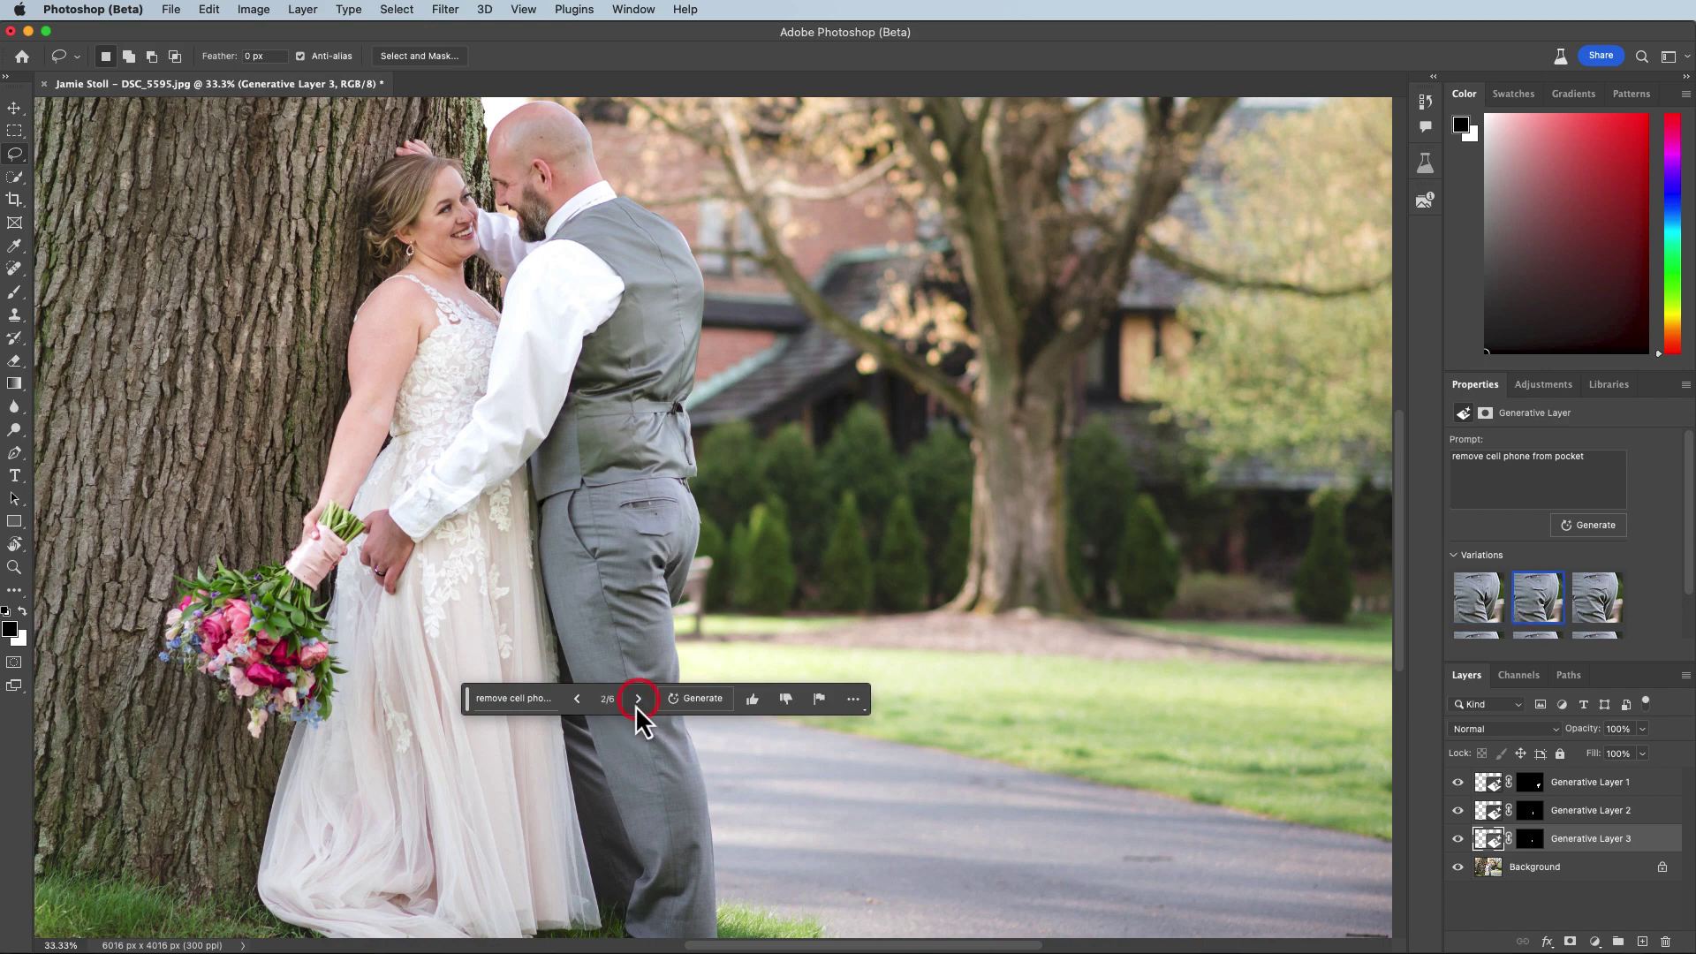
click(637, 698)
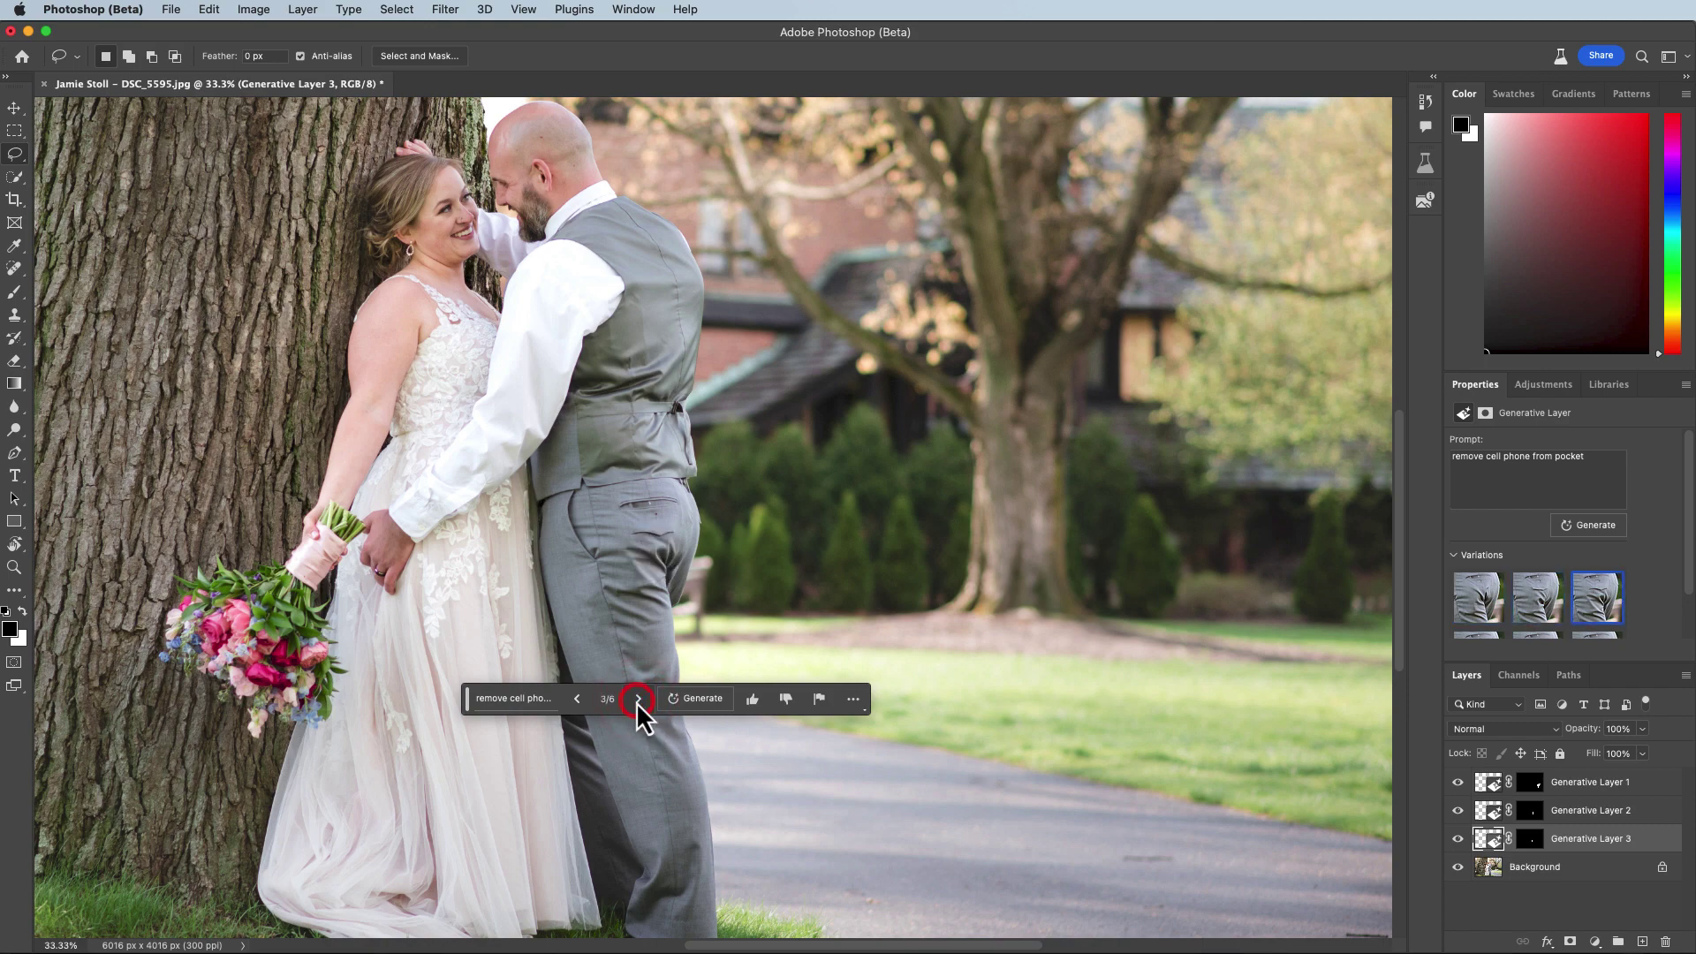
click(639, 698)
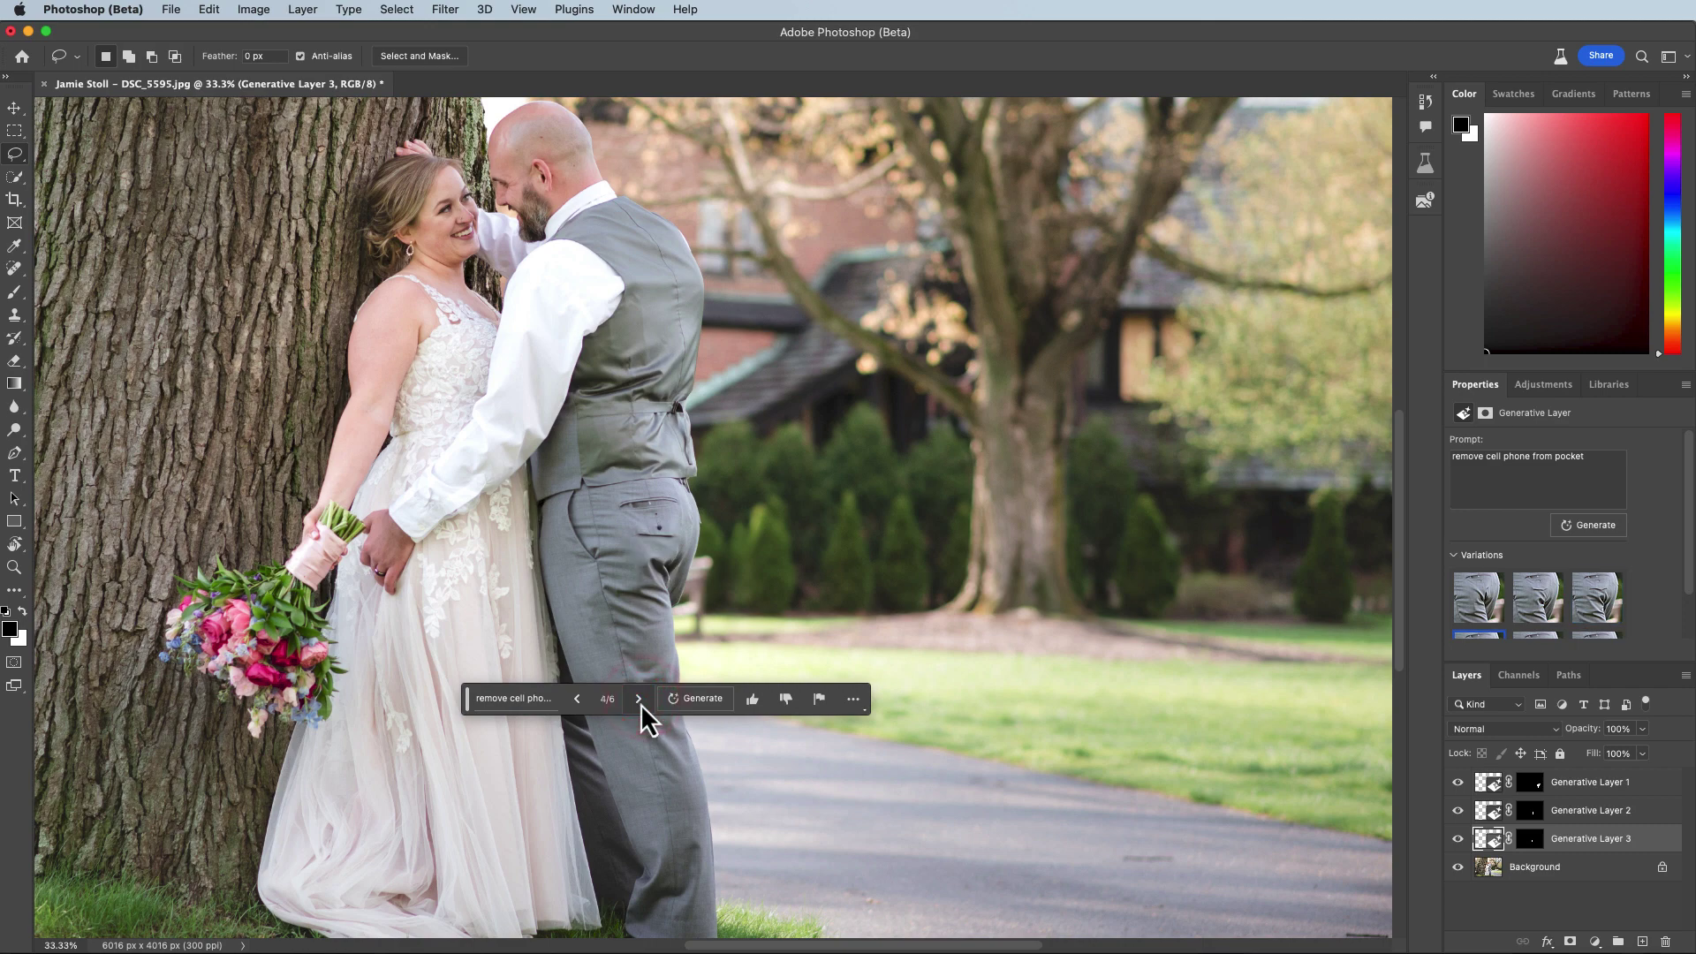
click(639, 700)
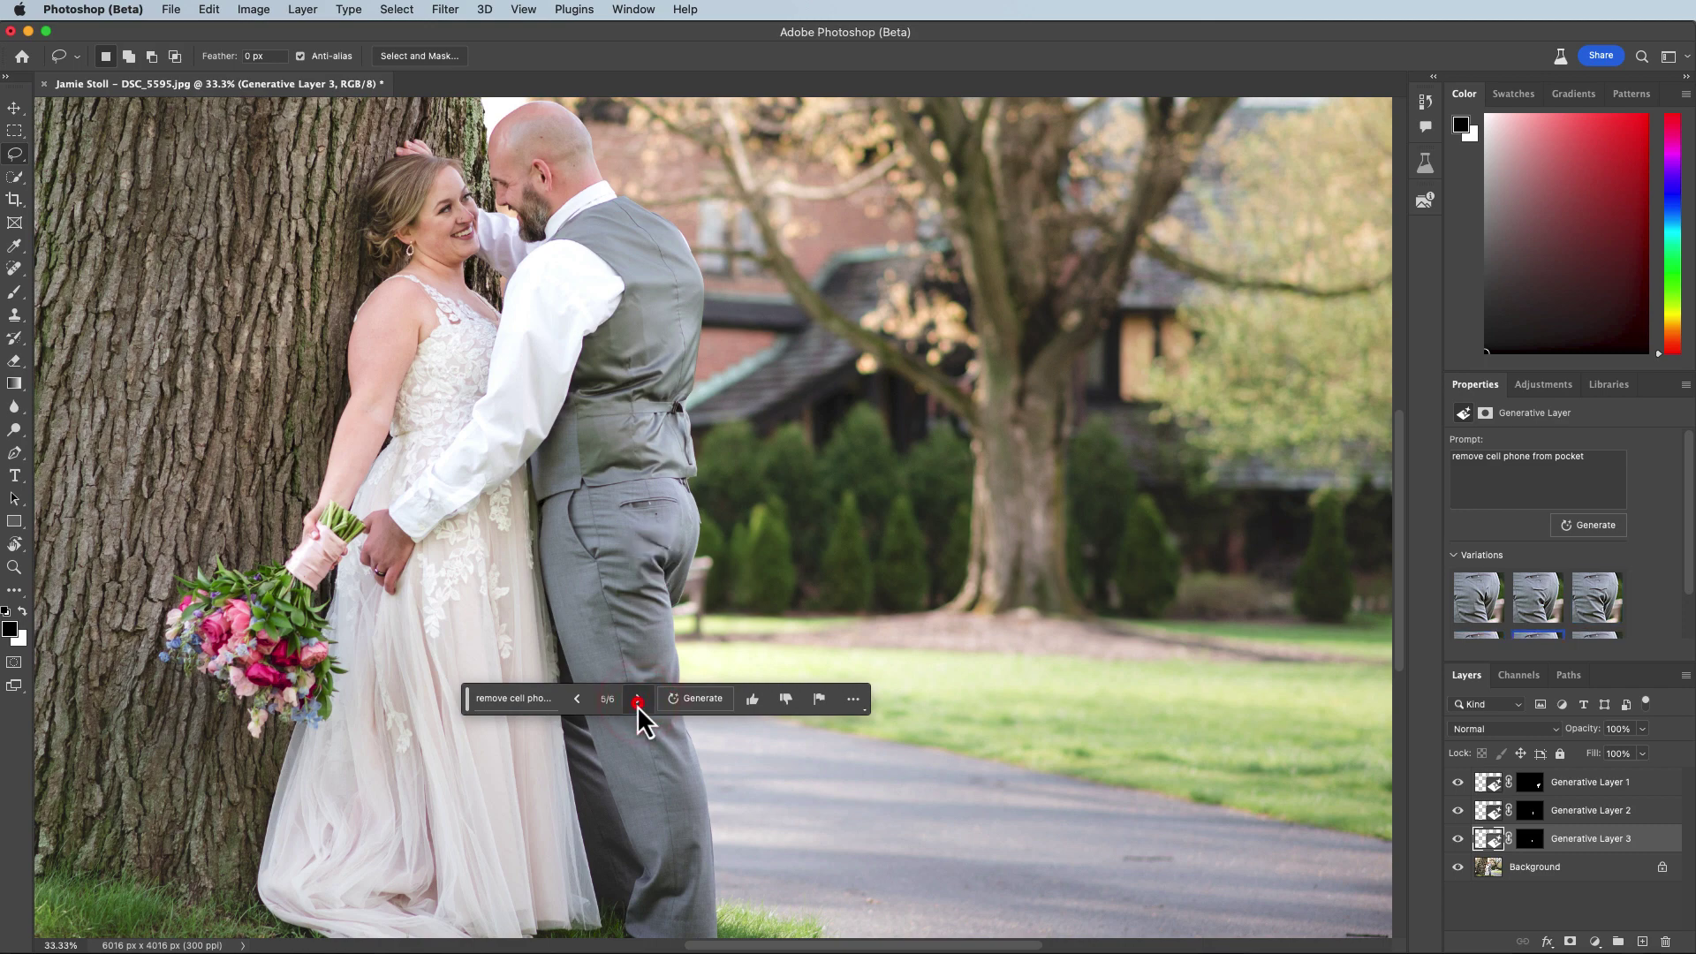
click(638, 700)
click(638, 699)
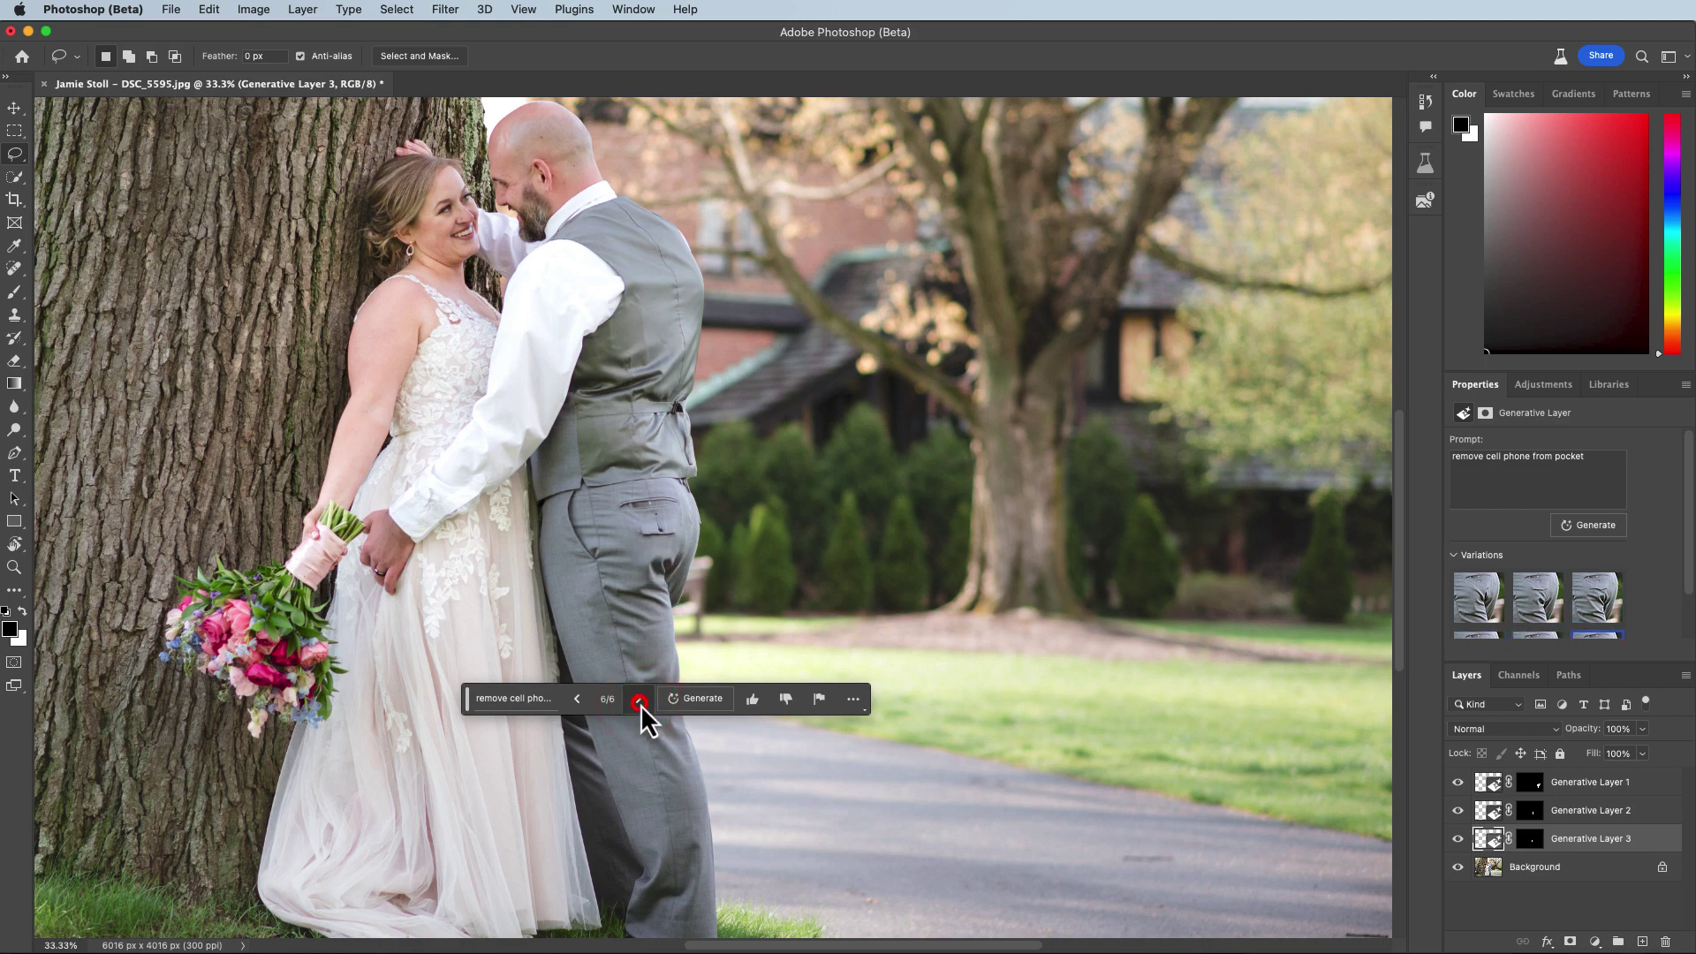
click(636, 700)
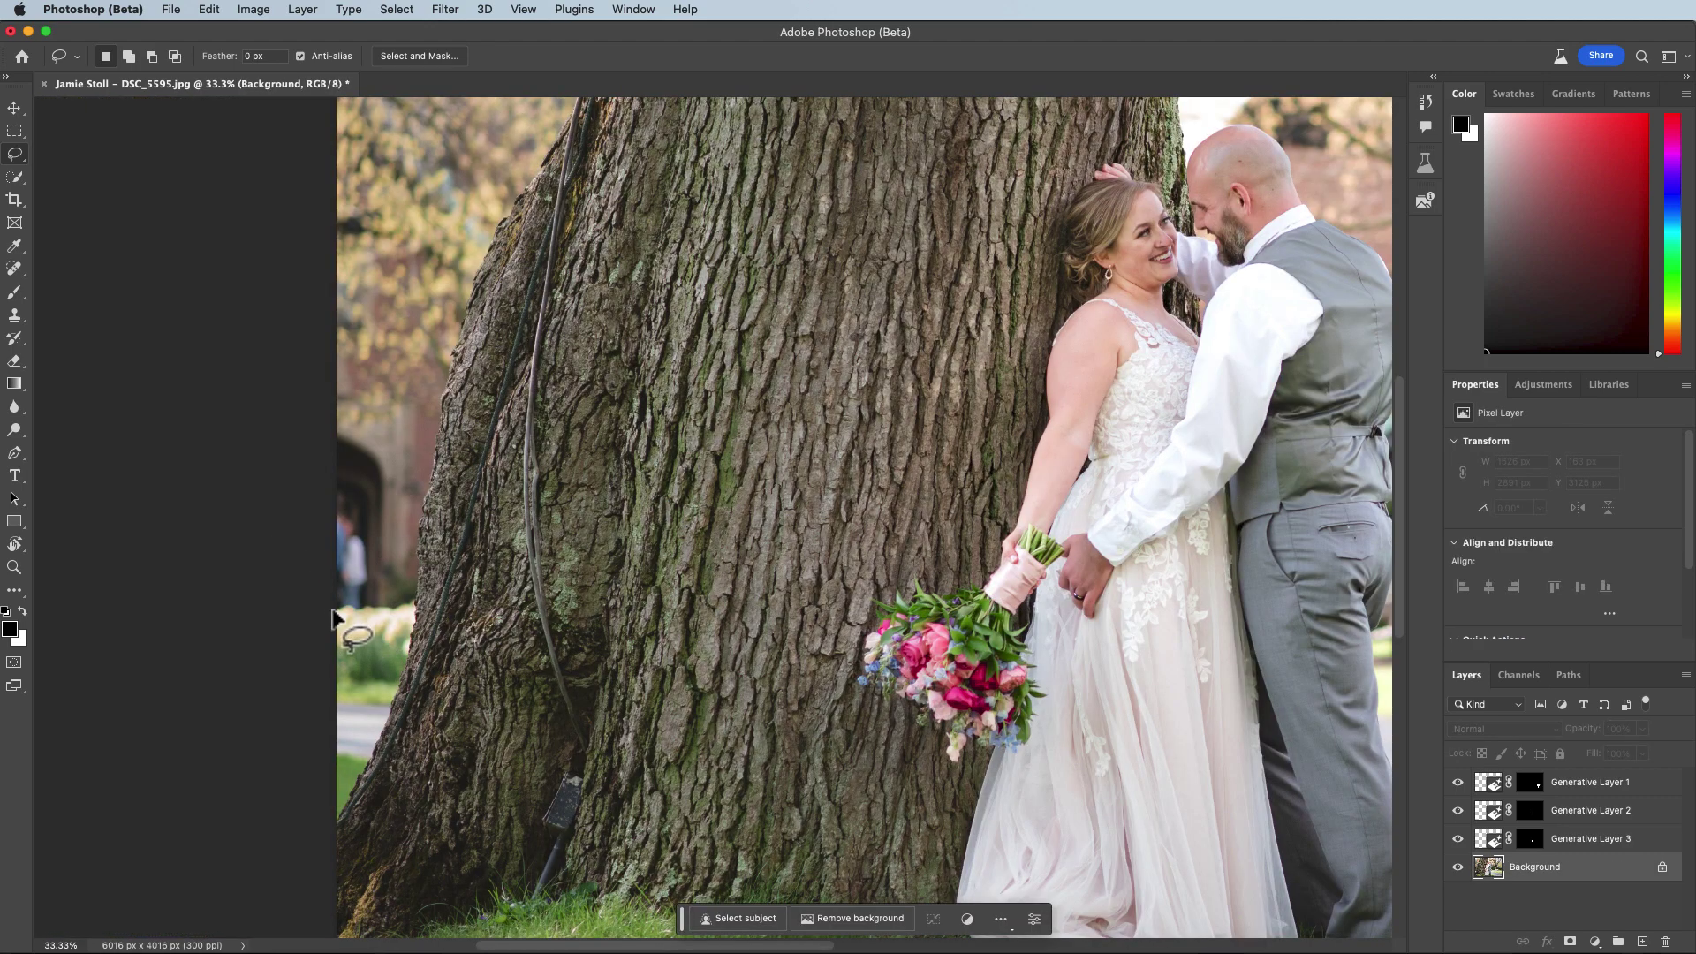
Lasso the distant figure at the photo's left edge and remove it with an unprompted Generative Fill
mouse_move(333, 609)
mouse_down()
mouse_move(358, 611)
mouse_move(375, 570)
mouse_move(359, 511)
mouse_move(328, 491)
mouse_up()
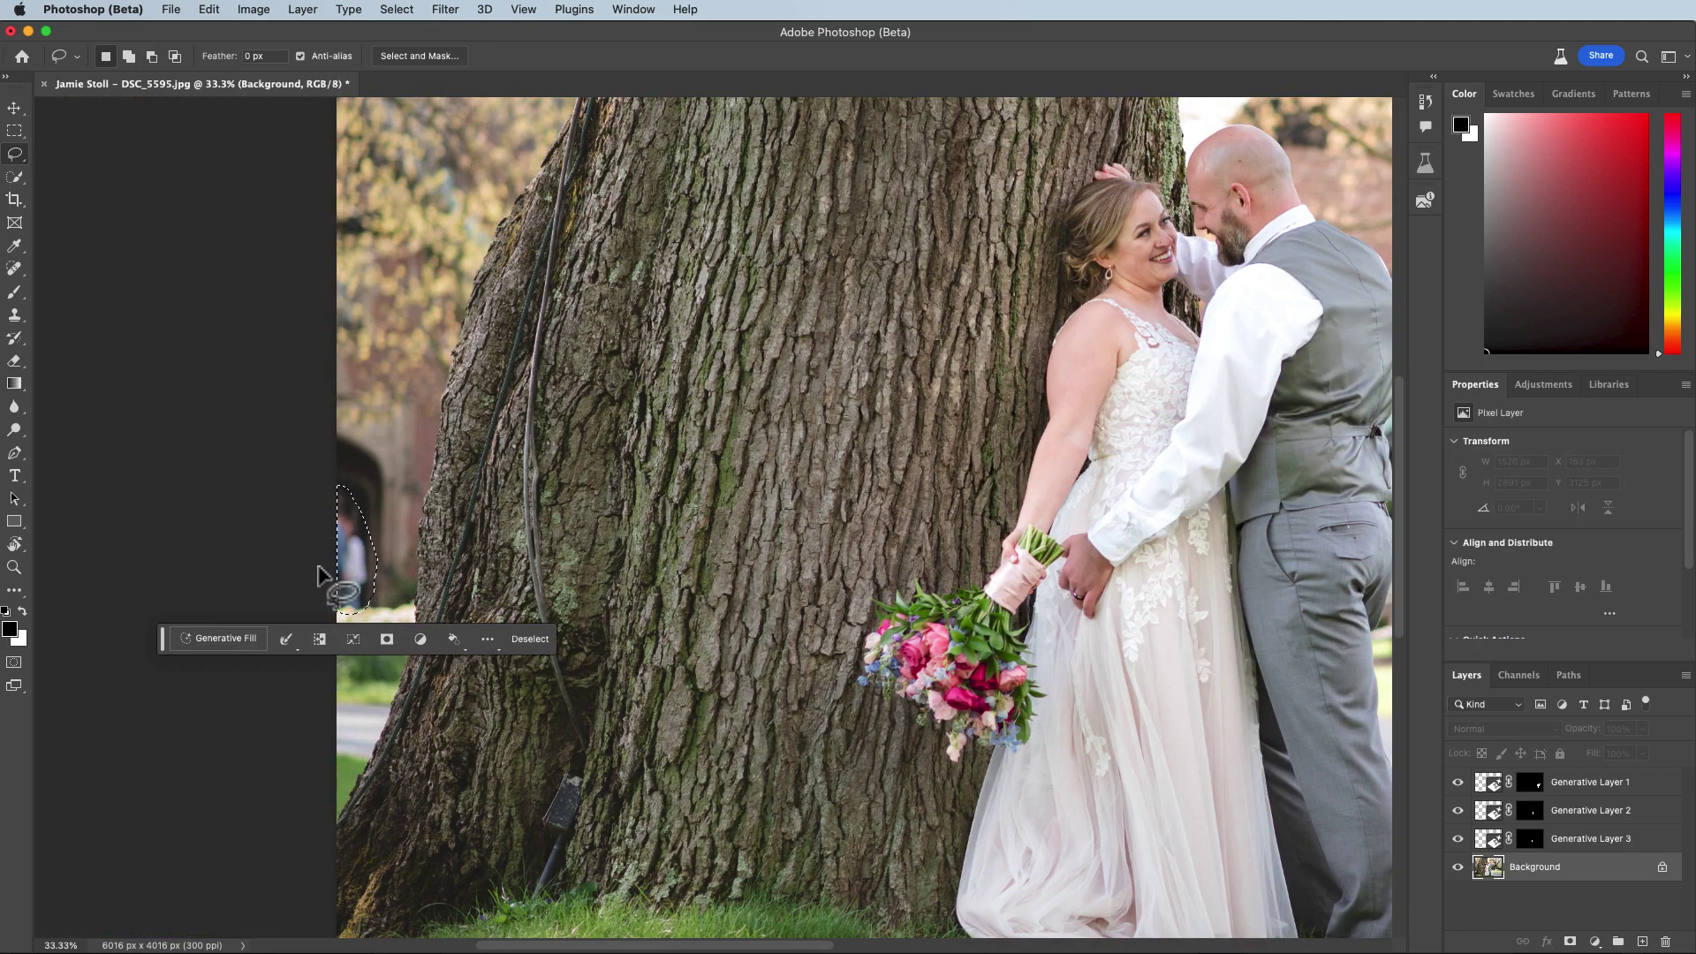
click(220, 638)
click(451, 638)
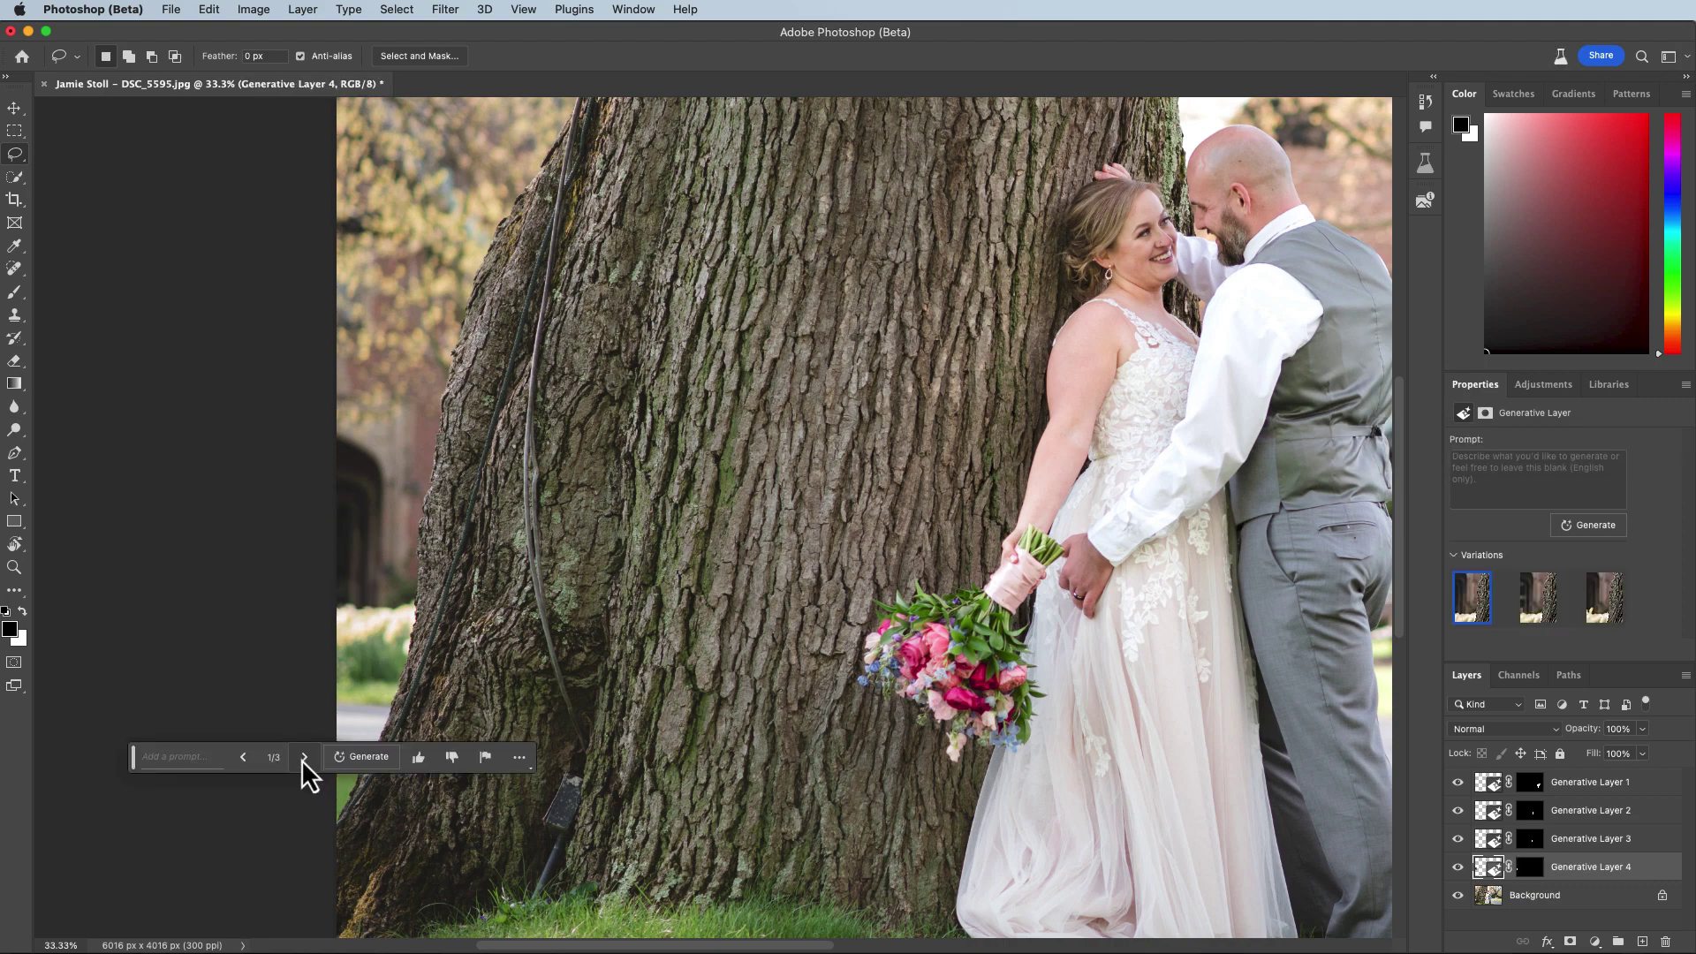
Compare all three generated variations and settle on variation 1 of 3
click(304, 757)
click(303, 757)
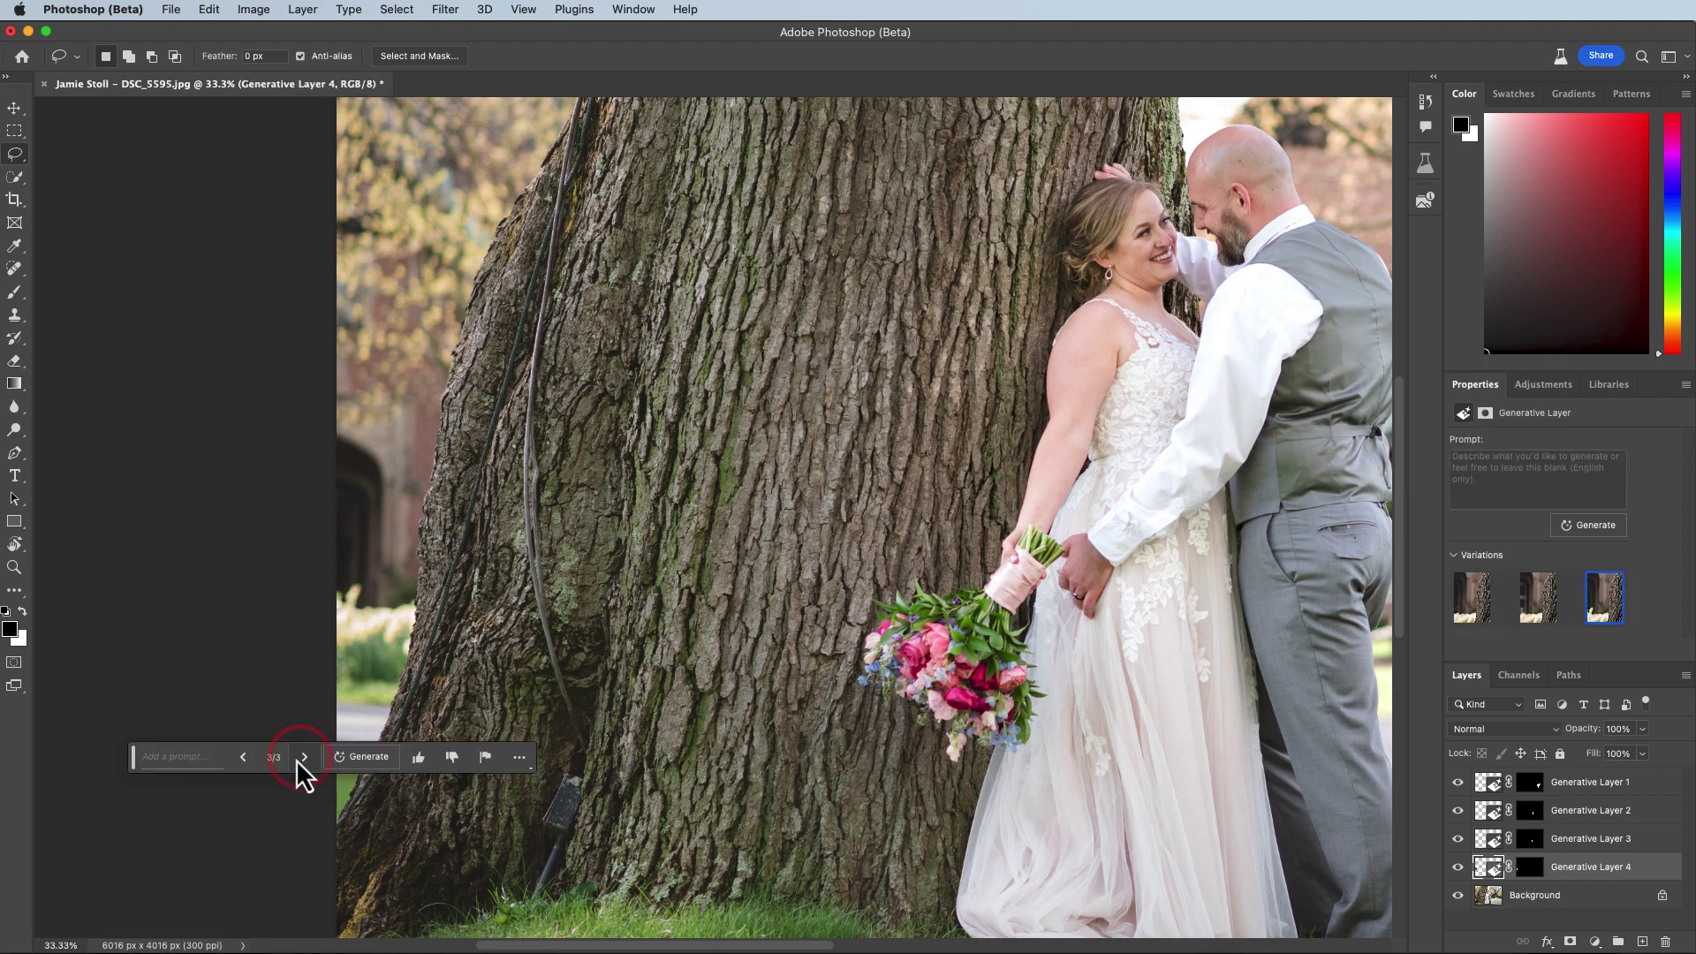
click(304, 757)
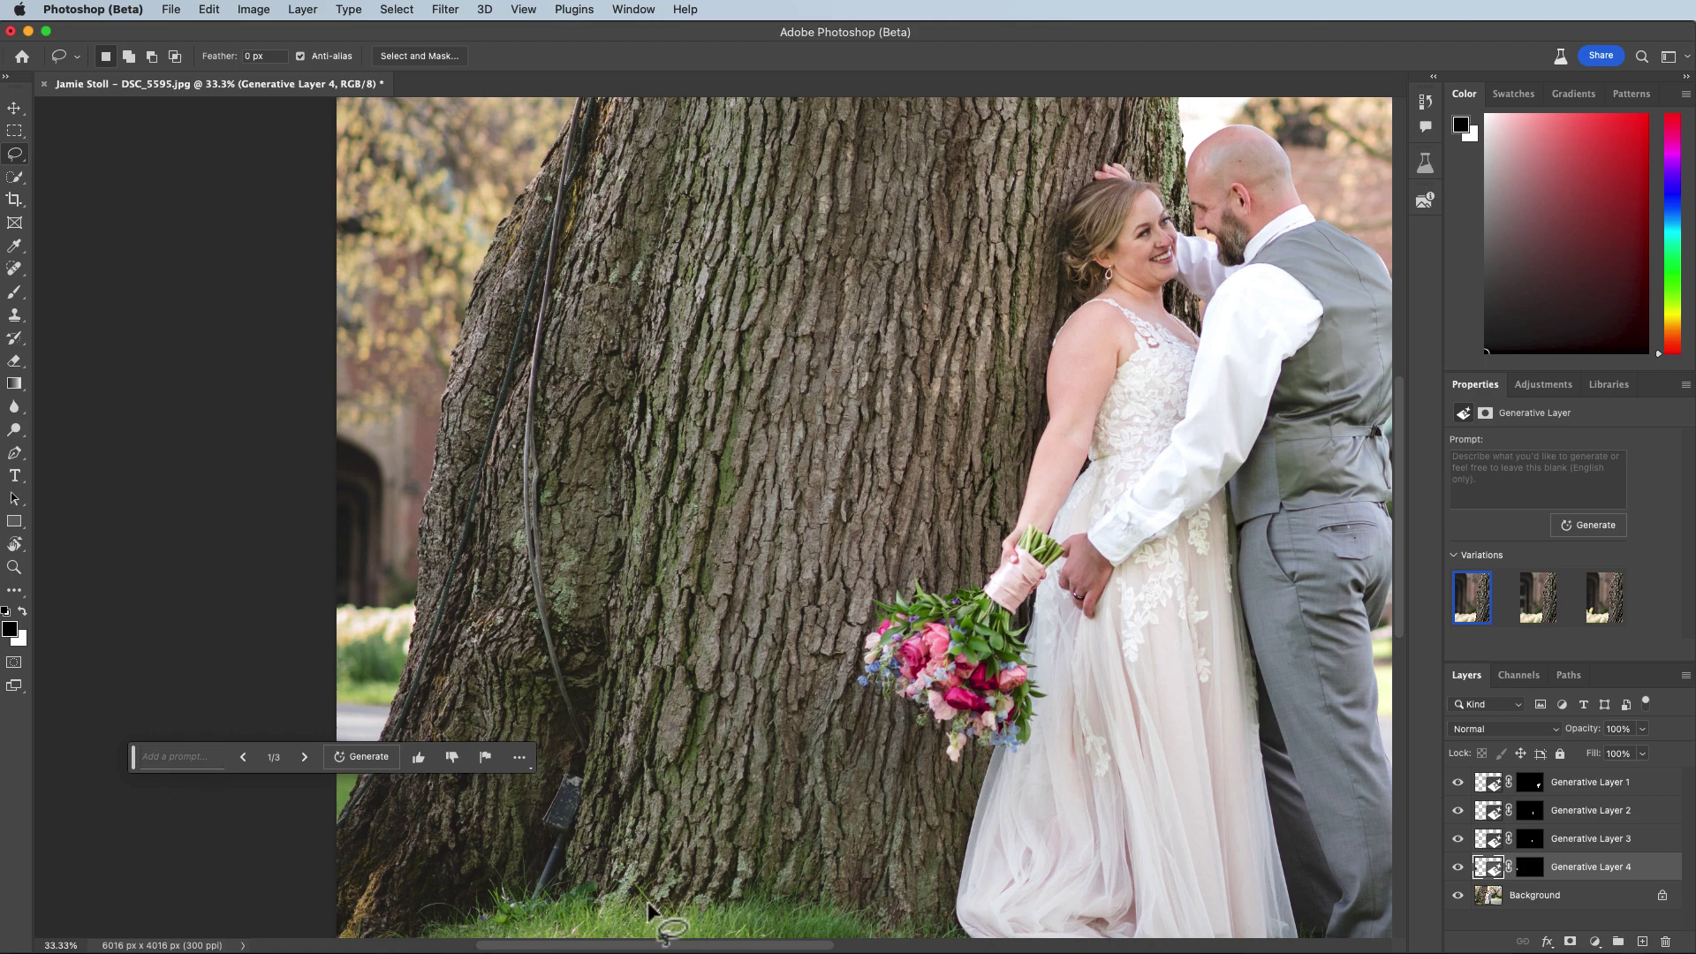
On the Background layer, lasso the electrical box at the tree base and generate a fill
click(1552, 905)
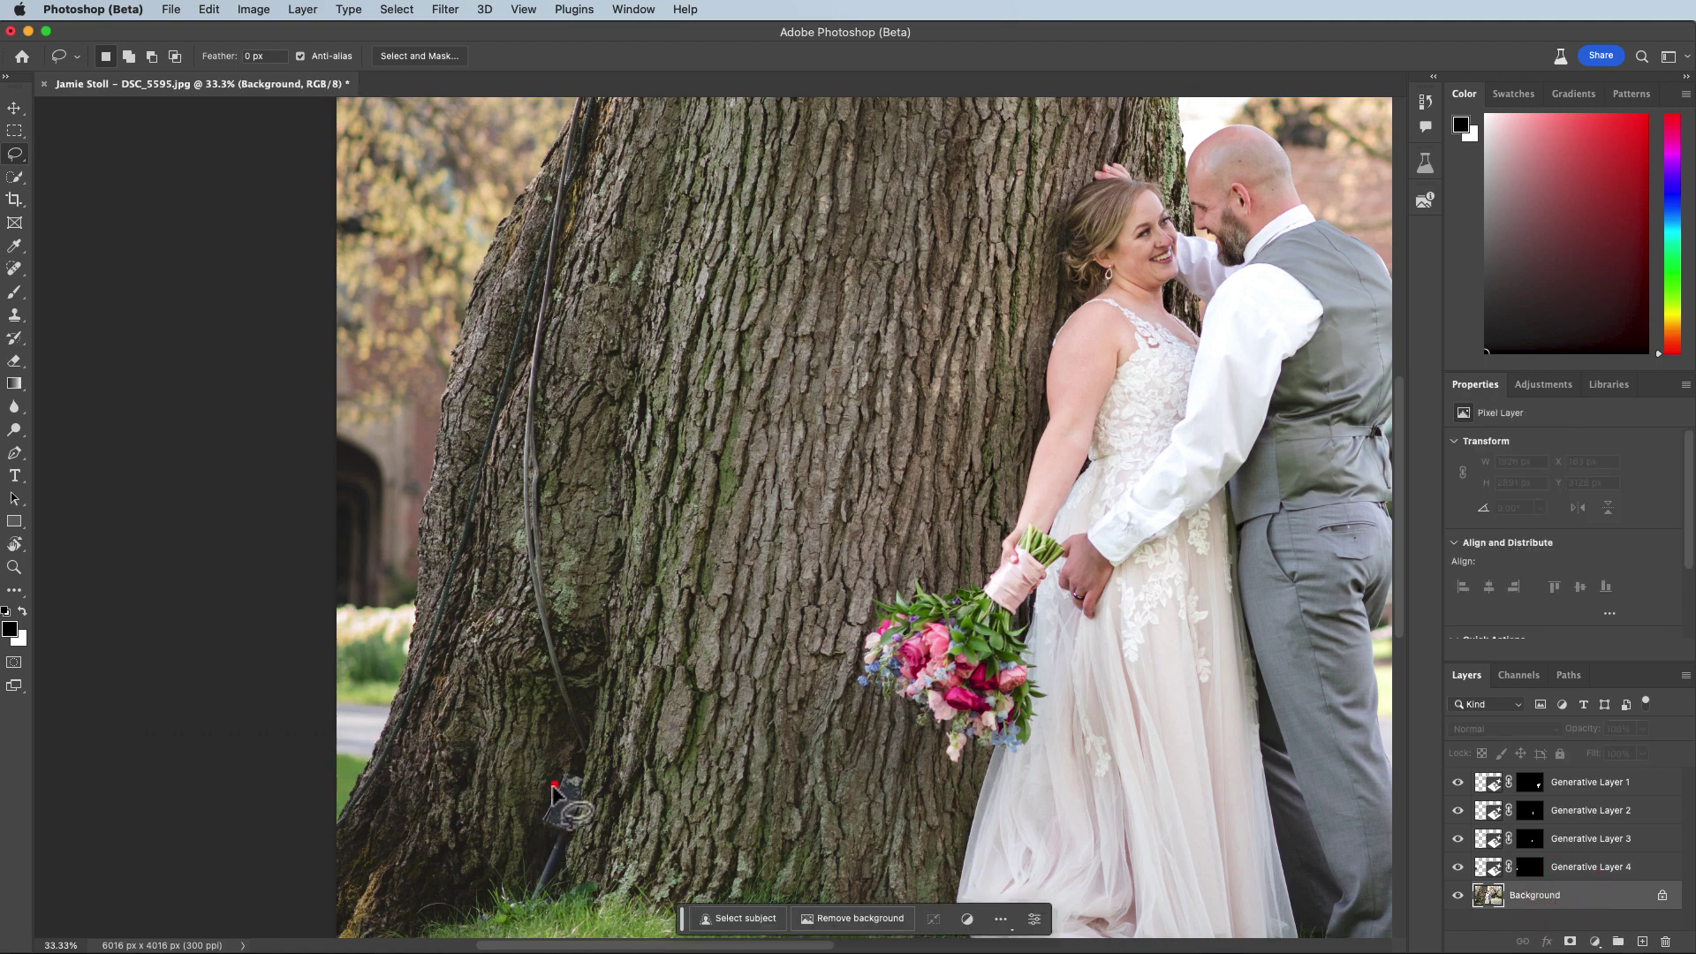
mouse_move(575, 781)
mouse_down()
mouse_move(532, 822)
mouse_move(535, 906)
mouse_move(601, 811)
mouse_move(588, 767)
mouse_move(541, 797)
mouse_move(573, 778)
mouse_up()
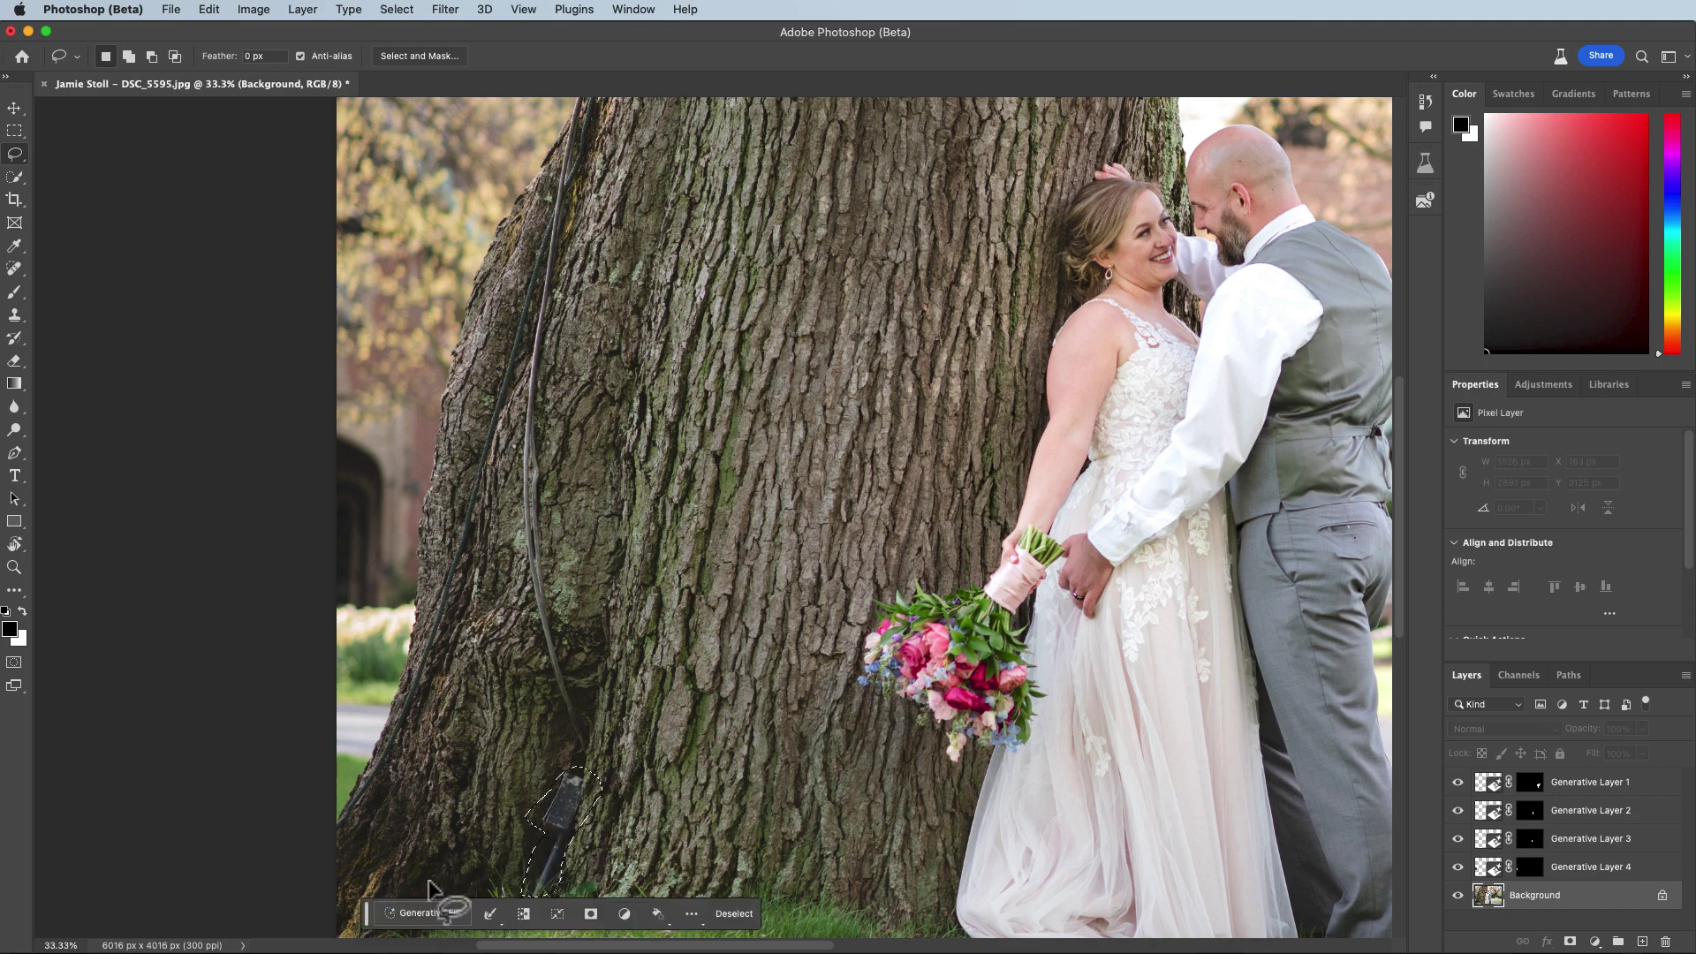
click(429, 913)
click(662, 912)
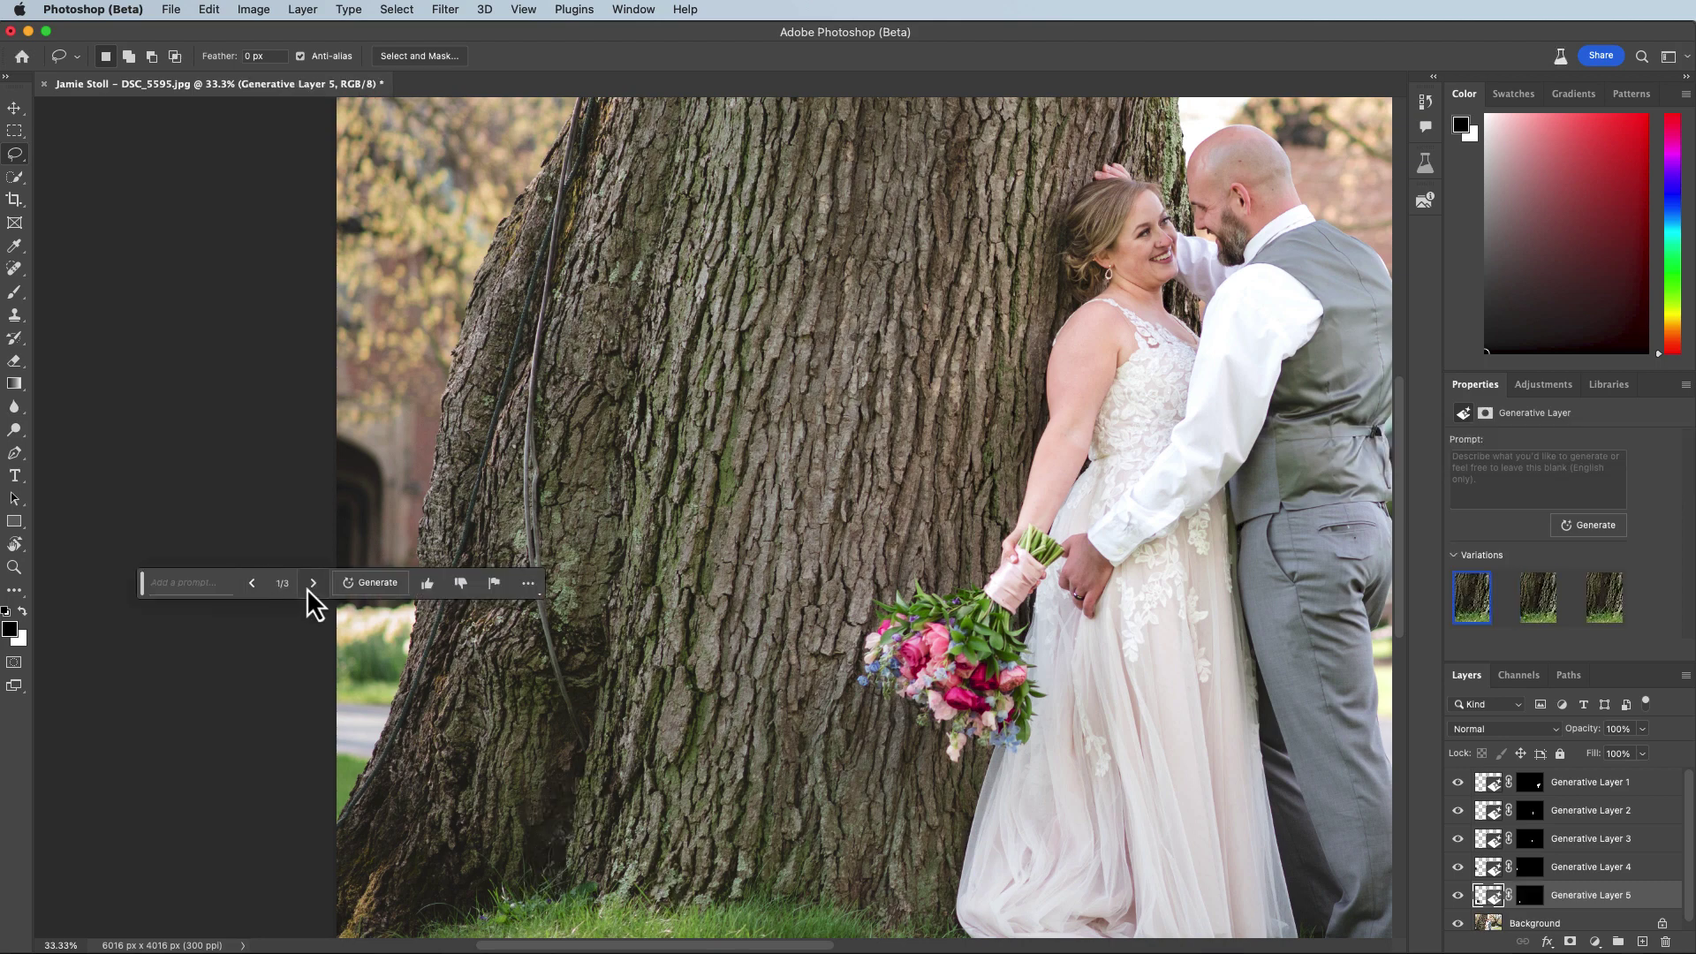
Keep variation 2 of 3 for the box fill and reselect the Background layer
click(309, 587)
click(307, 586)
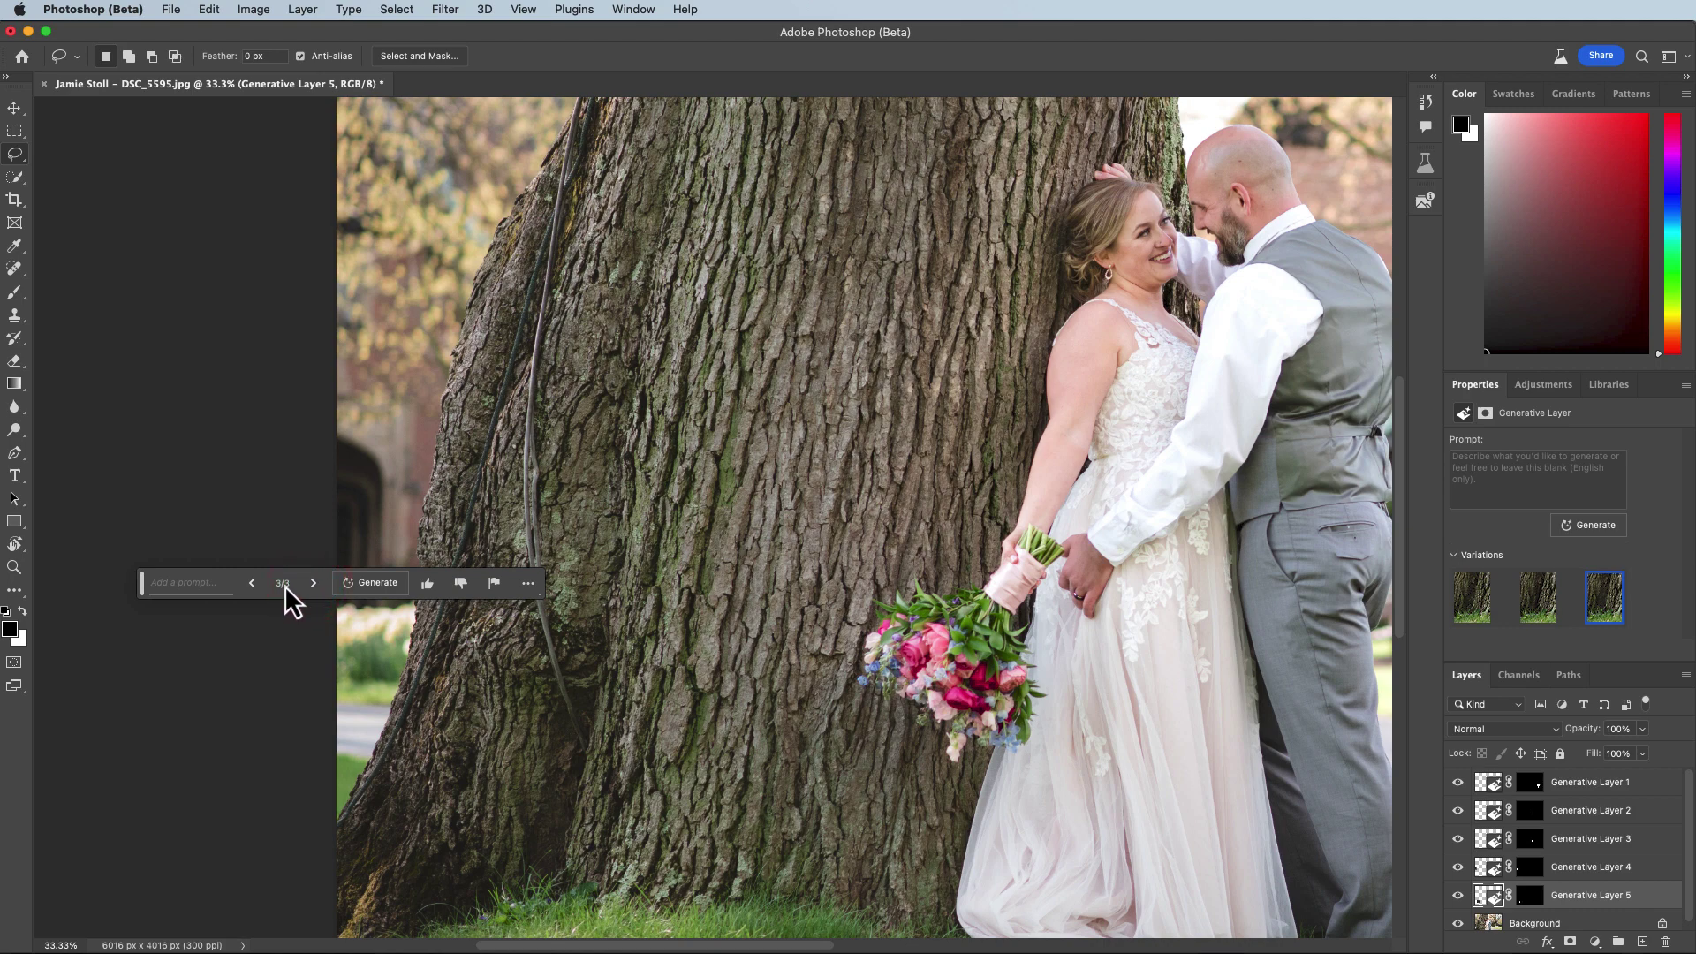
click(253, 583)
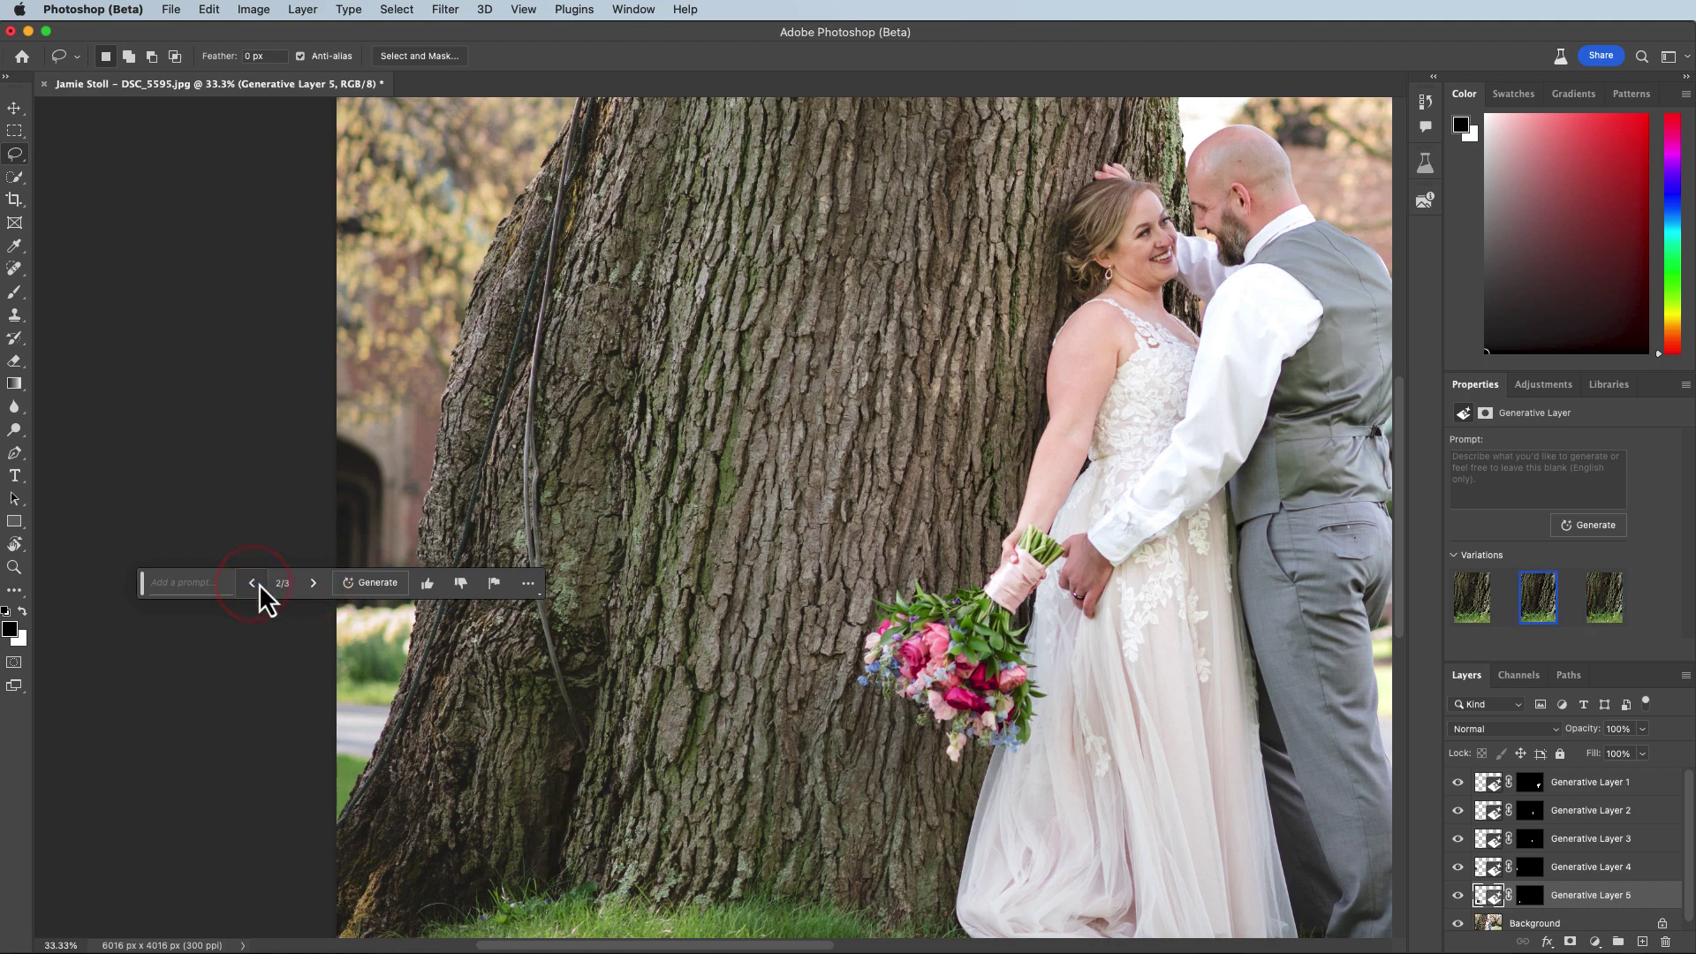
click(1571, 923)
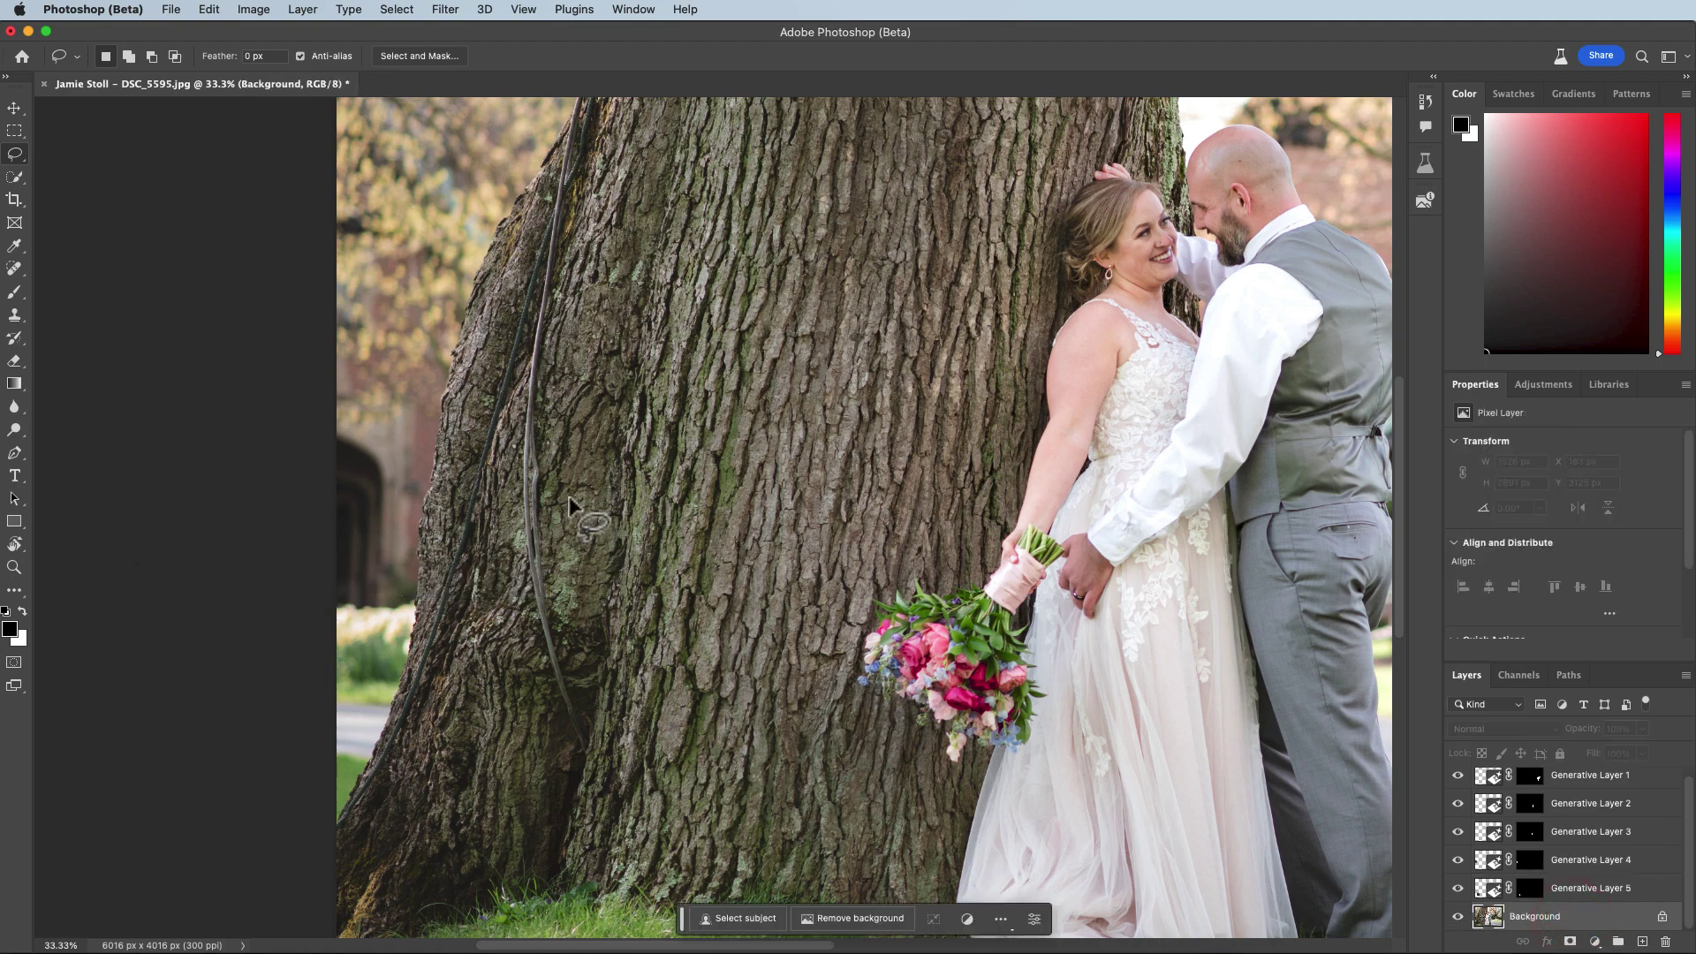
Lasso the lower cable on the tree trunk and generate a bark fill over it
mouse_move(539, 659)
mouse_down()
mouse_move(562, 743)
mouse_move(593, 745)
mouse_move(529, 537)
mouse_move(525, 629)
mouse_up()
click(423, 777)
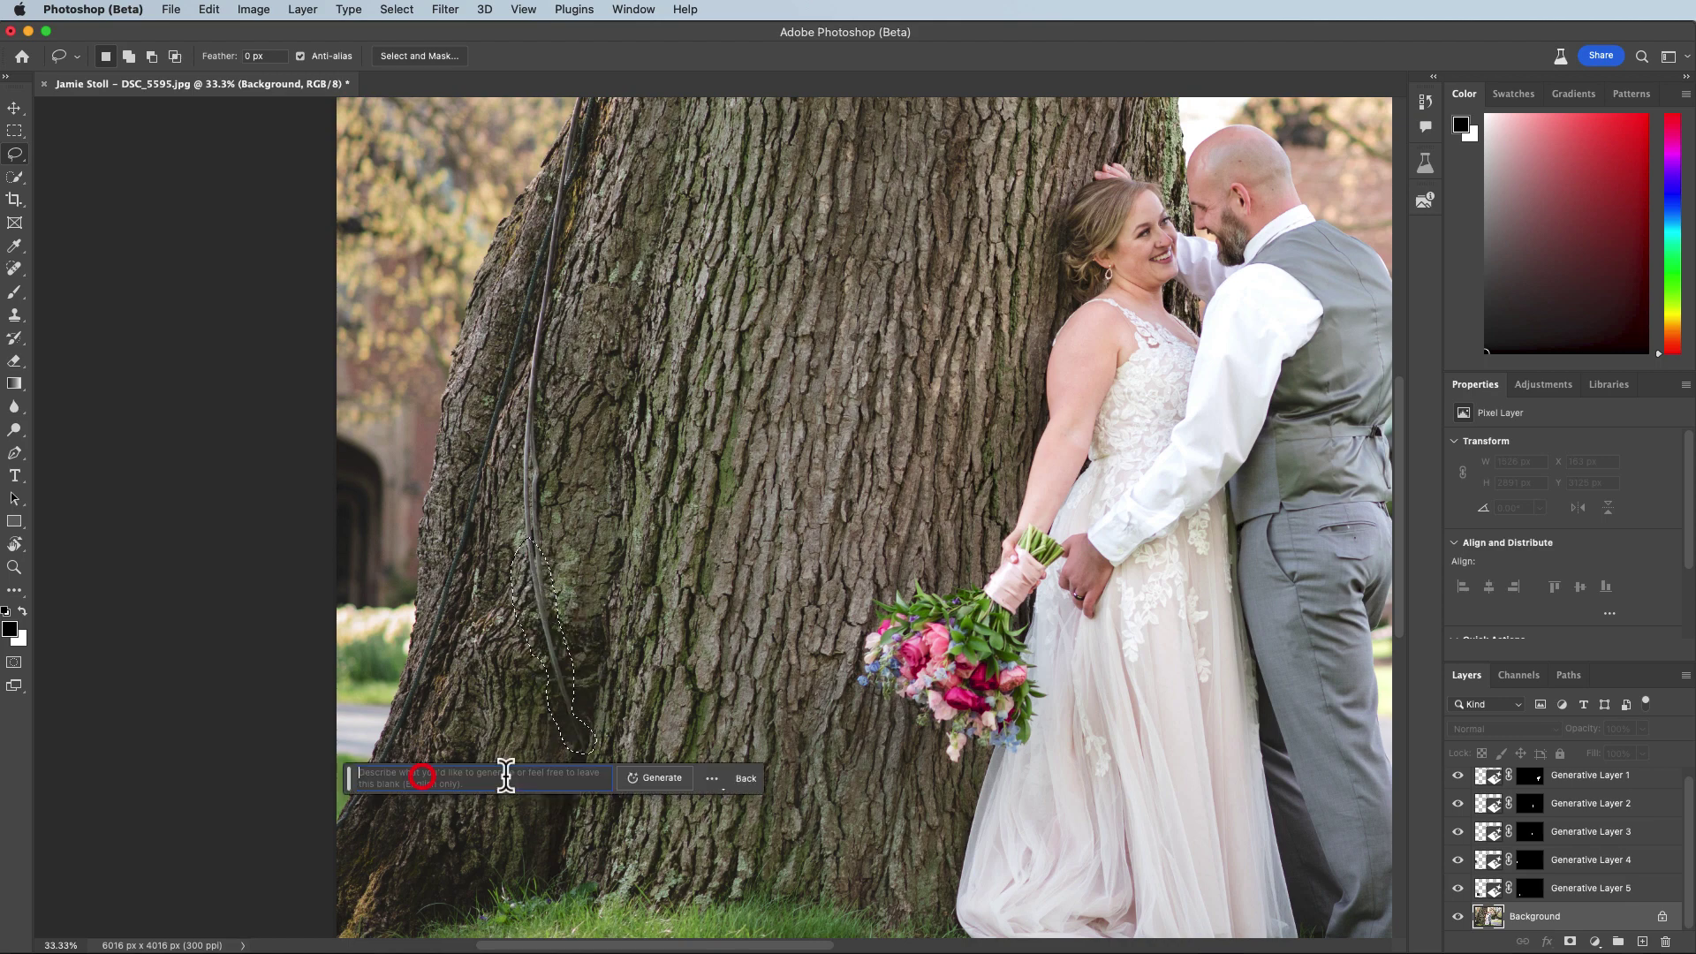
click(654, 779)
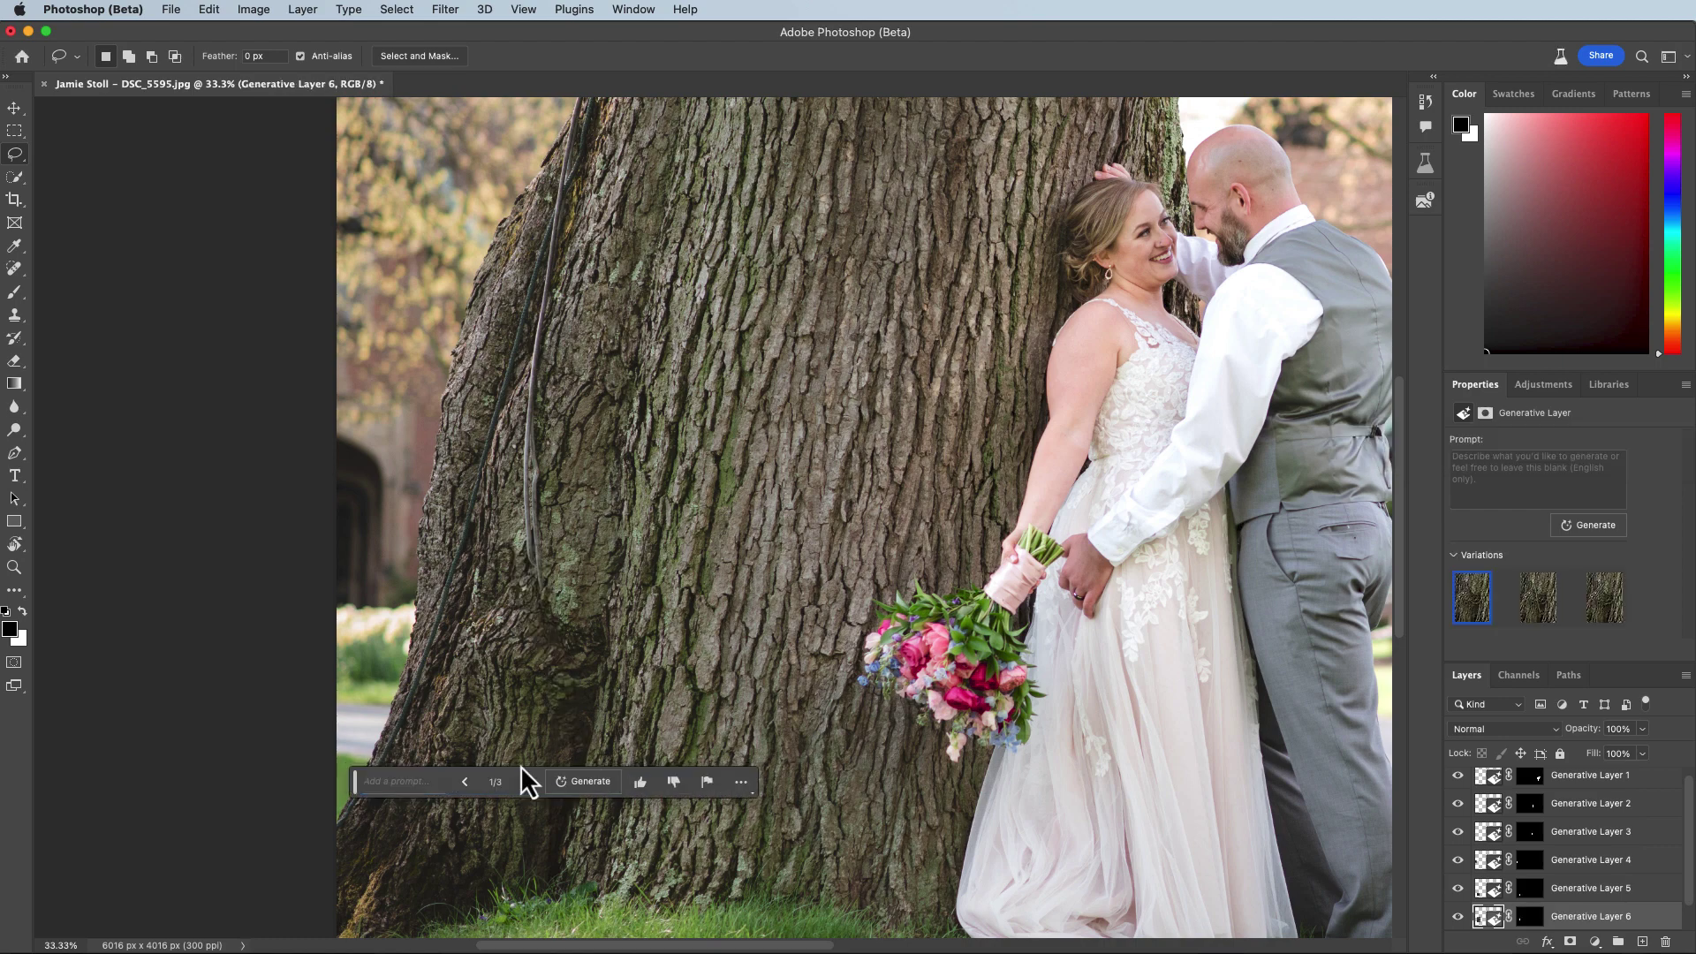
Cycle through the bark variations and settle on variation 1 of 3
click(525, 783)
click(527, 783)
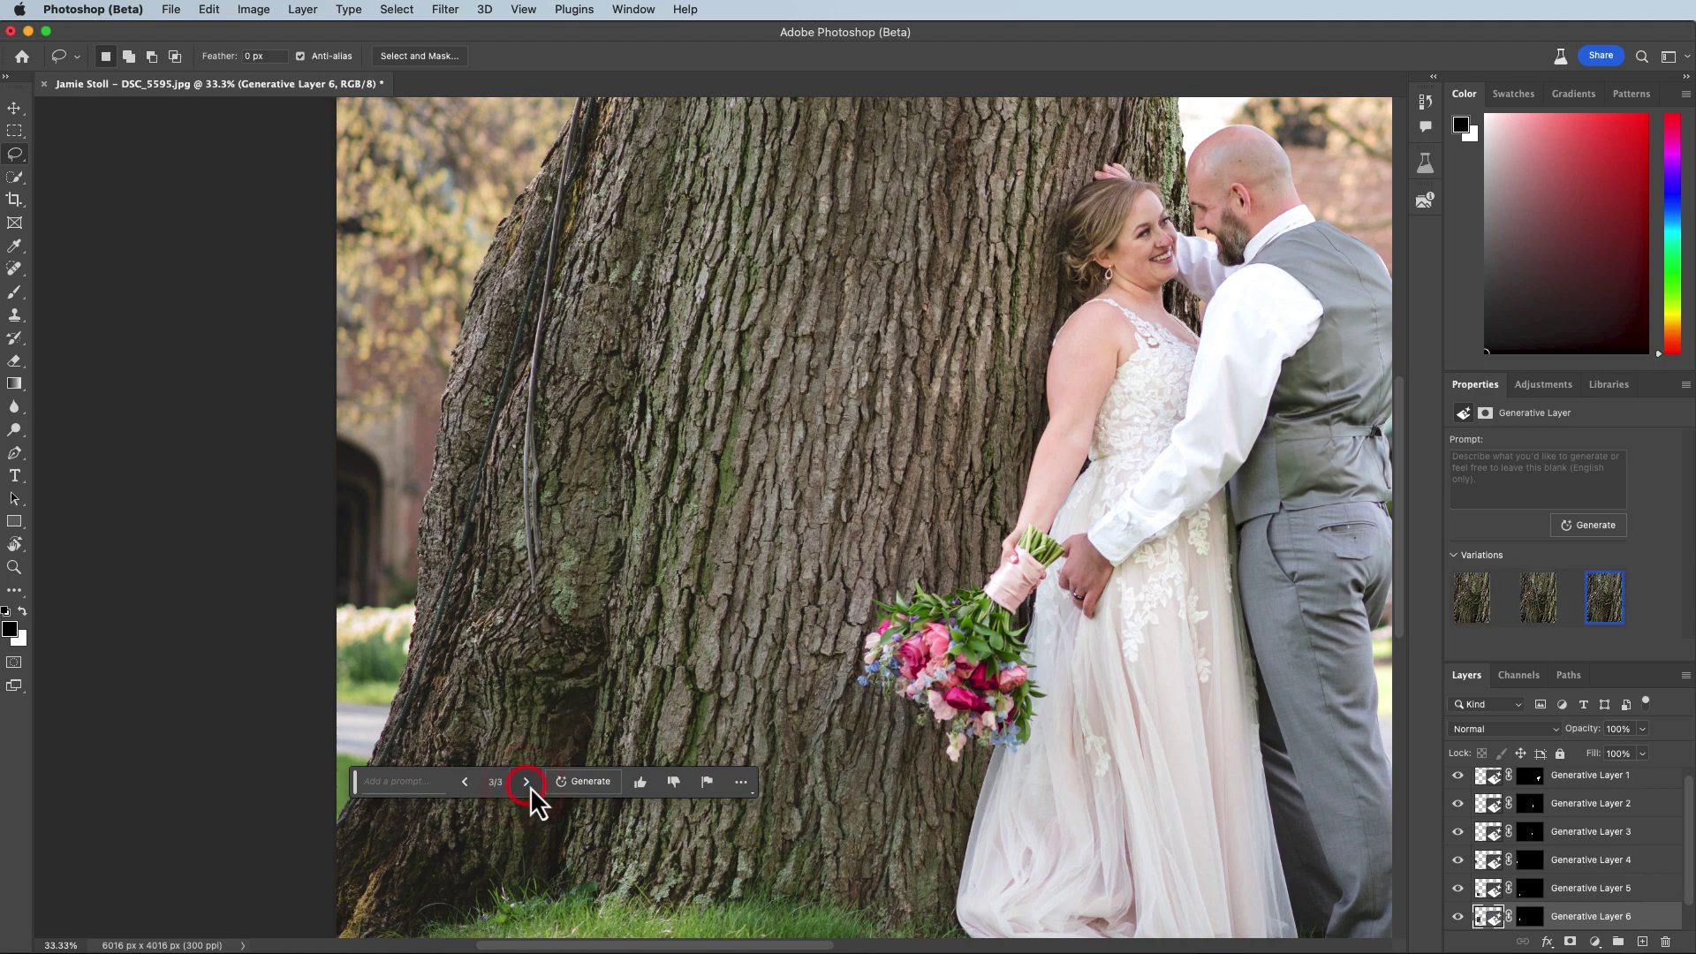
click(528, 783)
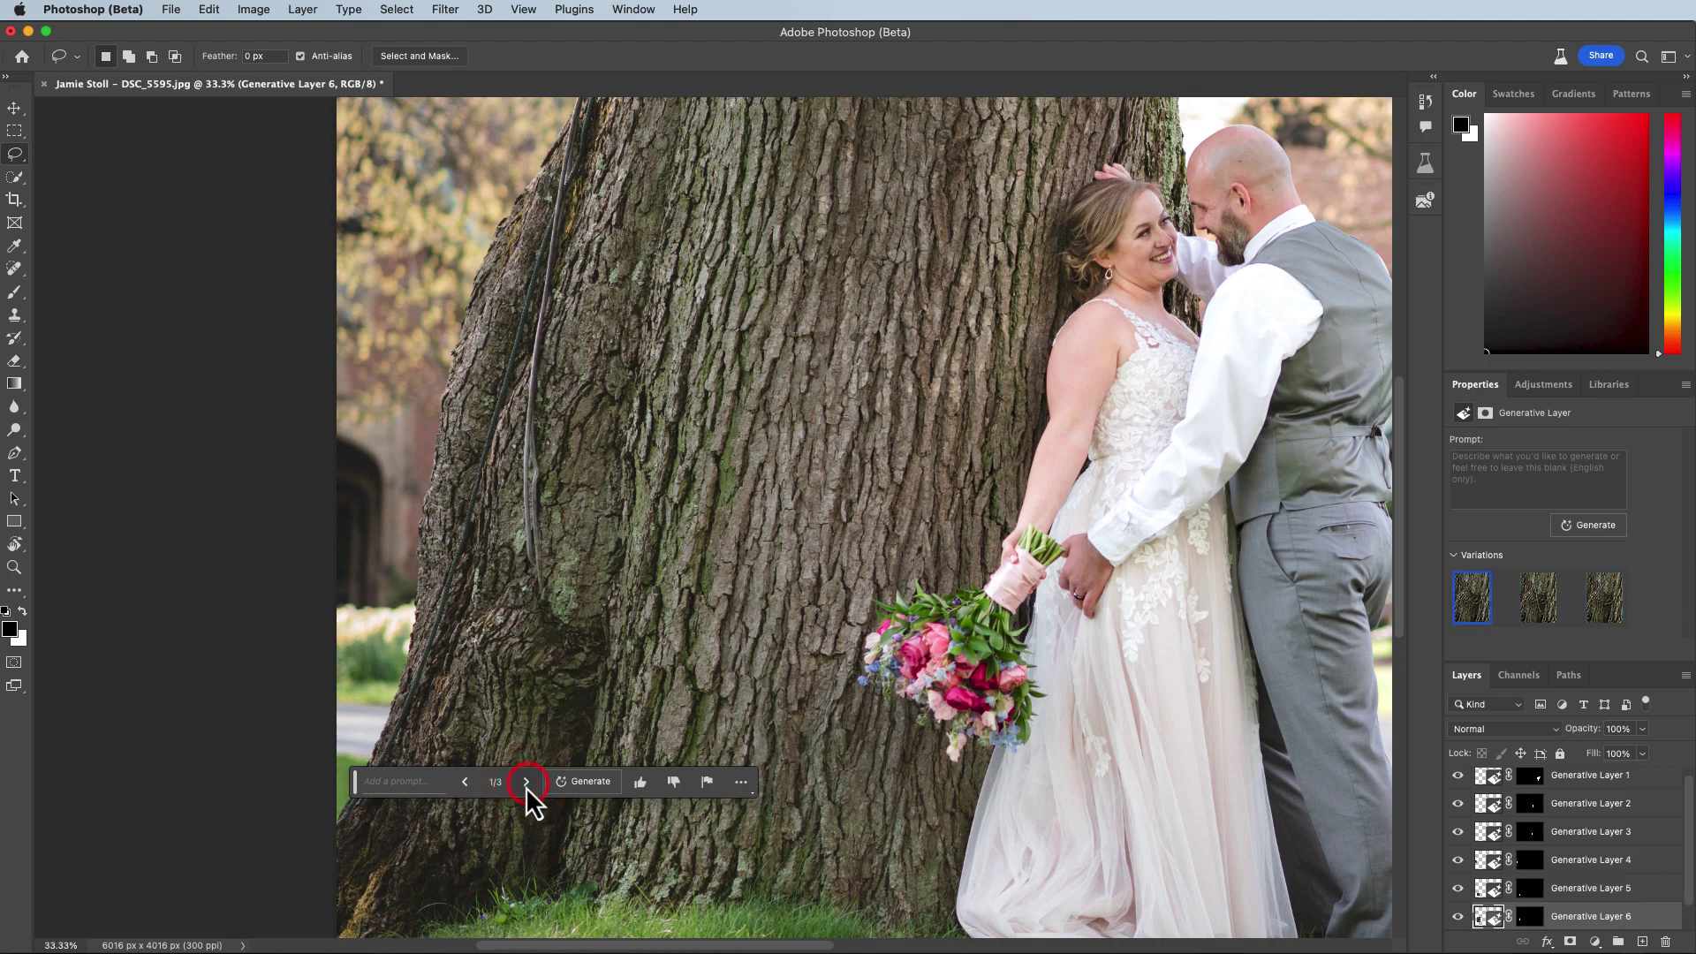
click(525, 785)
click(526, 783)
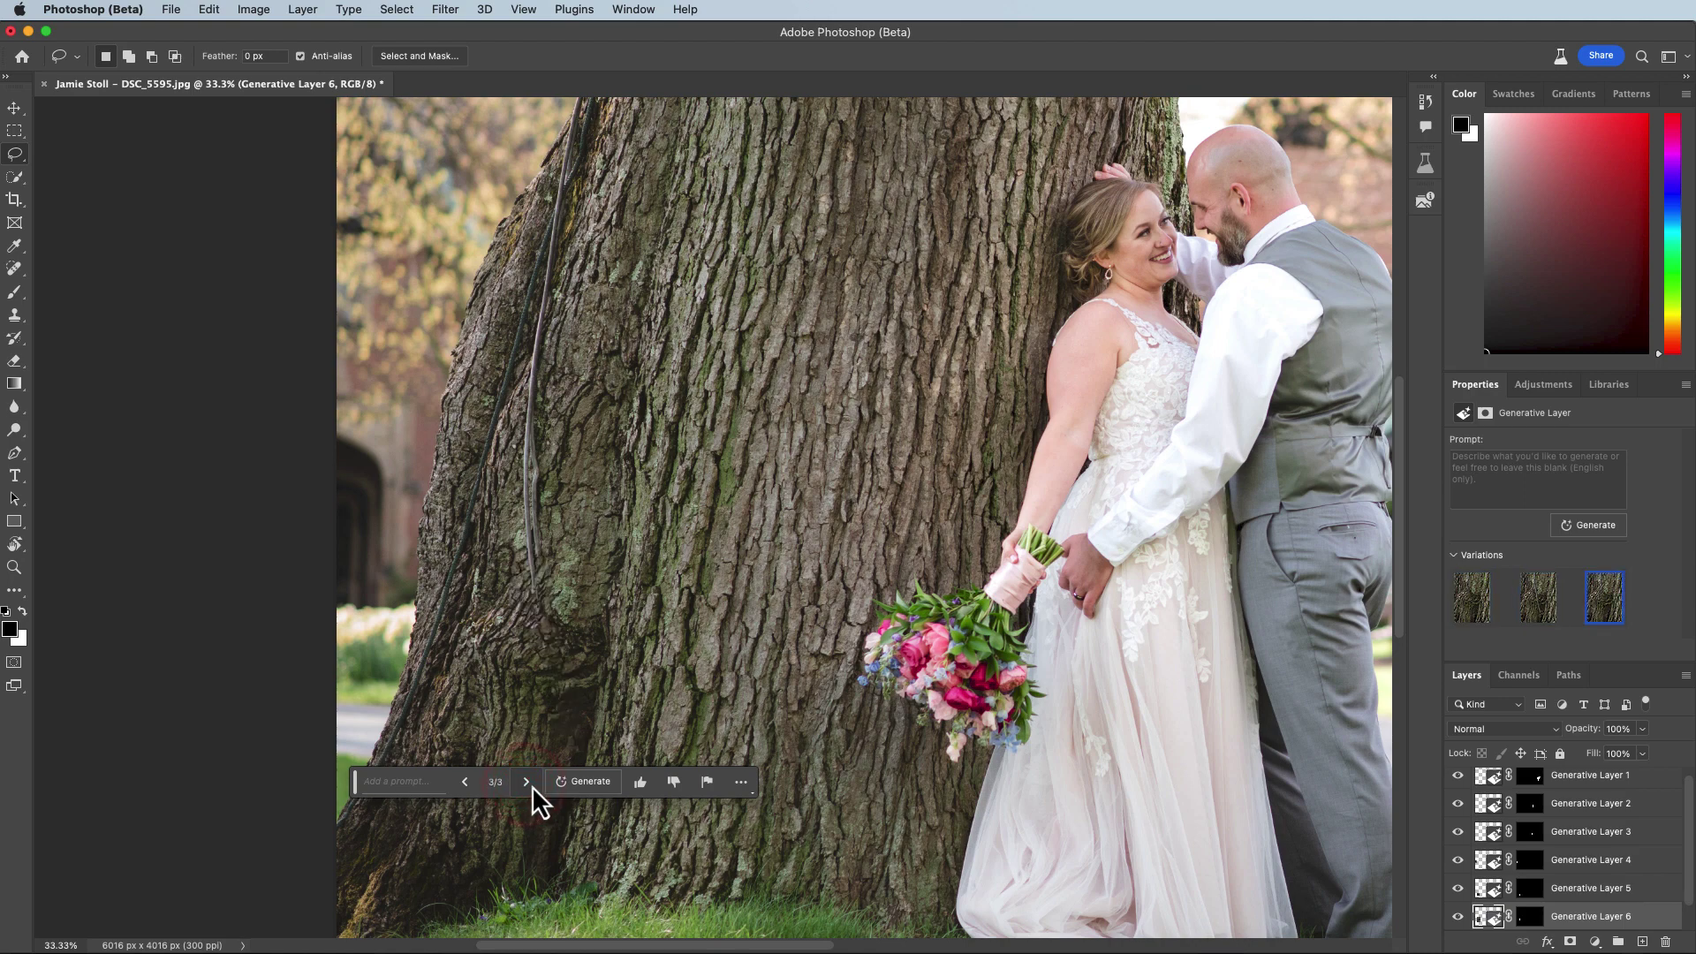
click(530, 787)
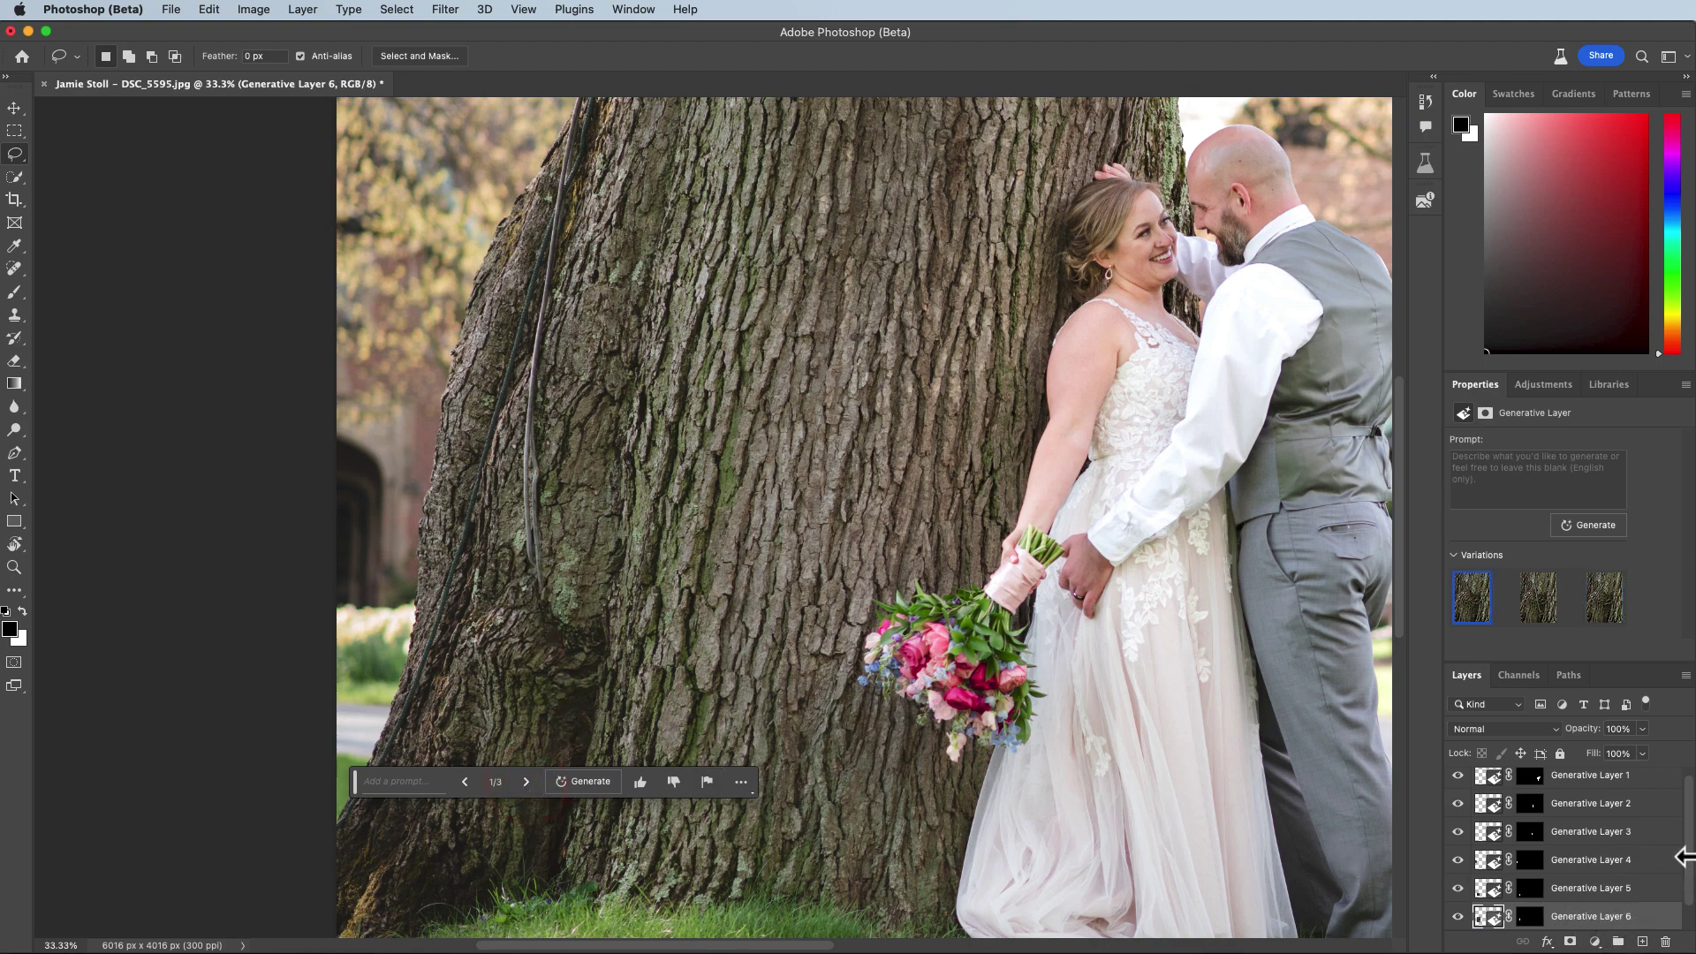
Delete Generative Layer 6 and spot-heal the trunk area below the cable
scroll(1560, 893, down, 1)
drag(1577, 888, 1666, 941)
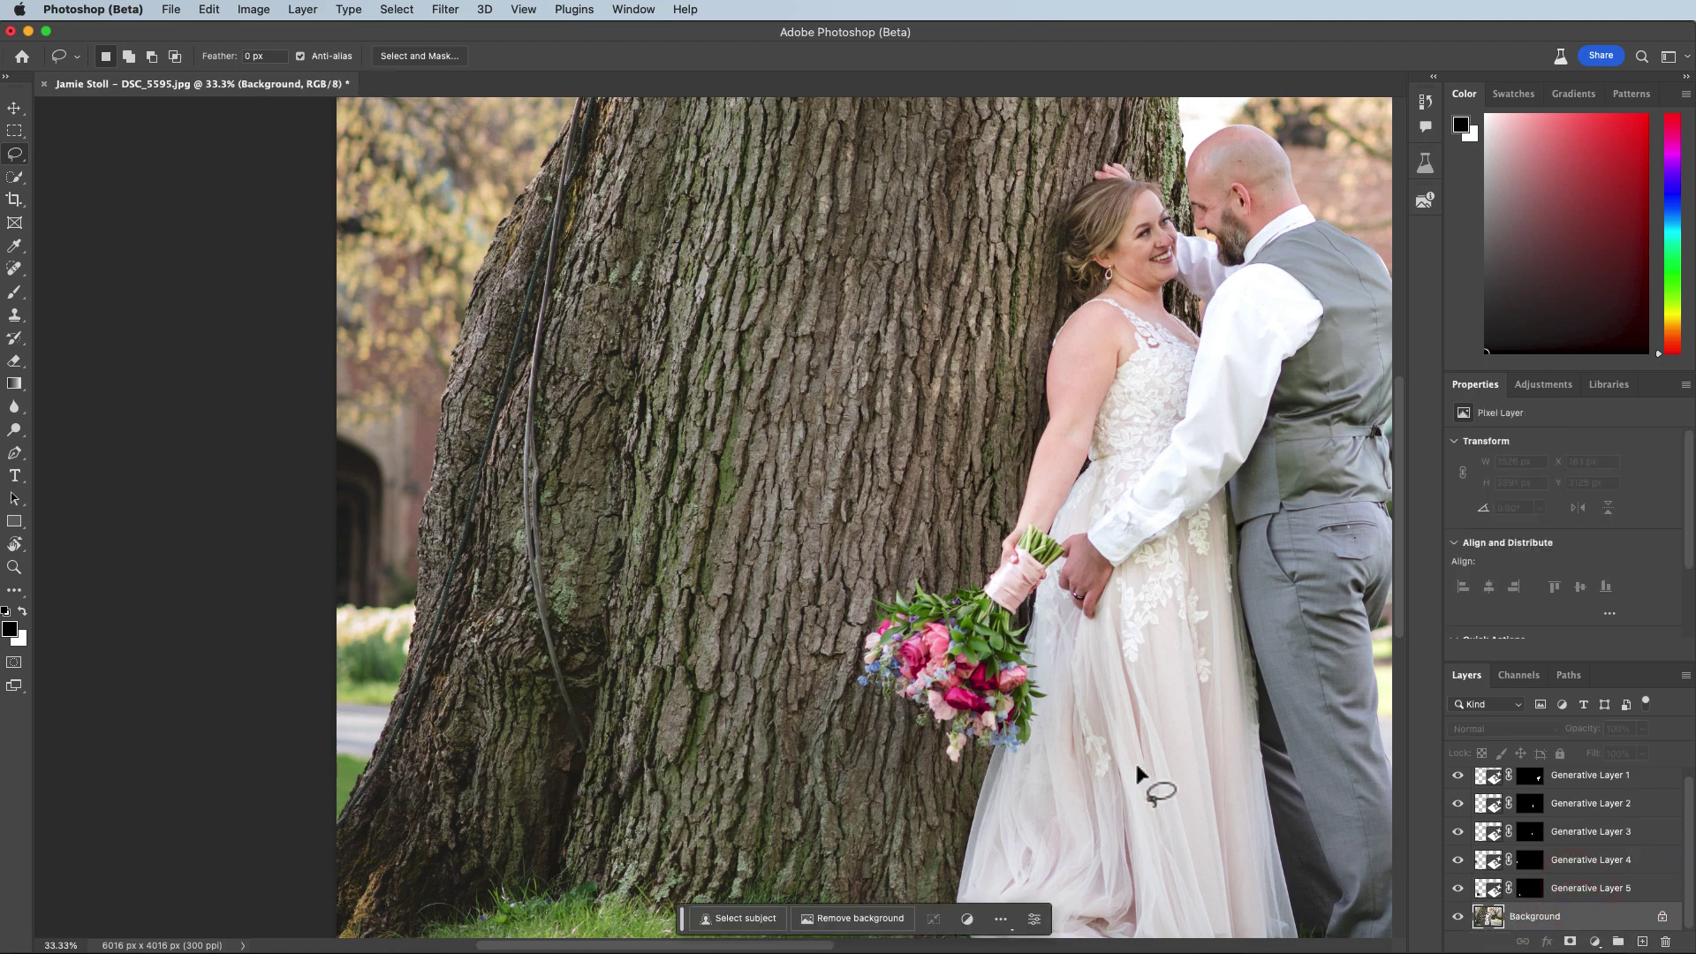
click(14, 268)
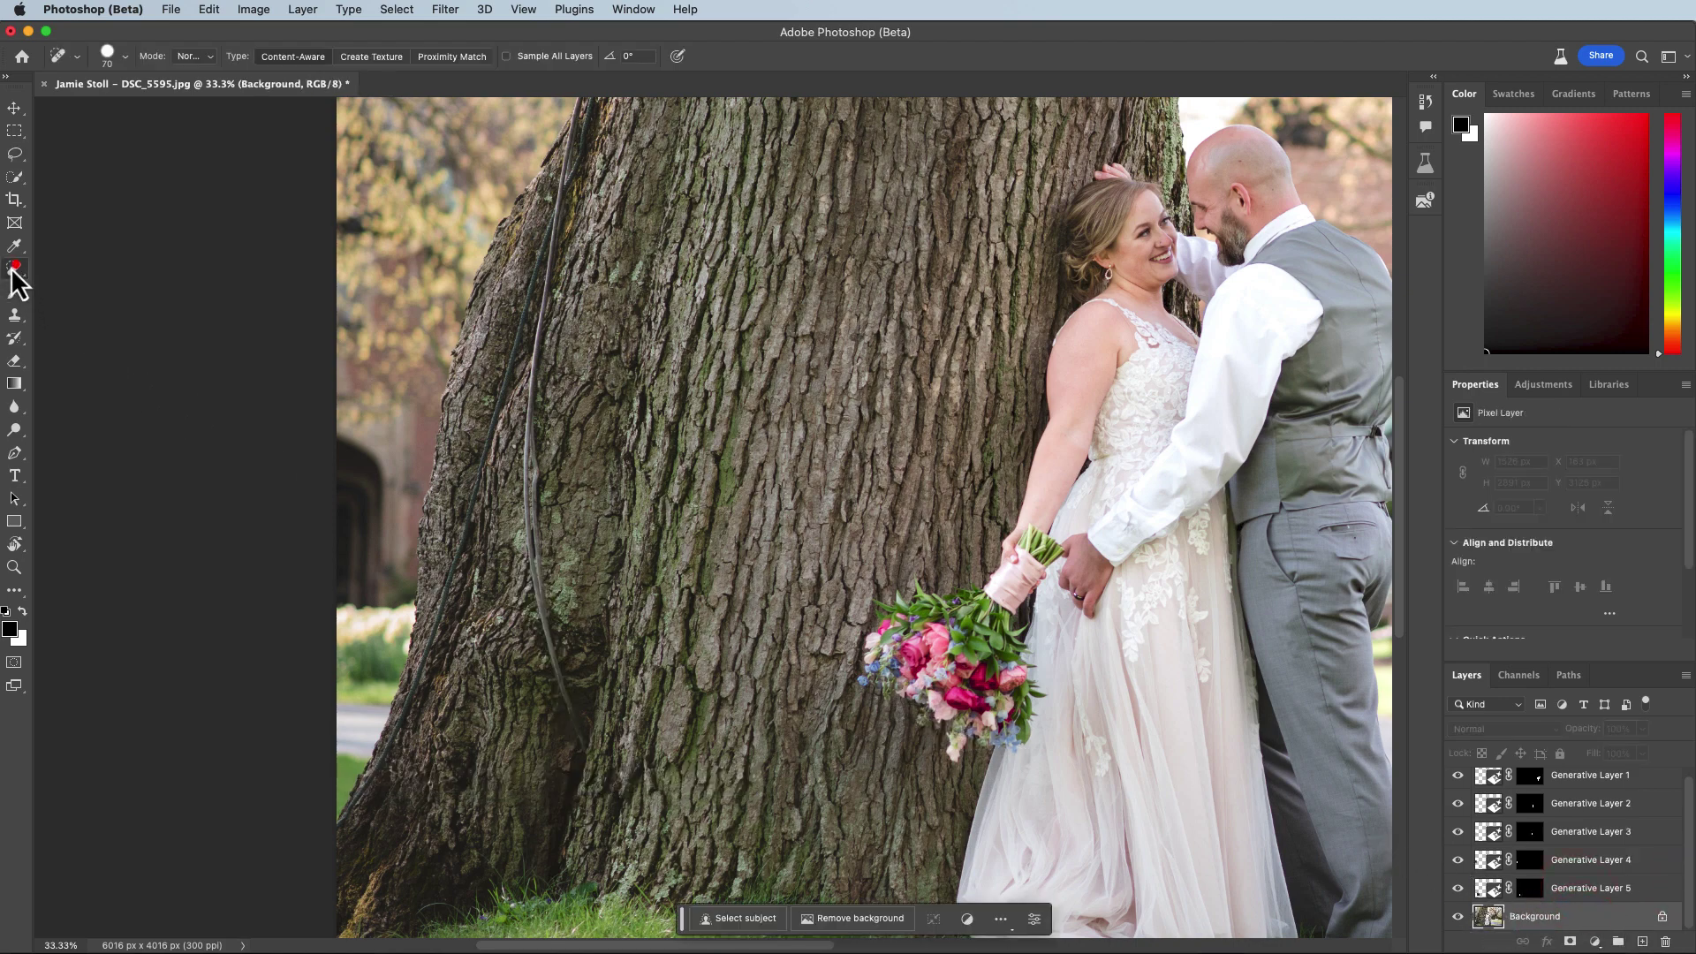
click(84, 269)
drag(587, 742, 537, 643)
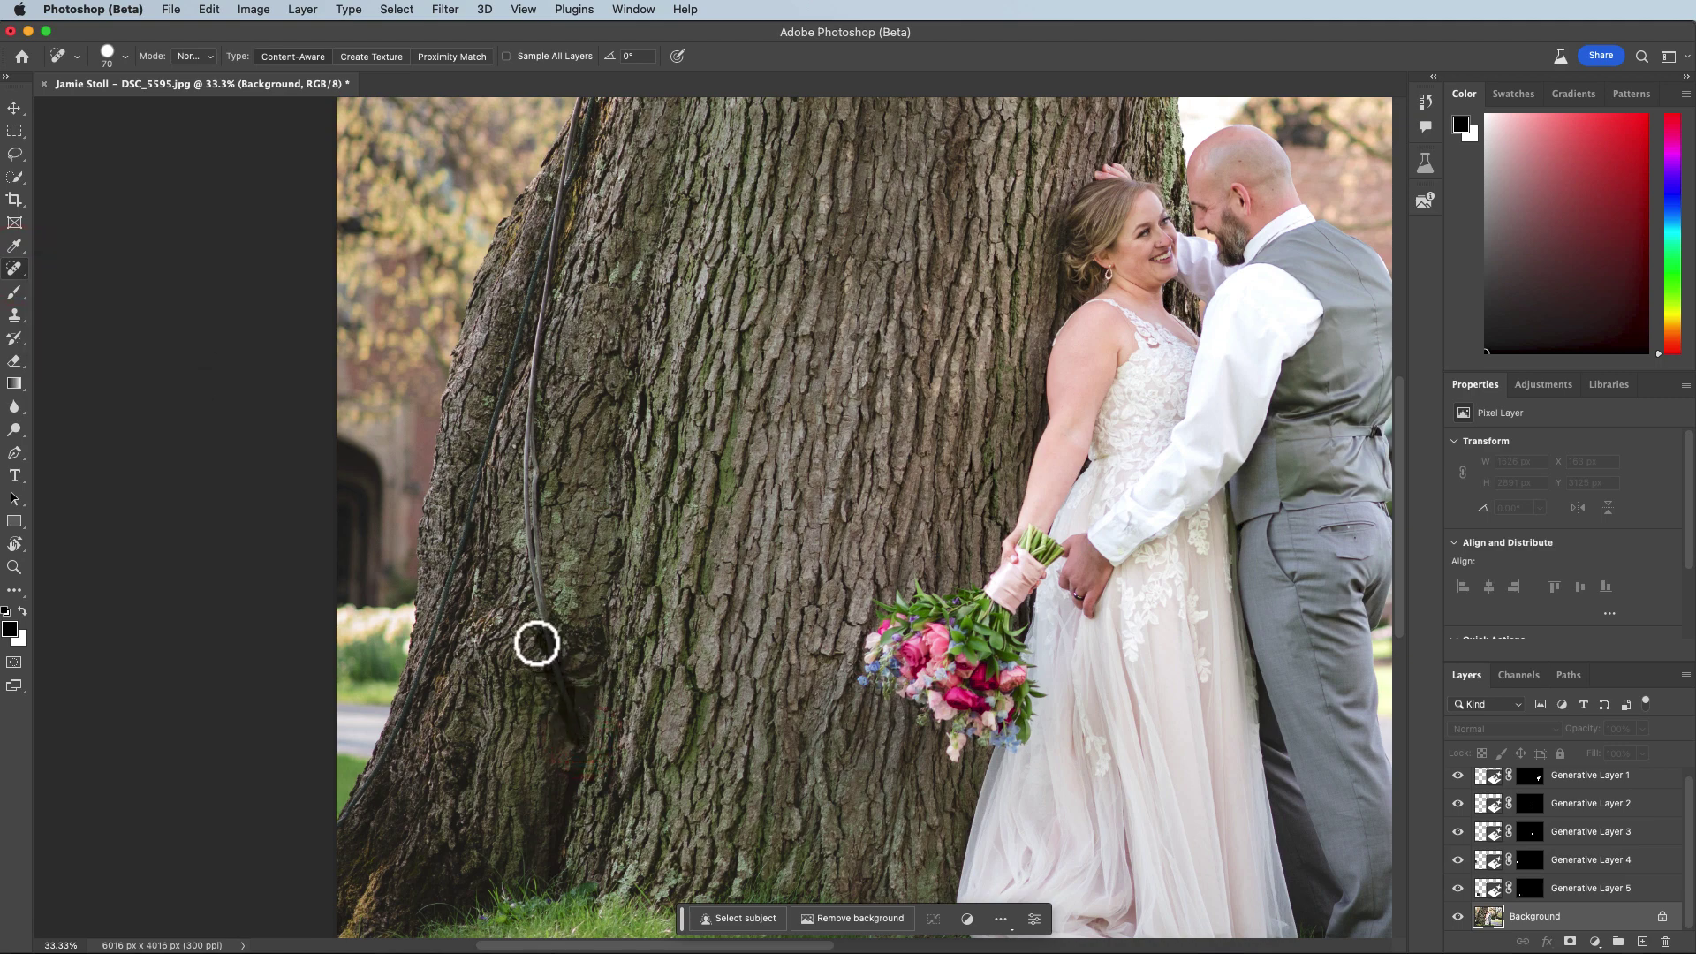
click(542, 622)
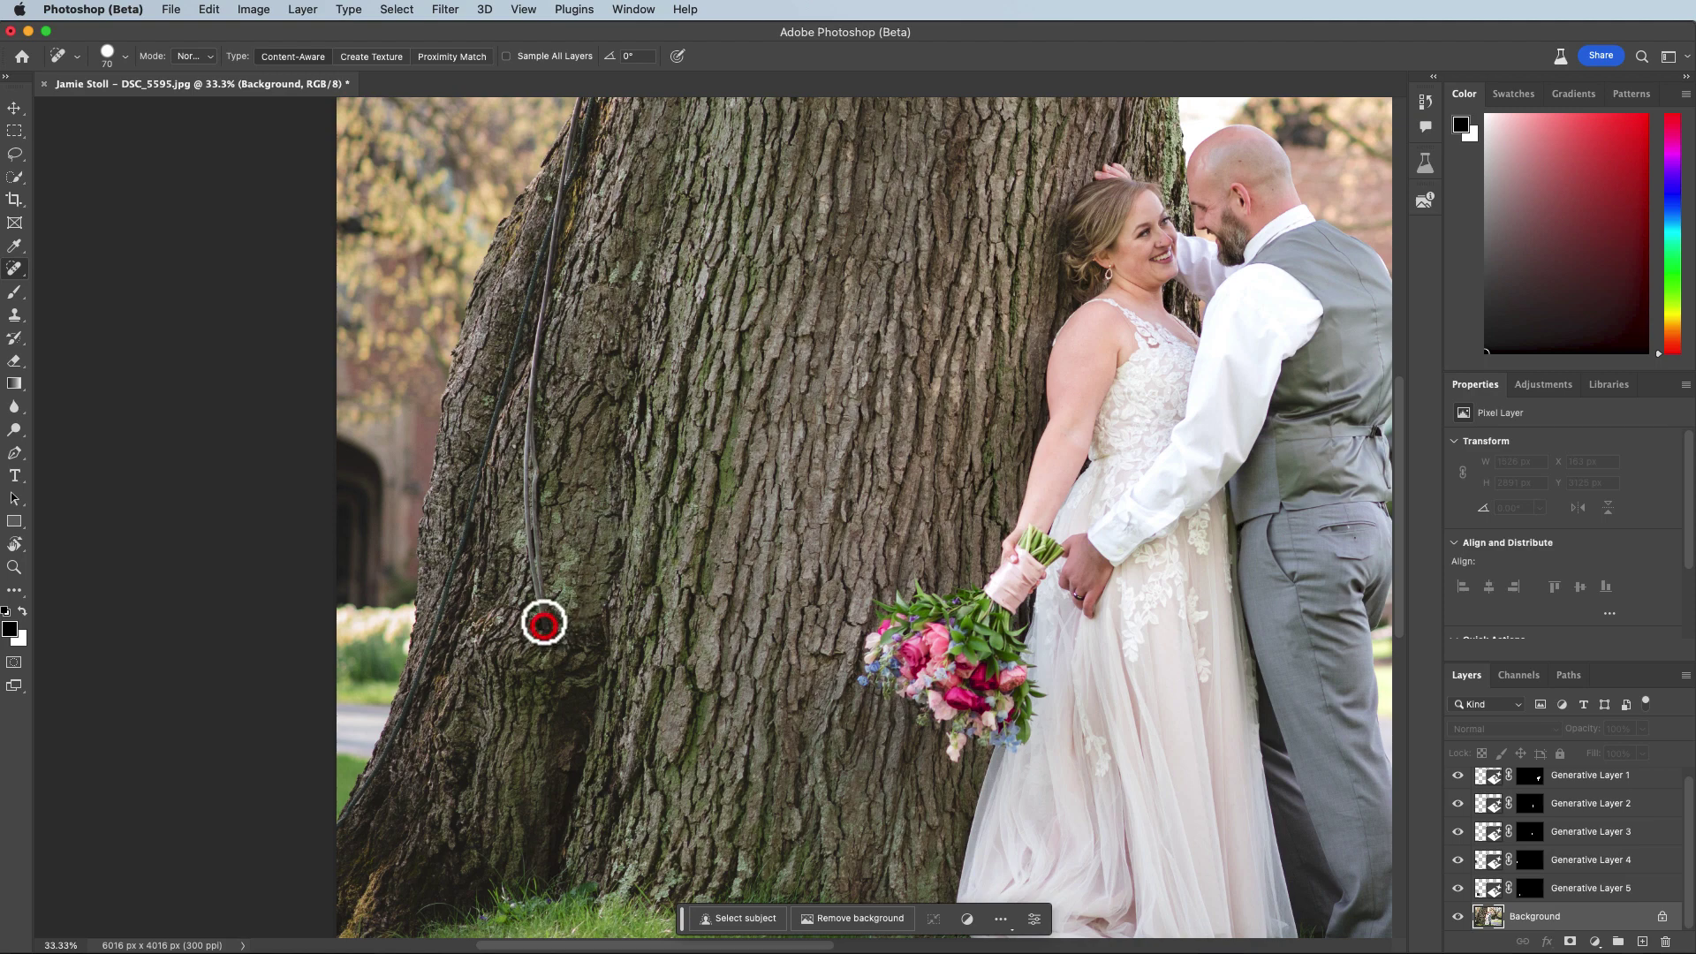
Spot-heal the cable up to mid-trunk, then clean up the remaining cable base
drag(538, 602, 534, 542)
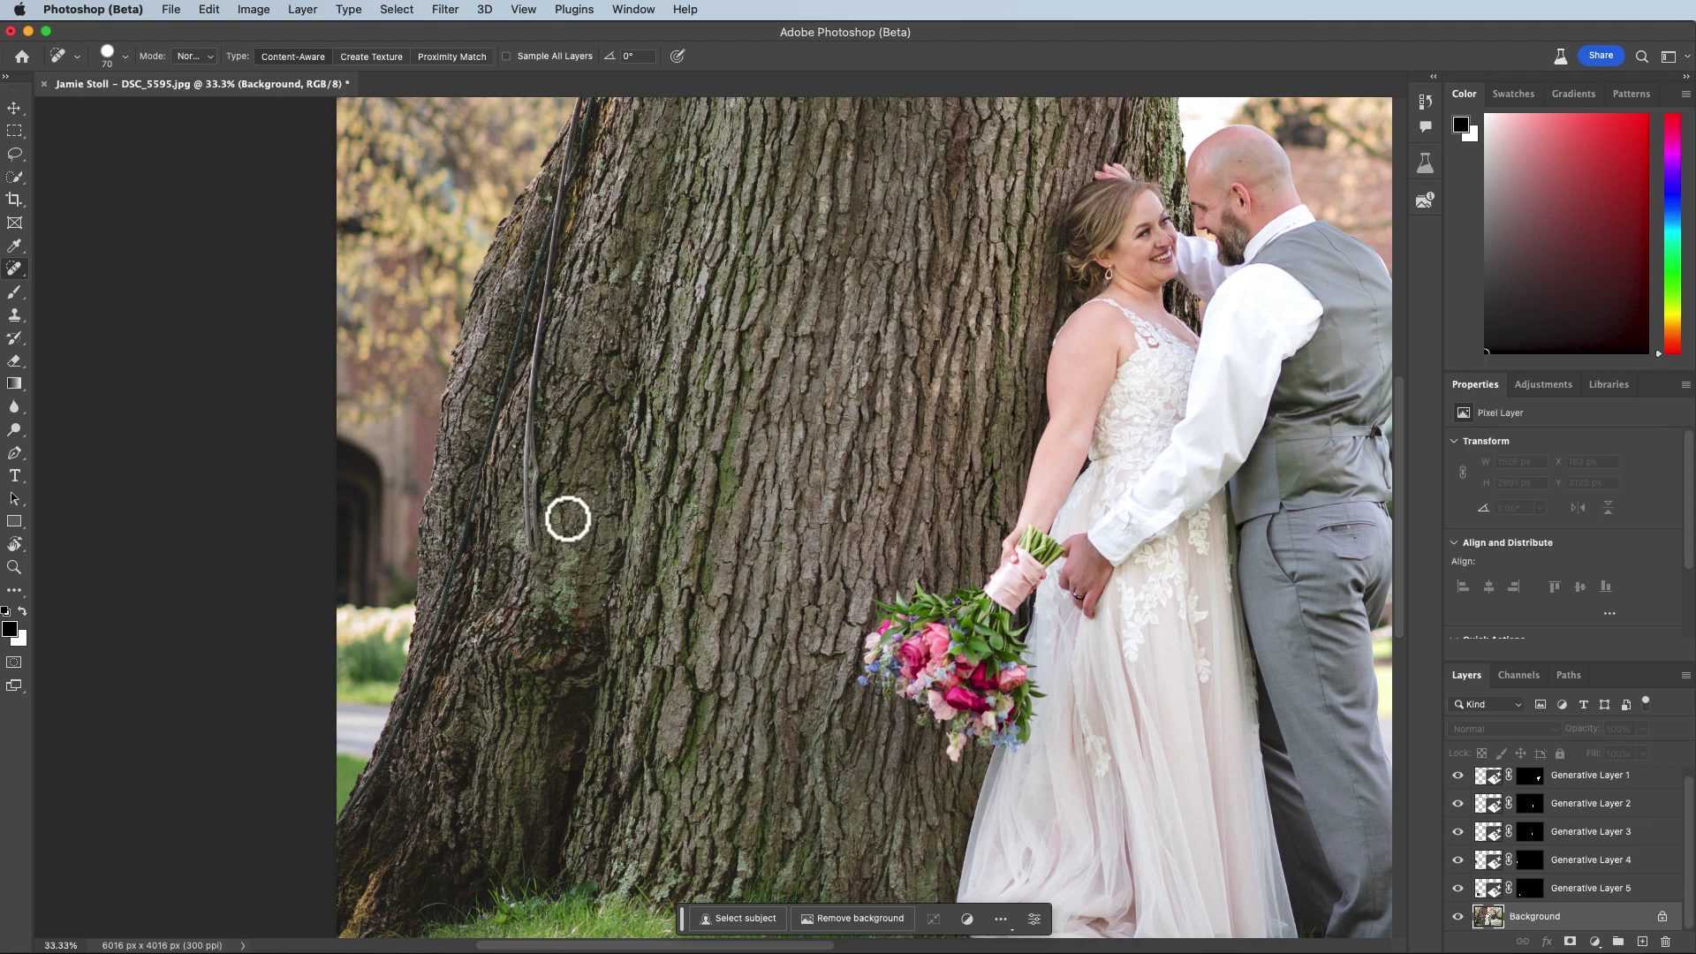
click(534, 537)
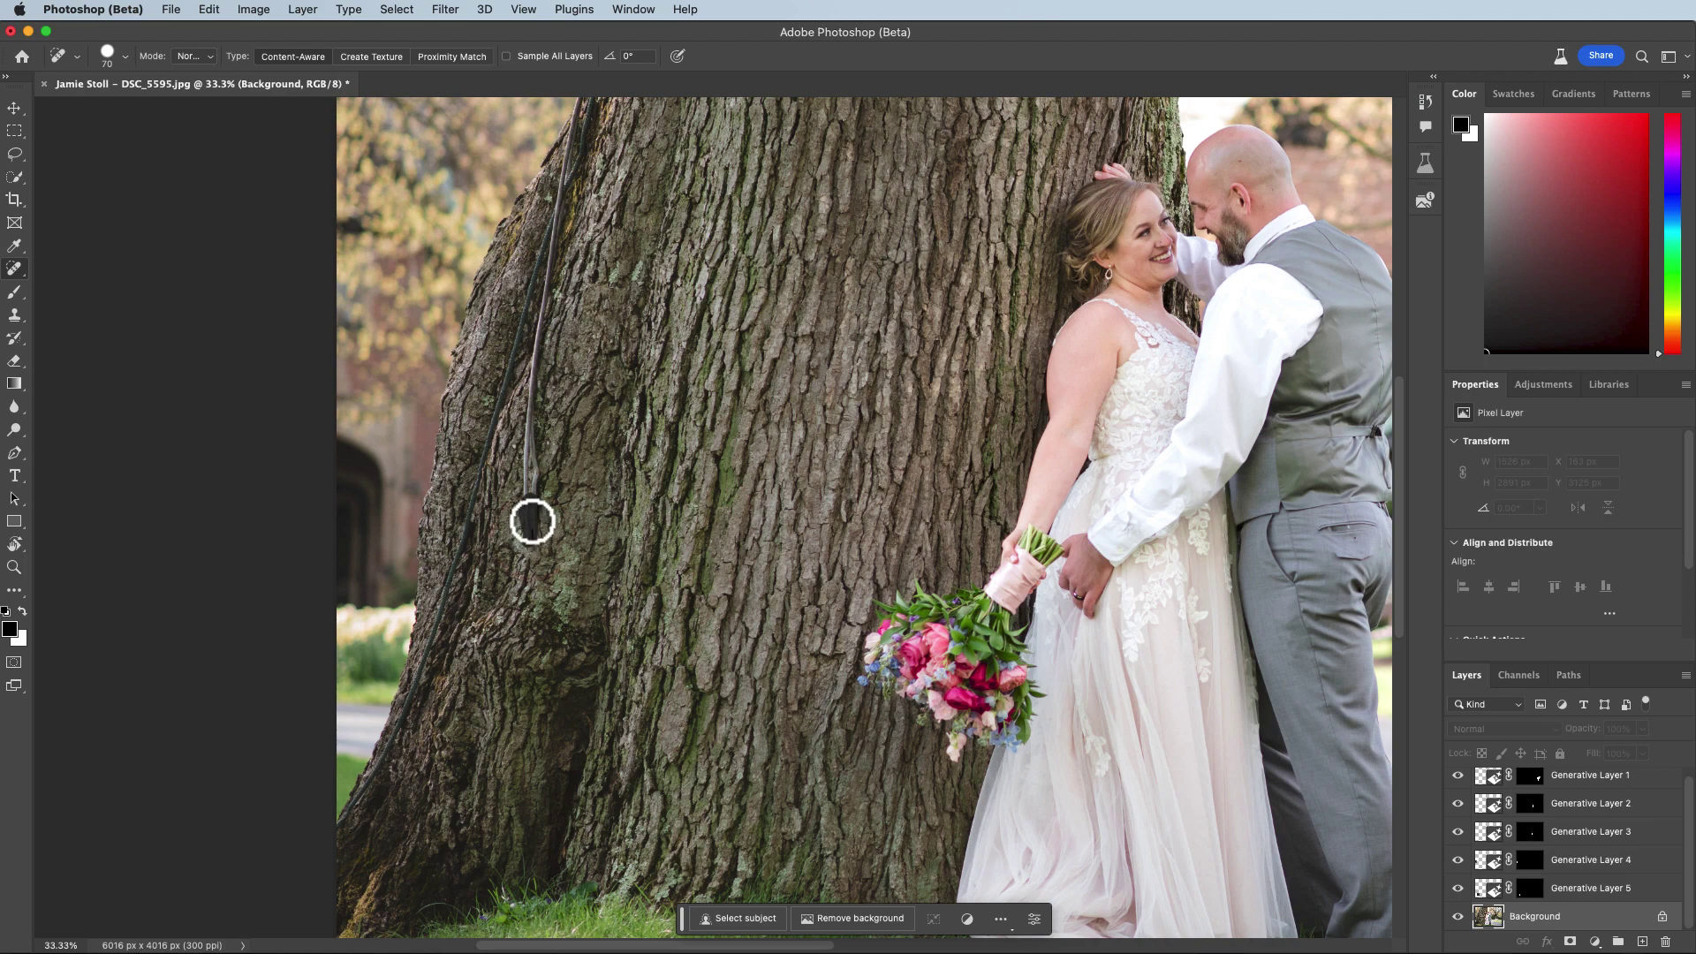
drag(530, 518, 530, 476)
click(527, 468)
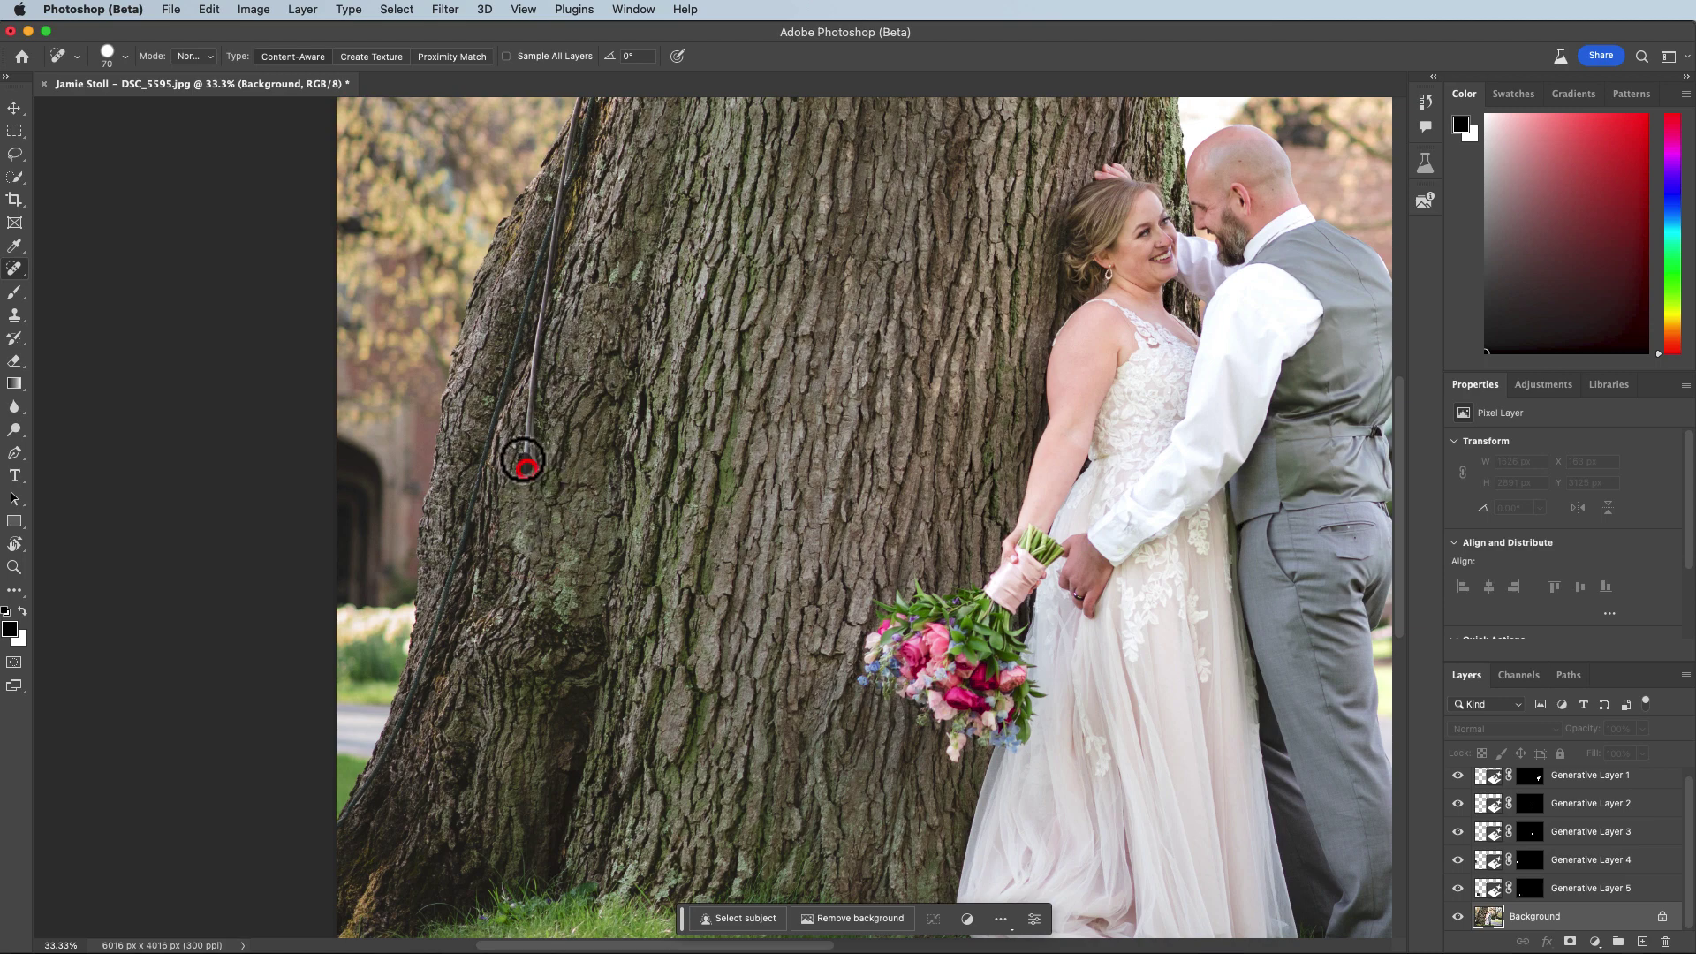
drag(526, 462, 538, 374)
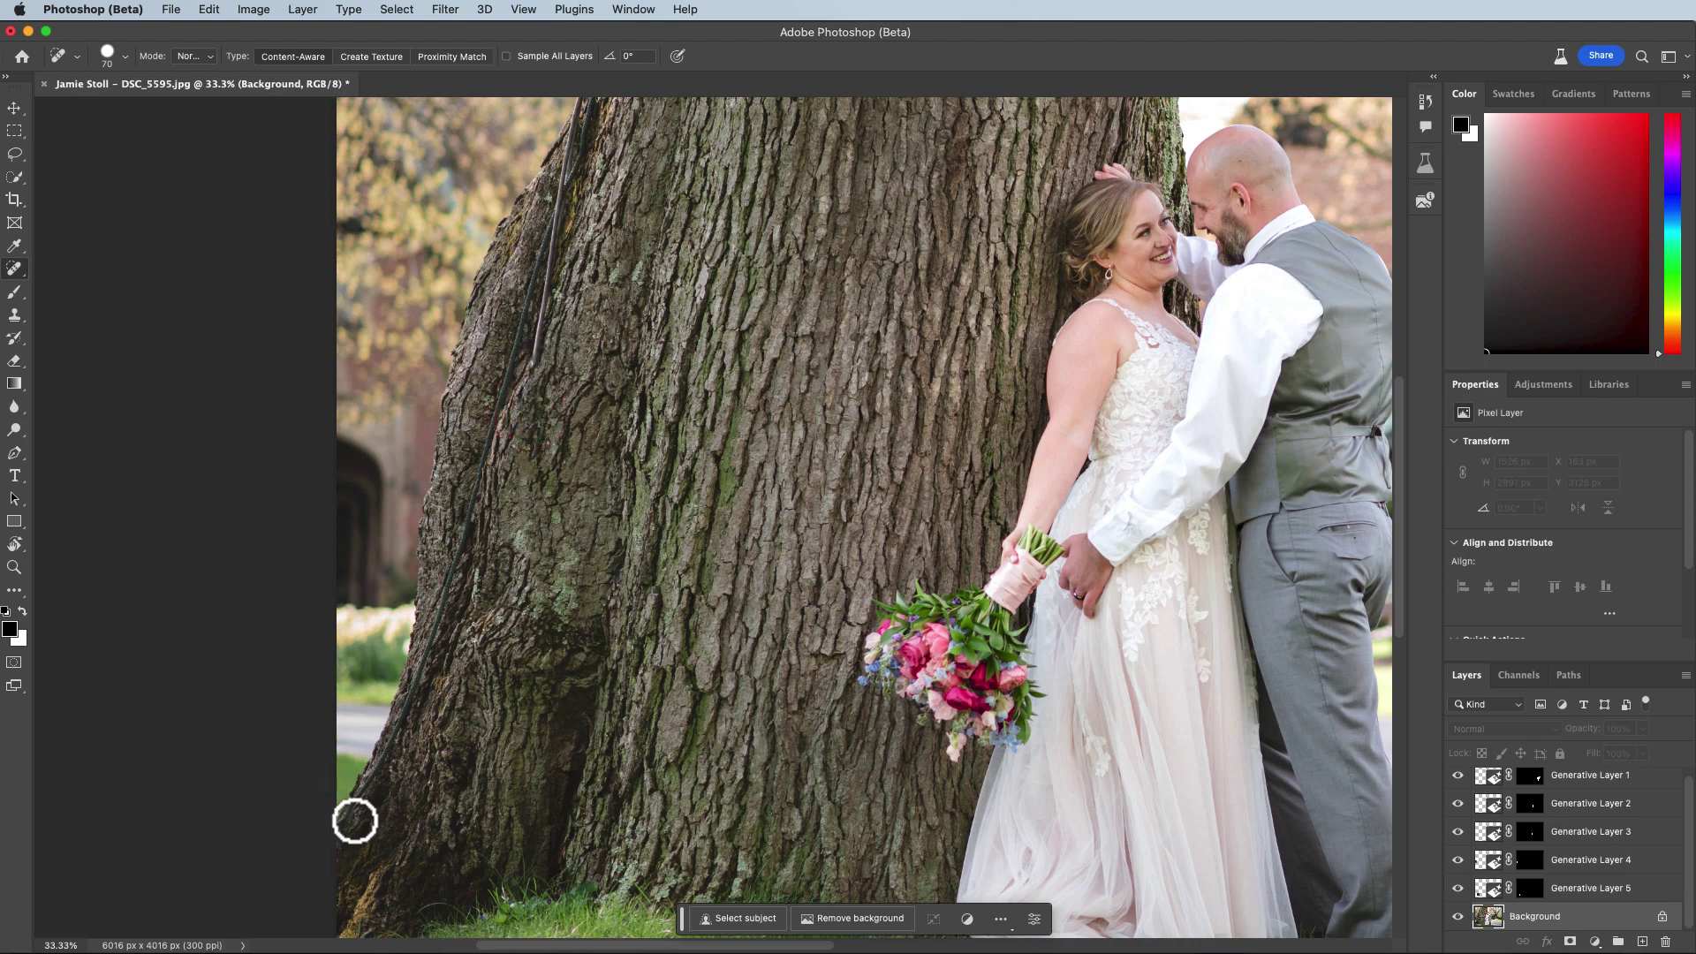
click(349, 819)
mouse_move(350, 819)
mouse_down()
mouse_move(401, 745)
mouse_move(379, 757)
mouse_move(428, 671)
mouse_move(413, 692)
mouse_move(482, 477)
mouse_up()
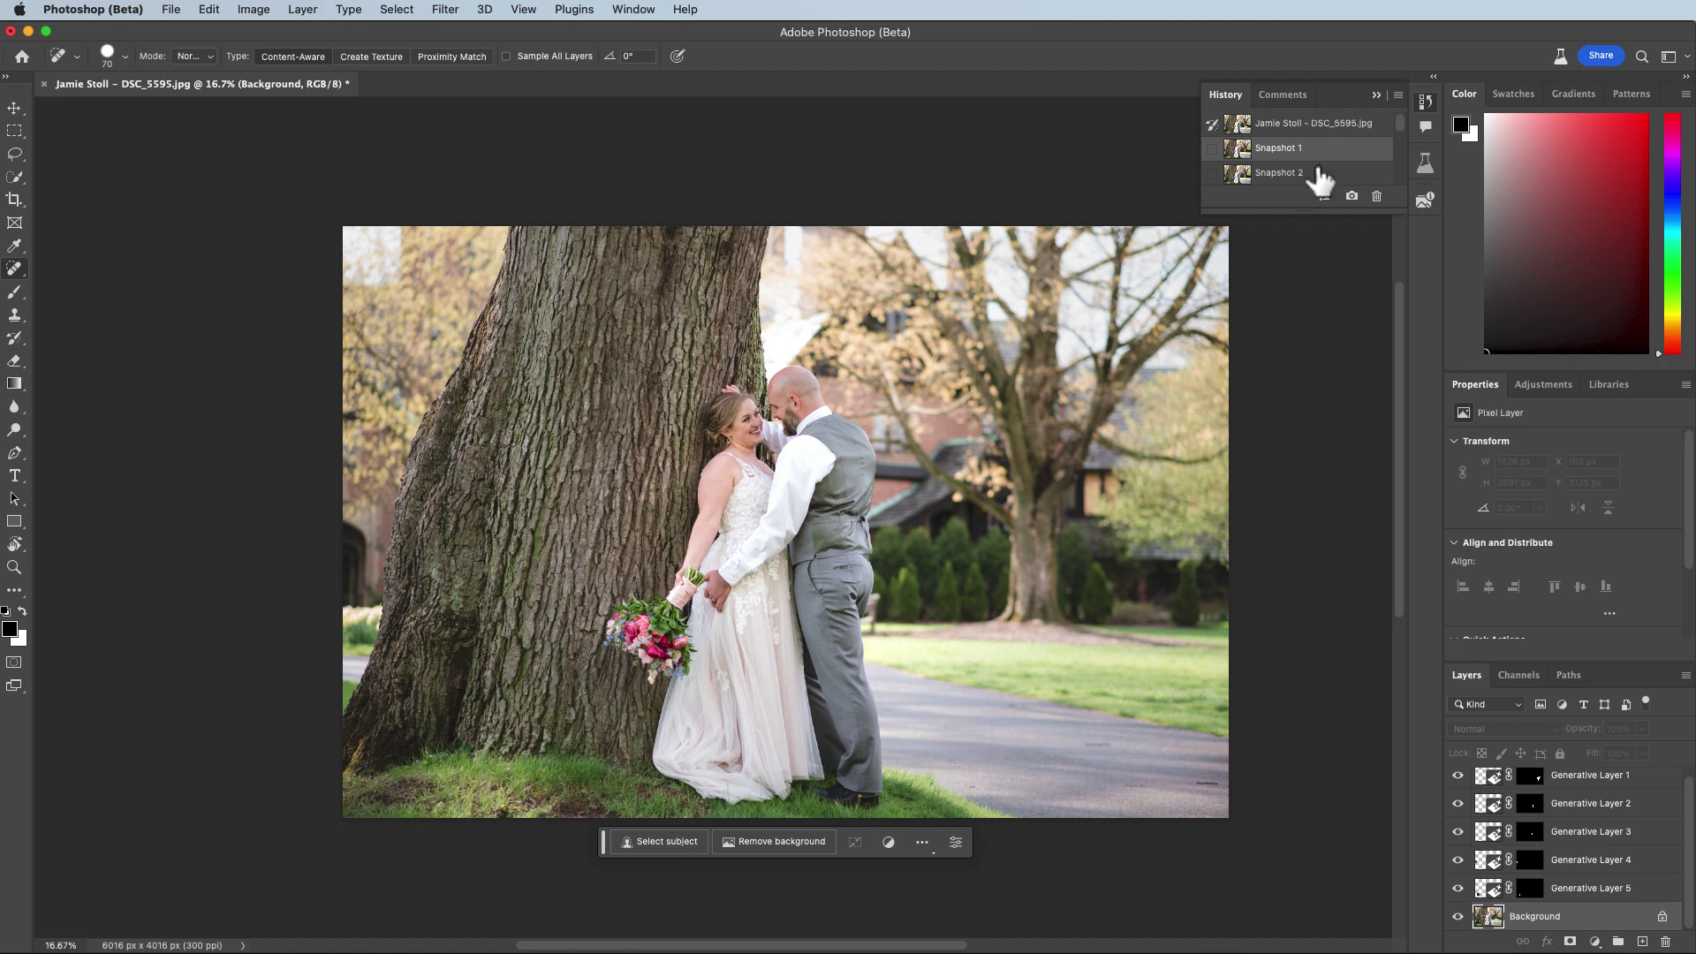
click(1337, 123)
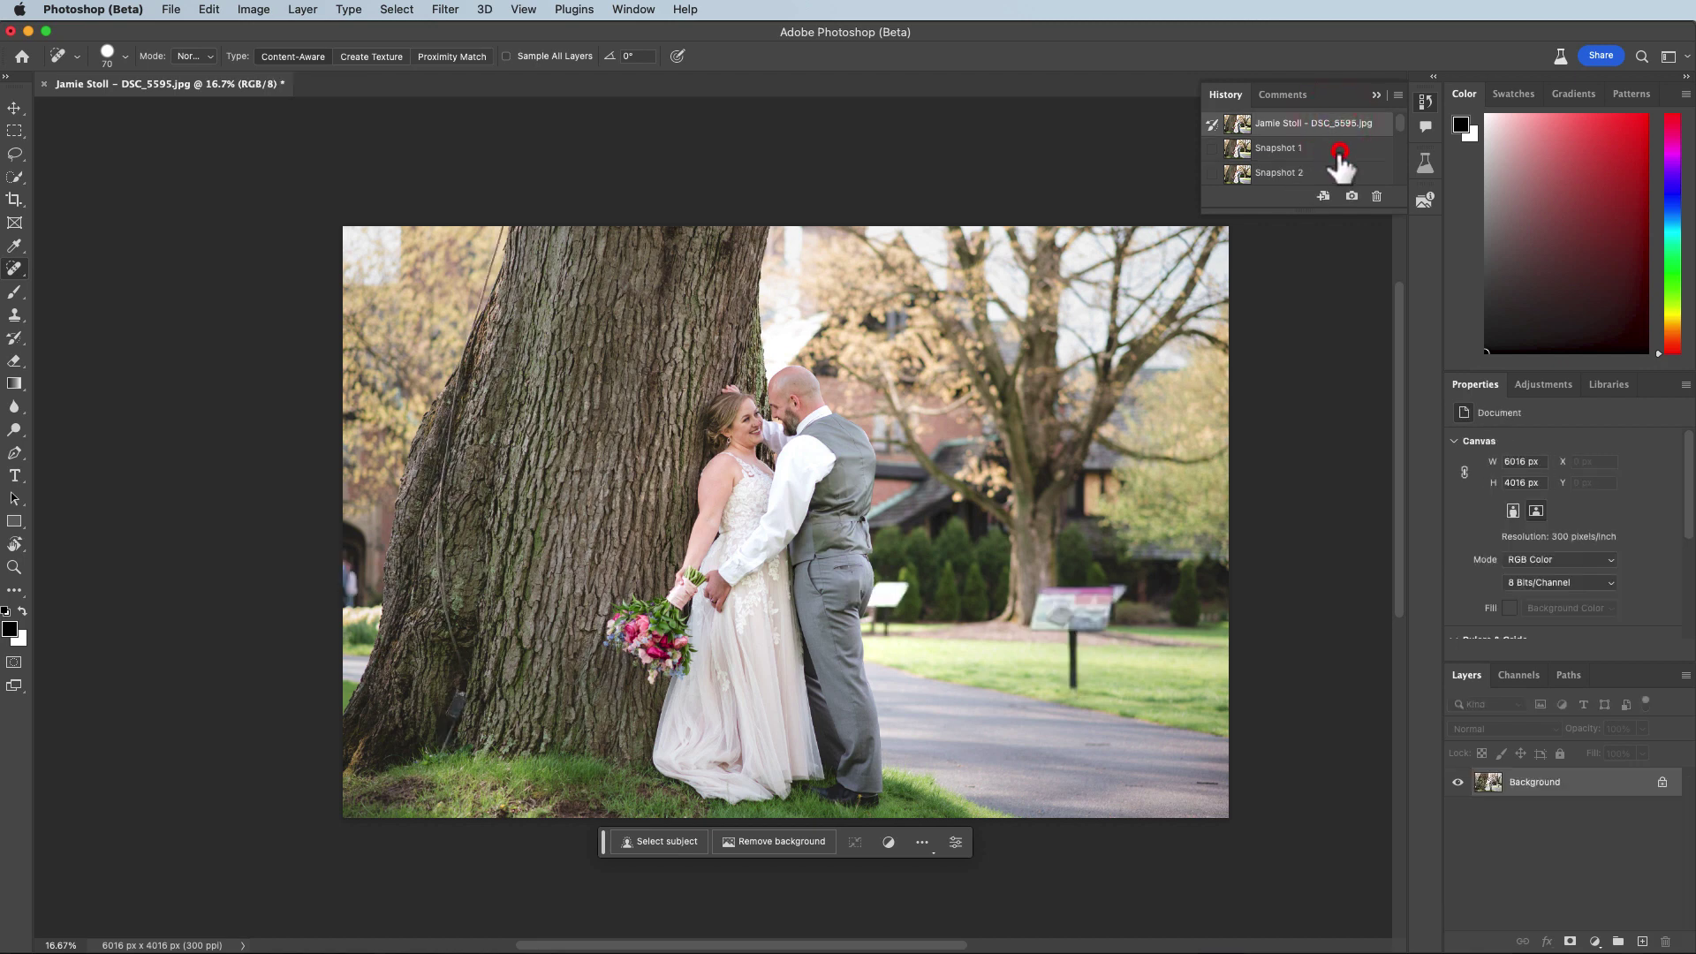
click(1338, 148)
click(1343, 126)
click(1341, 149)
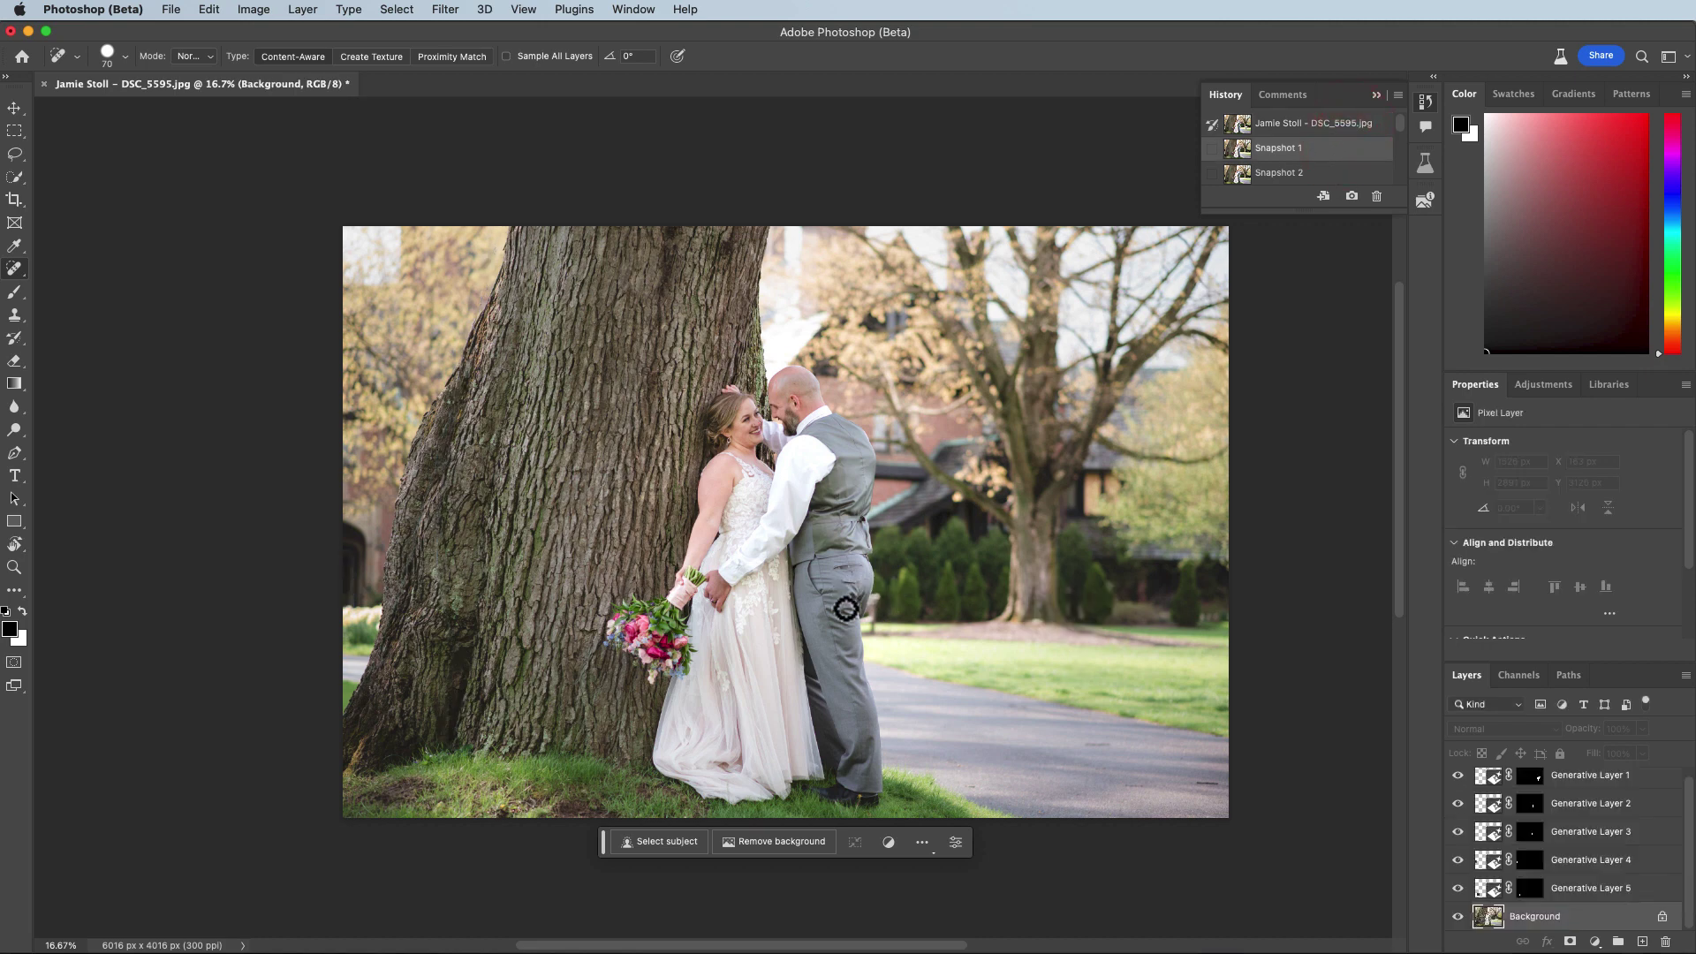